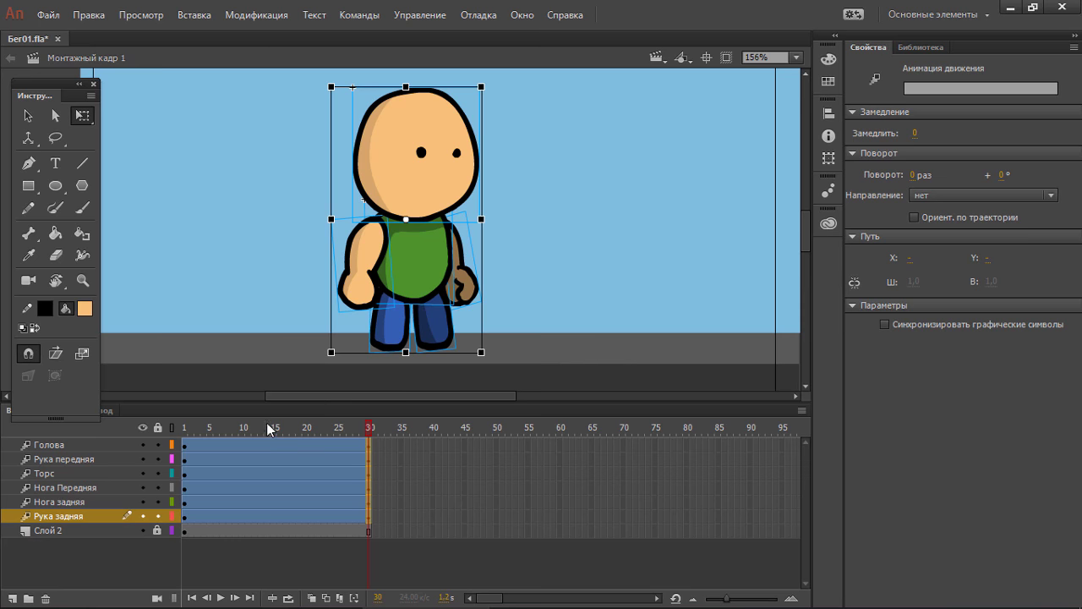
Preview the animation across frames 1 to 30 and undo the keyframes at frame 30
click(196, 425)
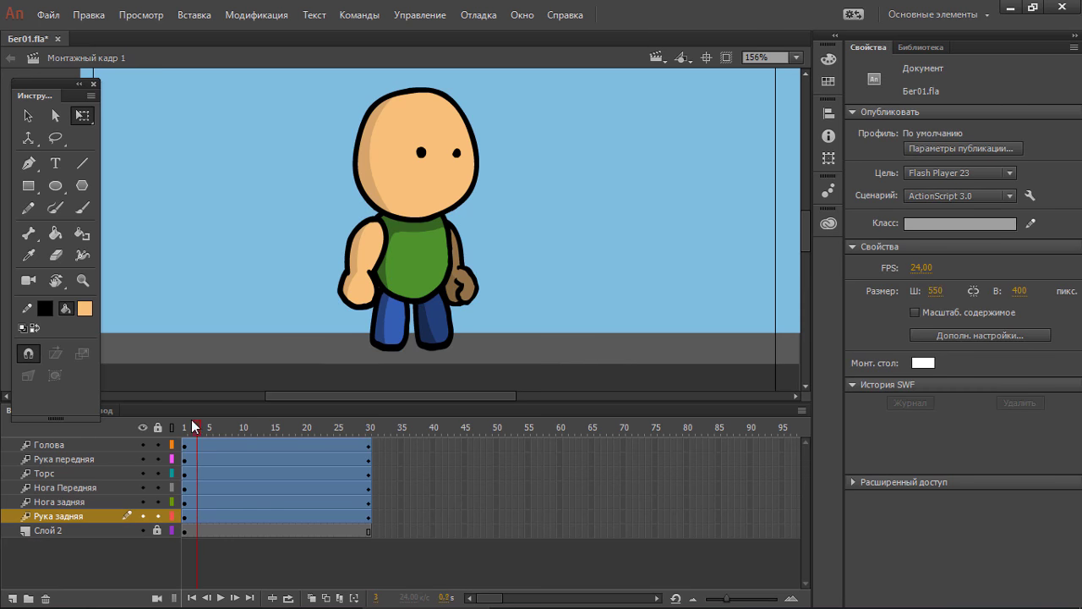
click(183, 426)
drag(186, 428, 368, 427)
key(Return)
key(ctrl+z)
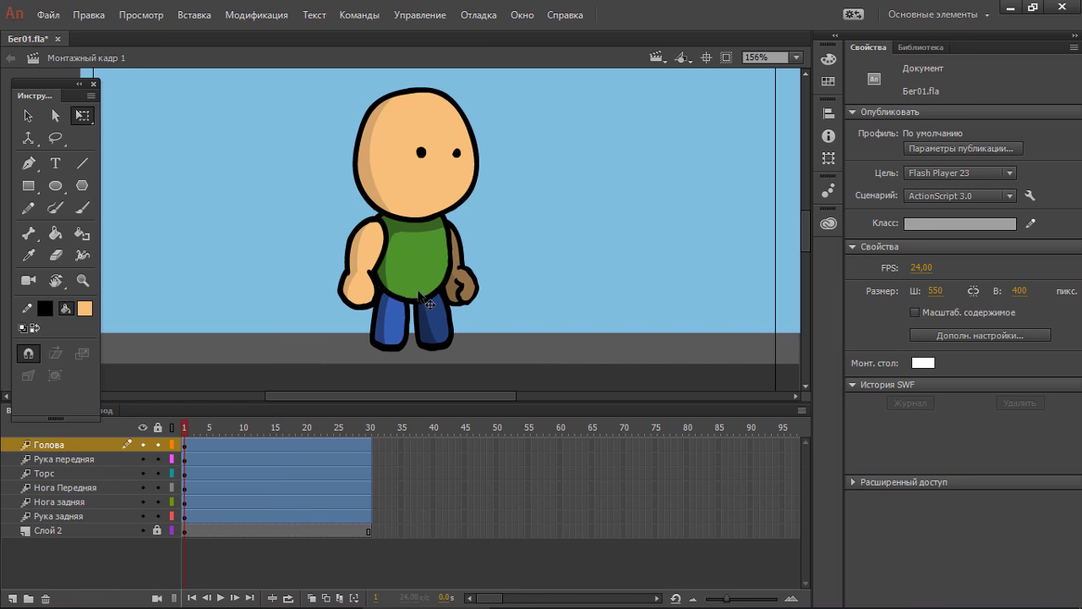
On frame 1, rotate the front arm and back leg backward and the front leg and back arm forward into a running stride
click(364, 283)
drag(334, 310, 292, 268)
click(391, 322)
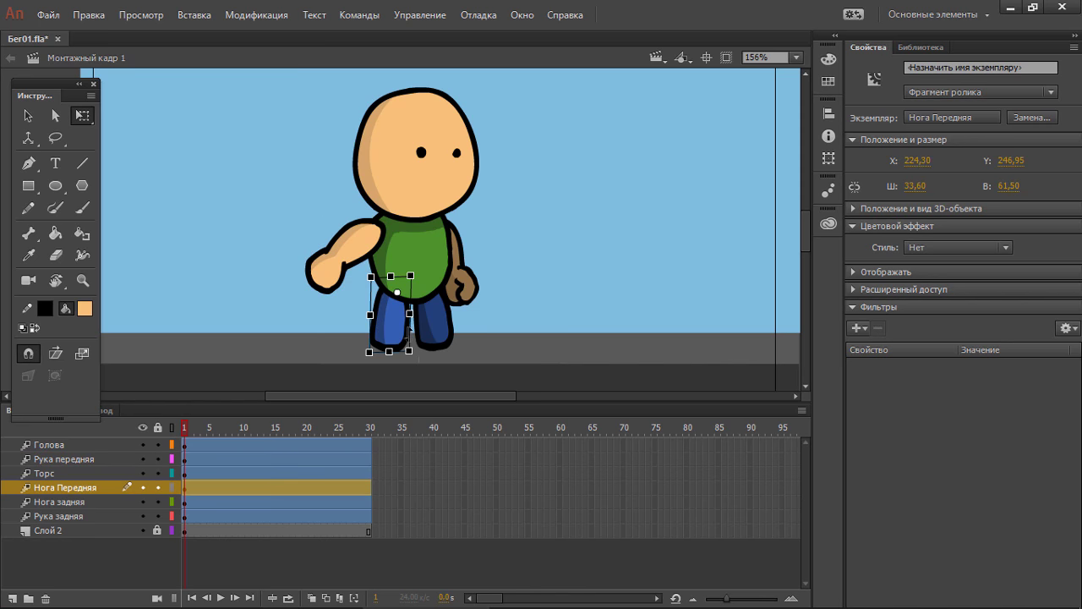
drag(420, 362, 491, 375)
click(494, 303)
click(465, 289)
drag(489, 306, 517, 272)
click(444, 332)
drag(466, 357, 390, 369)
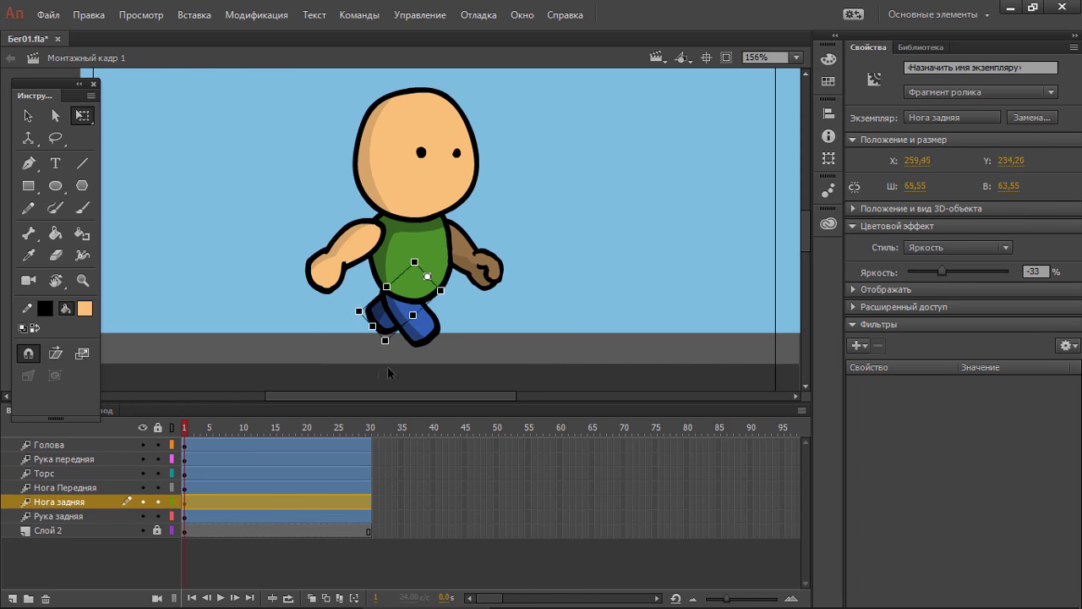
Move the torso's transformation point to its lower end, lean the torso slightly forward, and shift the head to match
click(415, 264)
mouse_move(463, 201)
mouse_down()
mouse_move(494, 208)
mouse_move(465, 202)
mouse_up()
drag(397, 293, 413, 283)
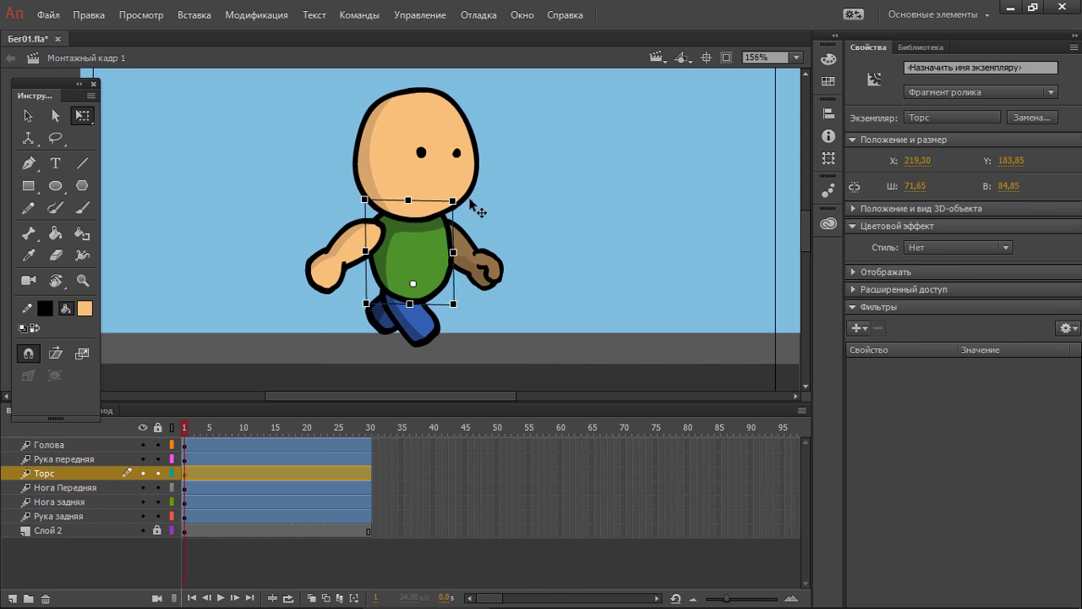
drag(471, 203, 492, 222)
drag(432, 253, 427, 253)
drag(448, 187, 463, 192)
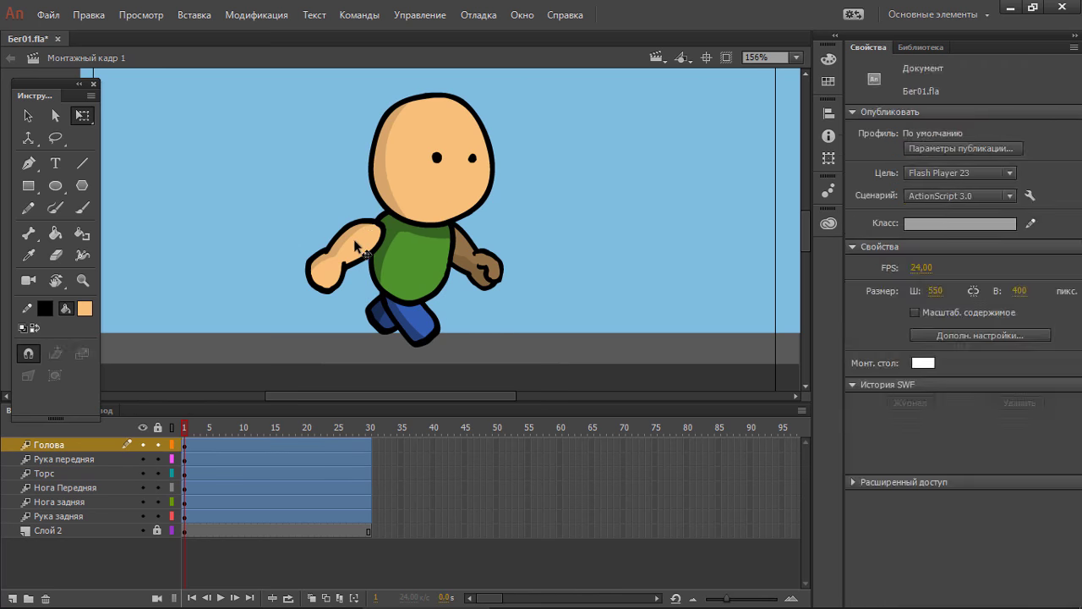
Reposition the front arm and both legs against the leaning torso, and place the Нога Передняя layer above Торс
drag(357, 244, 362, 241)
click(478, 261)
drag(381, 316, 431, 320)
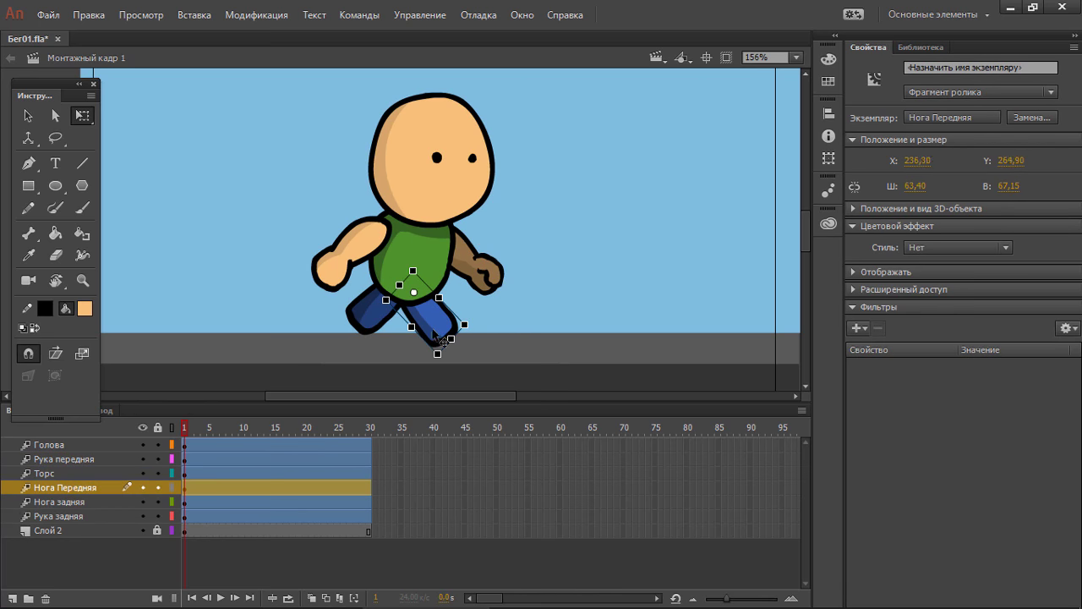
drag(66, 488, 66, 467)
drag(430, 318, 426, 318)
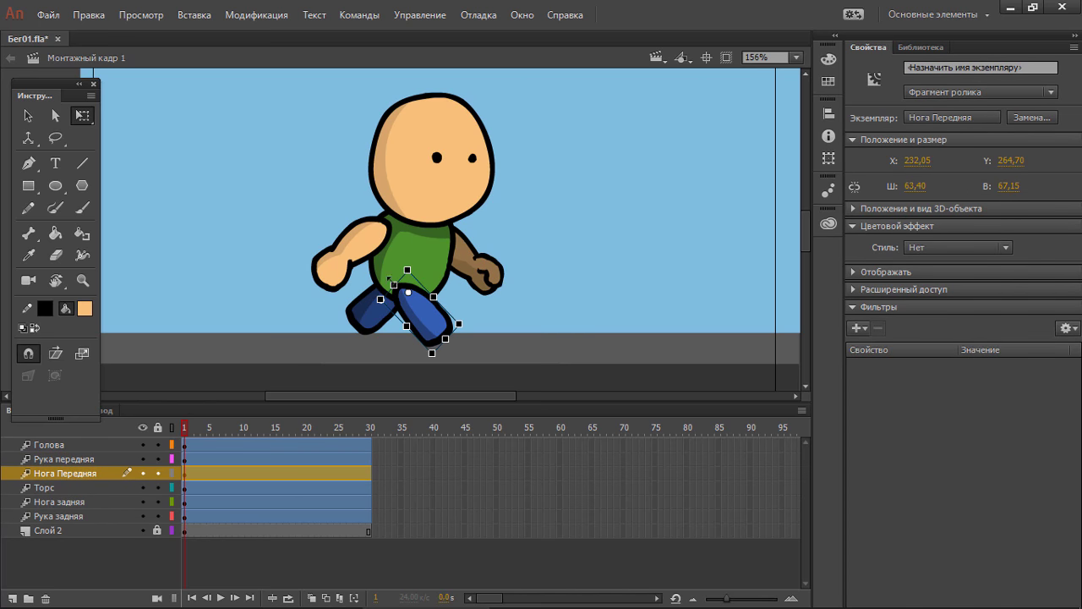
click(490, 311)
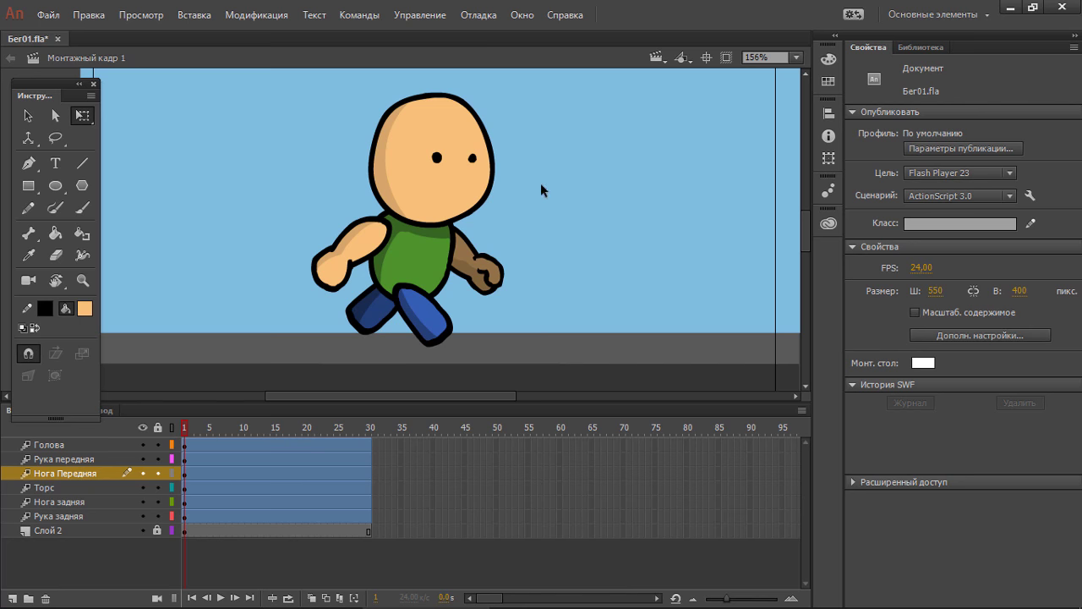
Insert keyframes at frame 30 on all six body-part layers, from Голова to Рука задняя
click(369, 427)
click(376, 445)
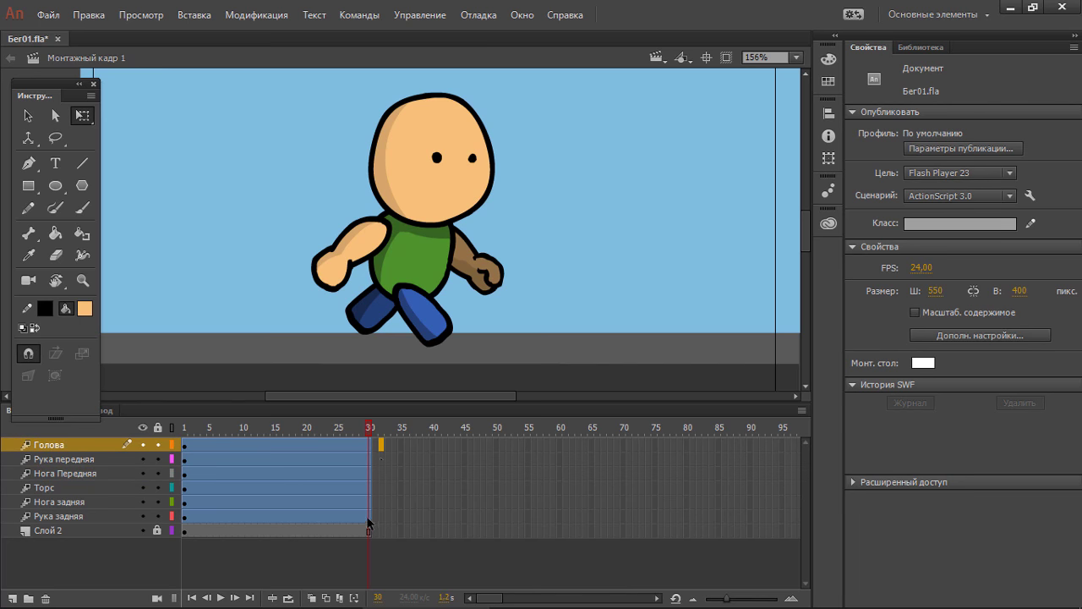
At frame 15, swing the back arm behind the torso and the front arm forward, and check the arm motion through frame 30
click(273, 474)
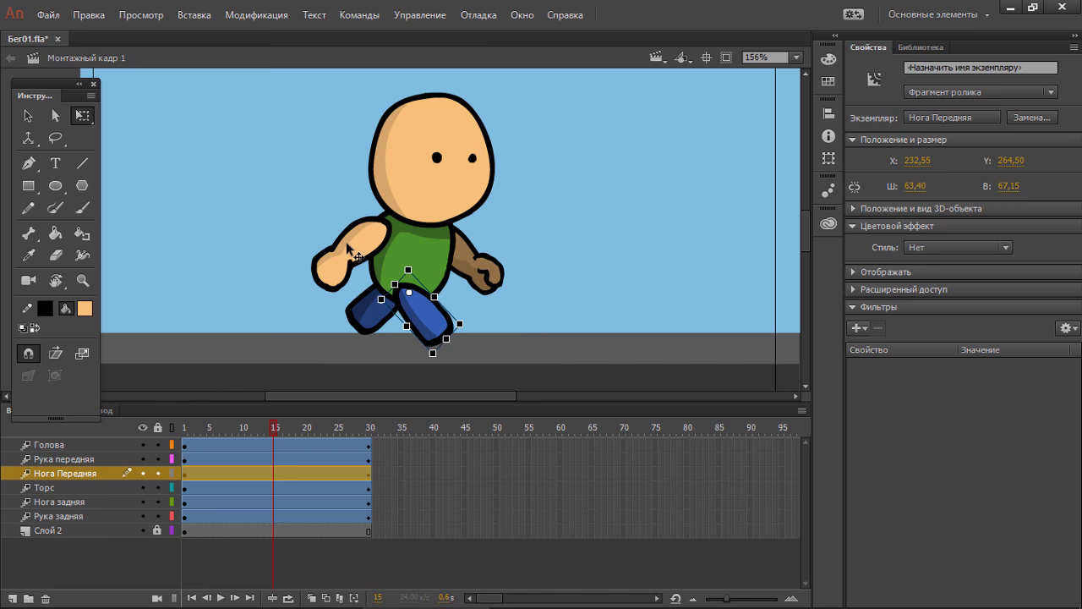
click(509, 234)
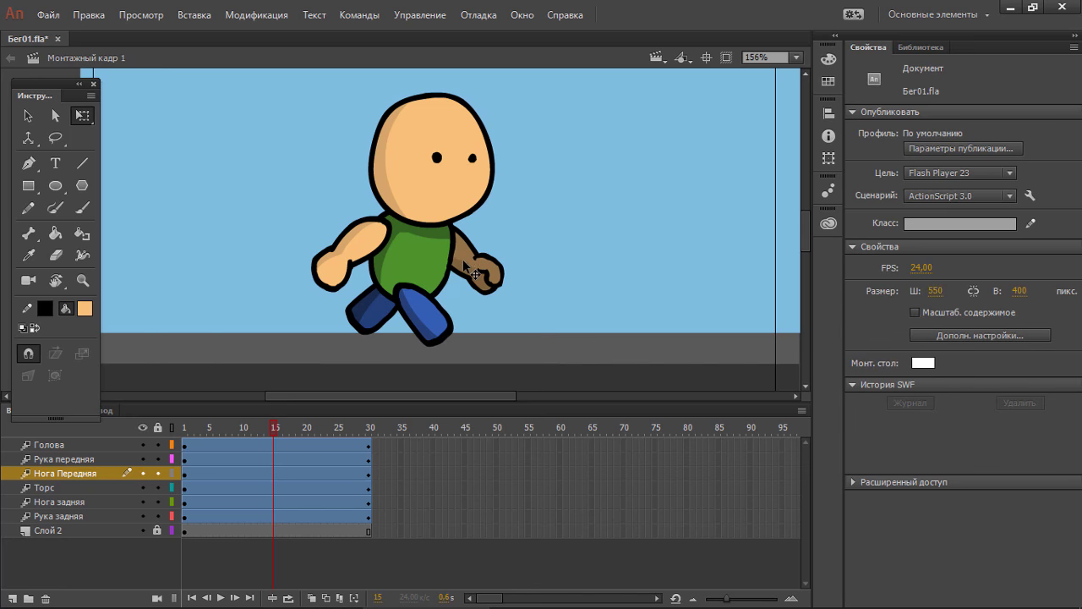
click(462, 259)
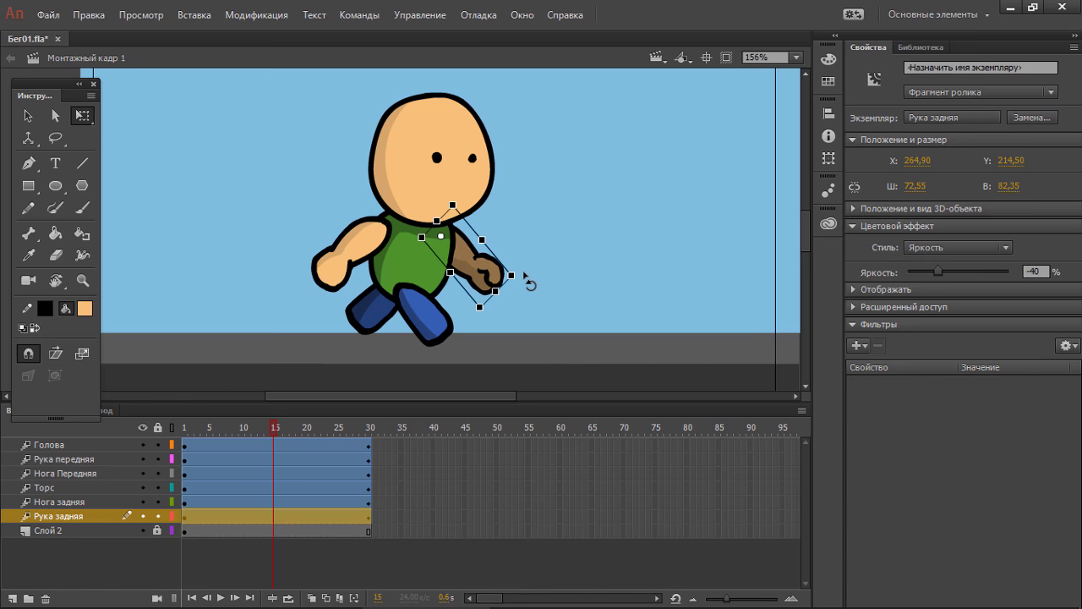
drag(526, 279, 347, 264)
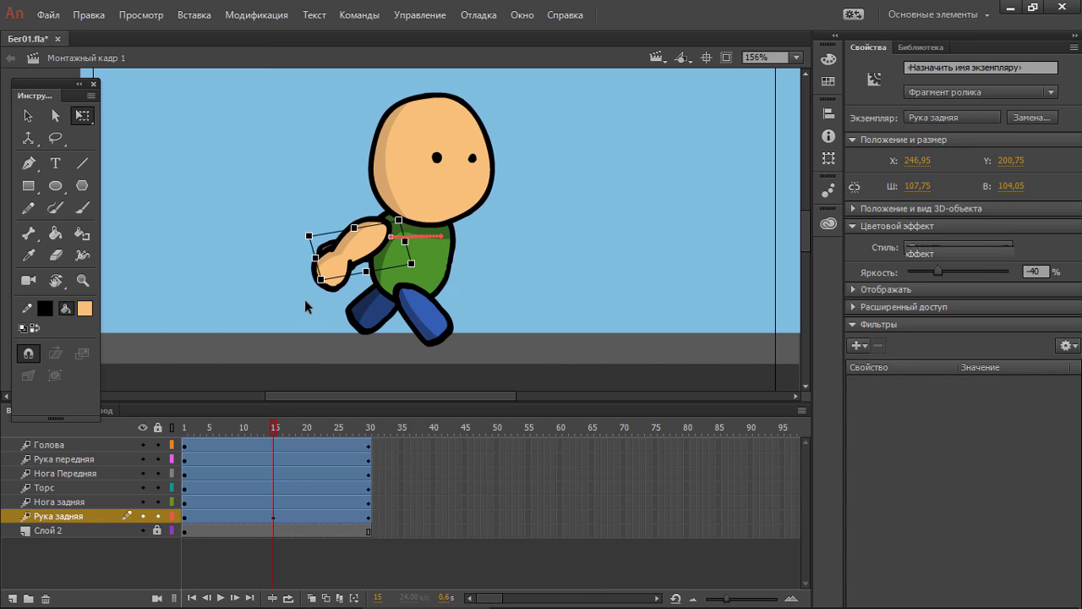
click(307, 306)
click(353, 288)
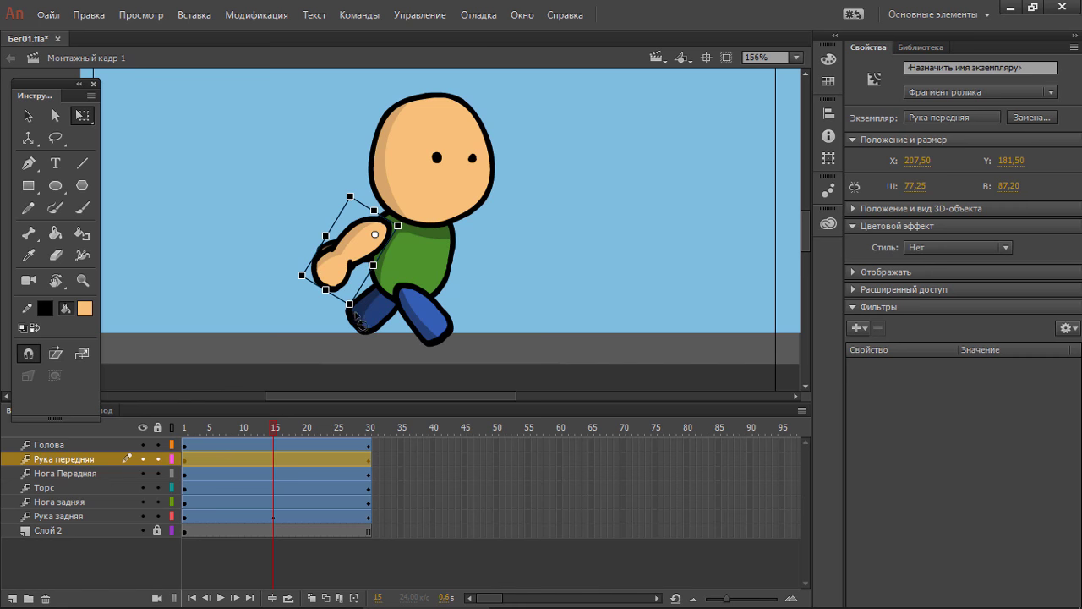
drag(356, 319, 440, 279)
drag(471, 315, 493, 314)
click(497, 343)
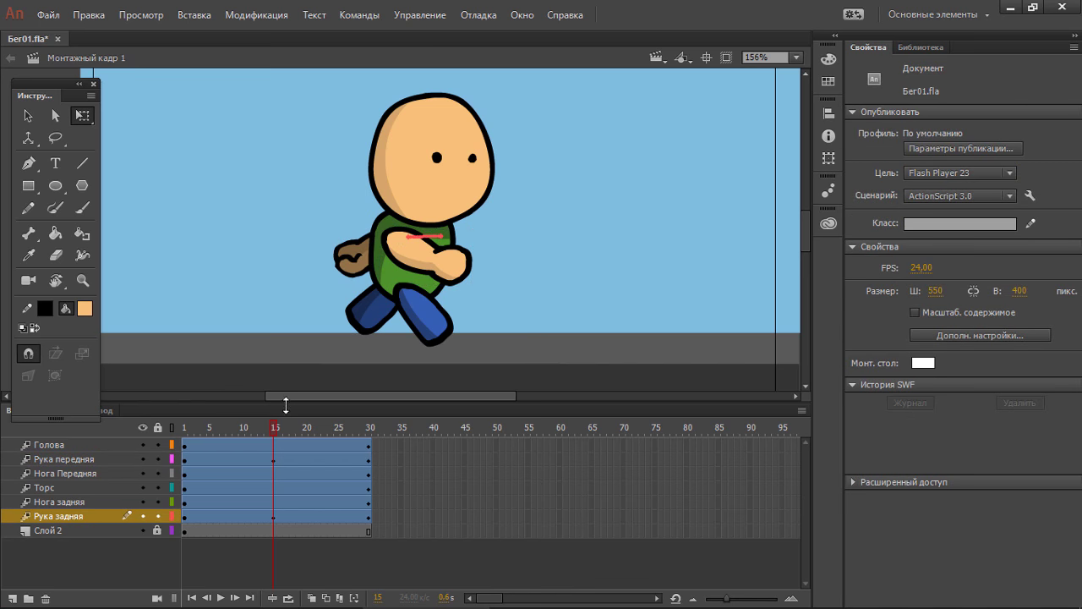
drag(276, 428, 368, 427)
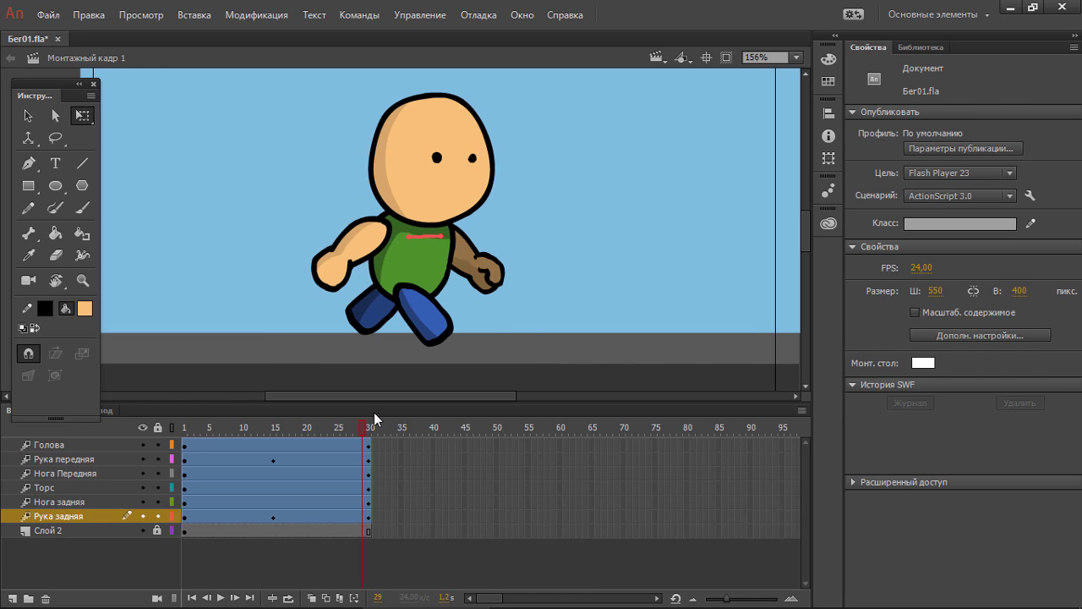
click(191, 430)
drag(191, 430, 385, 418)
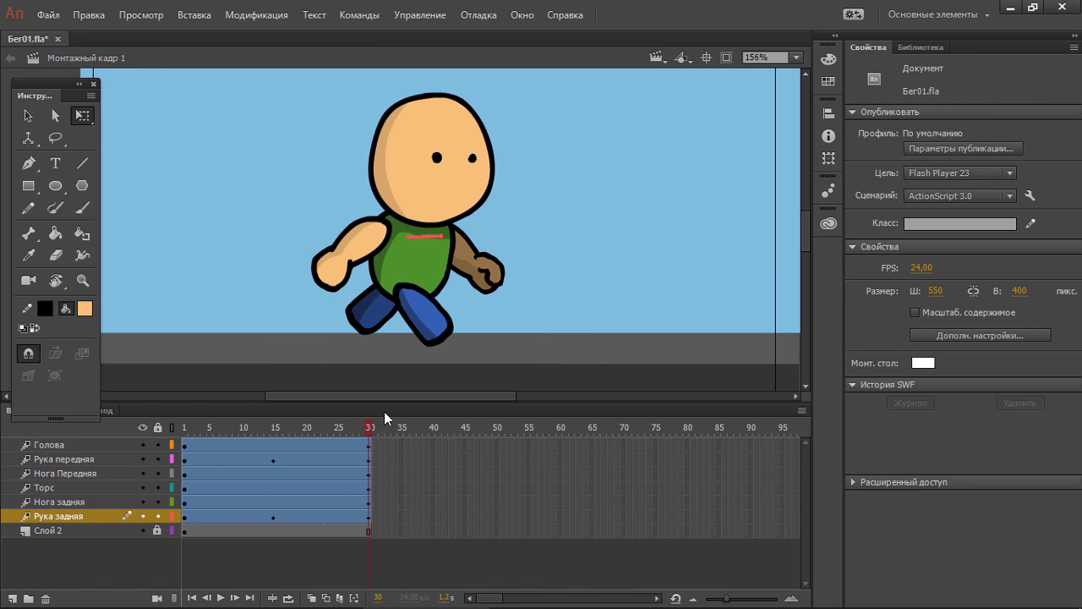
At frame 15, rotate the front leg backward and shift it to line up with the torso's lower end
click(273, 429)
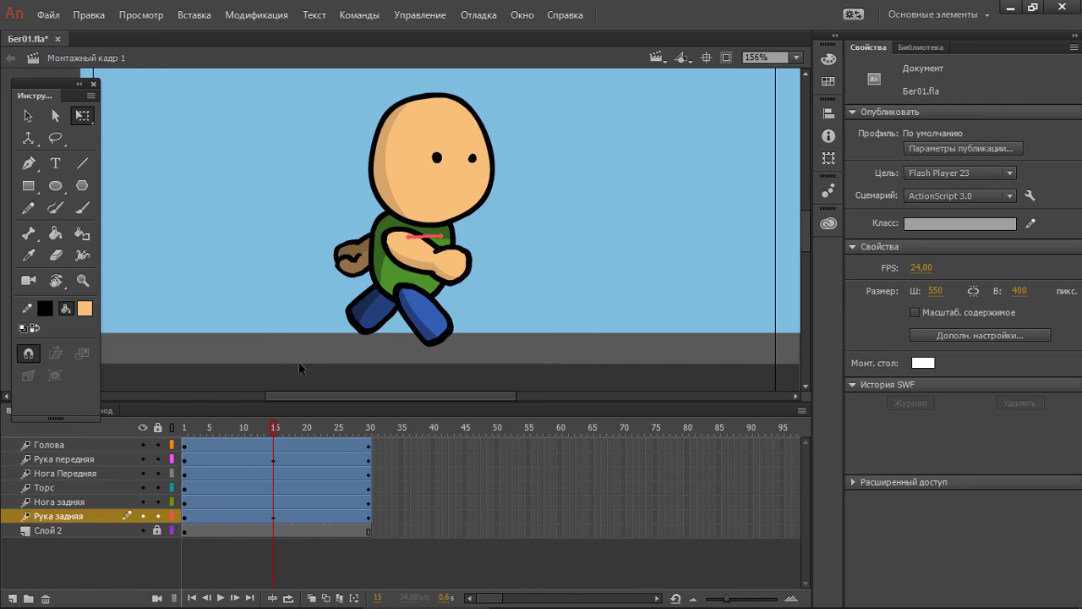
click(443, 327)
drag(470, 327, 384, 362)
drag(382, 313, 368, 310)
At frame 15, shift the back leg toward the front of the torso and rotate it forward
click(409, 326)
click(384, 321)
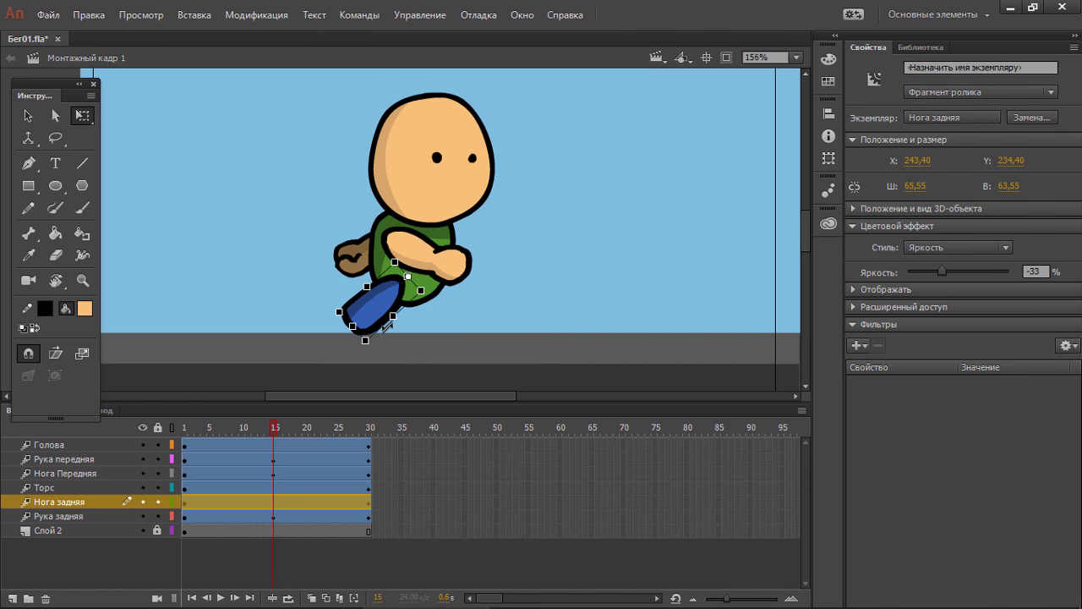
key(Right)
key(Right)
key(Right)
key(Right)
key(Right)
key(Right)
key(Right)
key(Right)
key(Right)
key(Right)
key(Right)
key(Right)
key(Right)
key(Right)
key(Right)
key(Right)
key(Right)
key(Right)
key(Right)
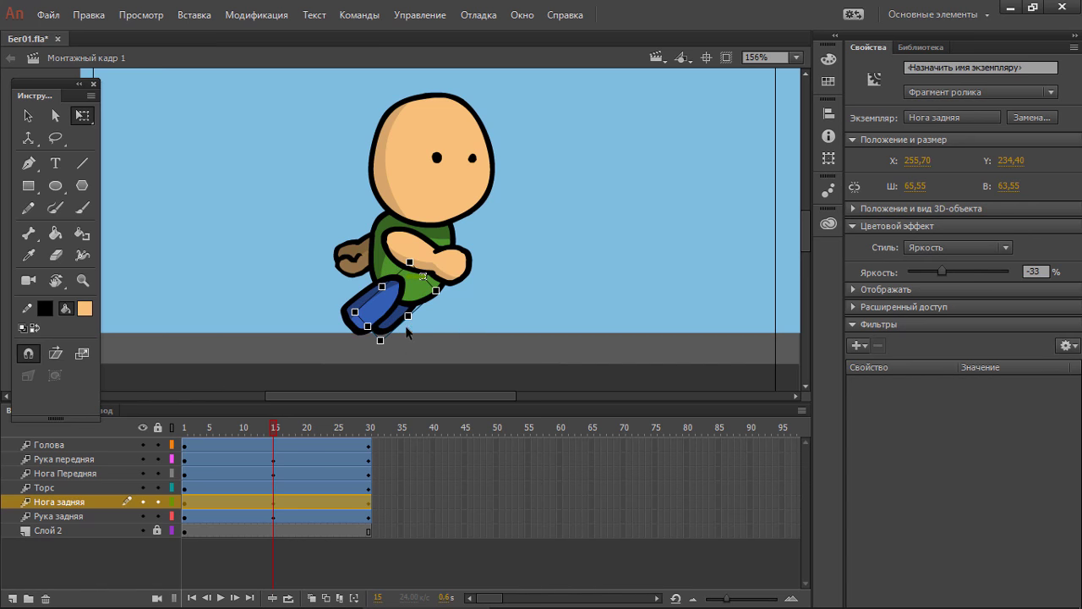
drag(399, 338, 567, 330)
drag(458, 303, 458, 302)
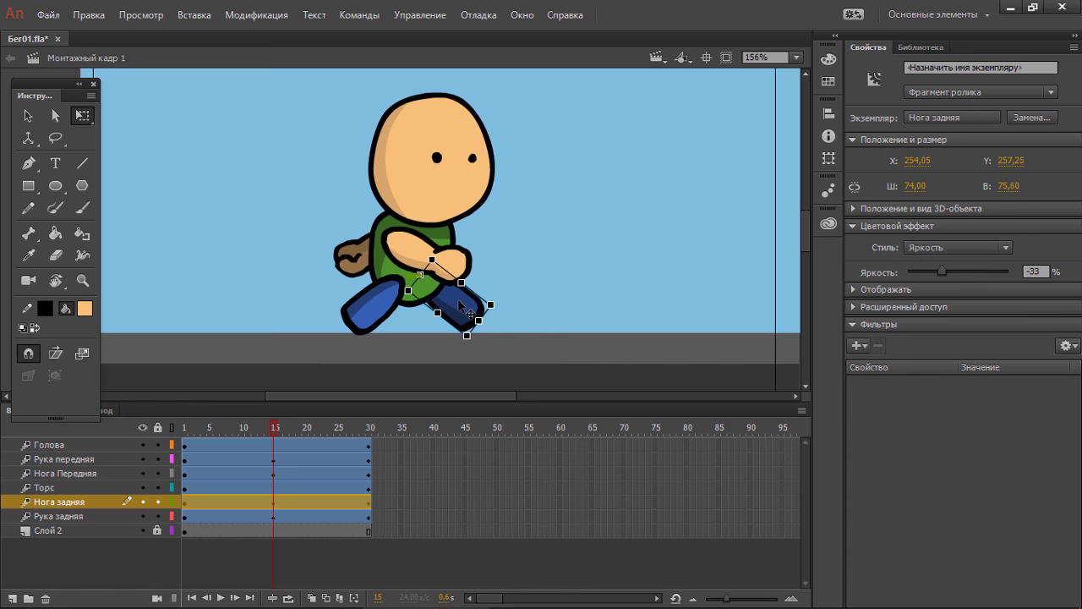
click(510, 297)
Turn on looped playback for frames 1 to 30 and preview the running motion
drag(274, 427, 182, 432)
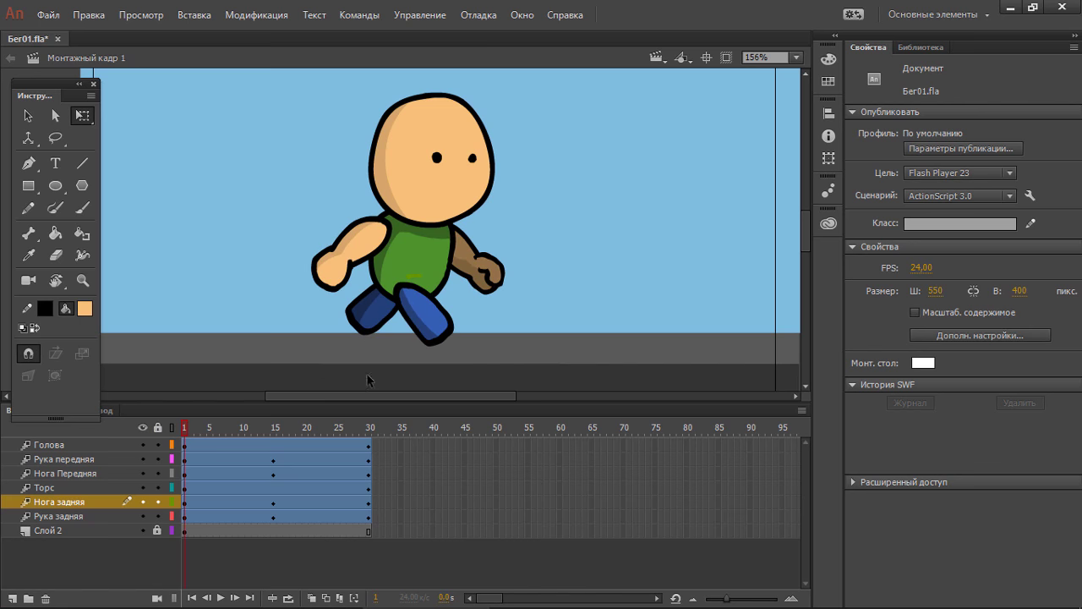
key(Return)
key(alt+shift+l)
key(Return)
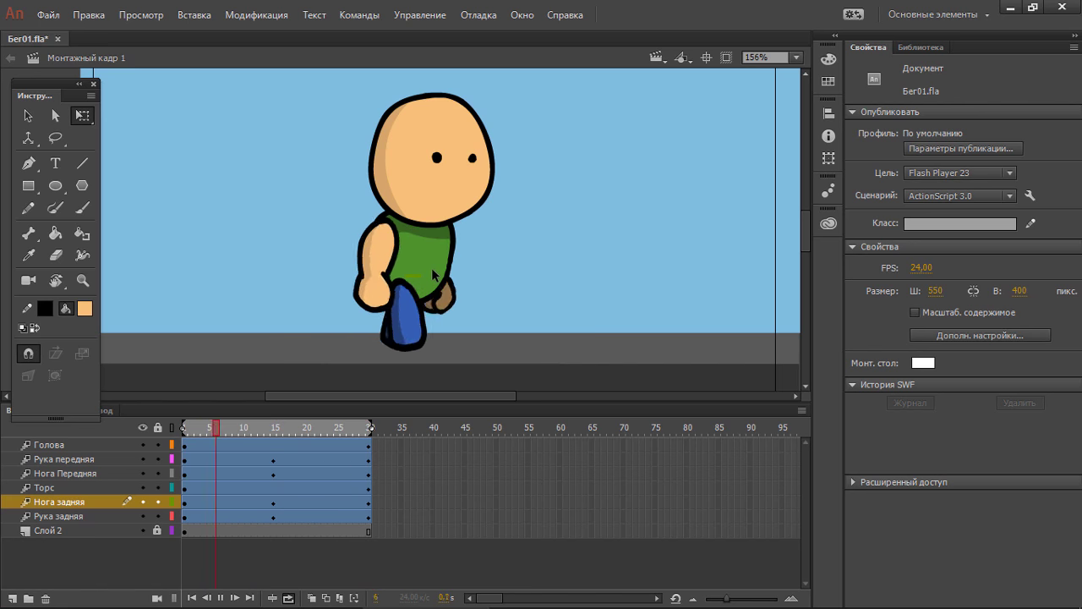
click(275, 426)
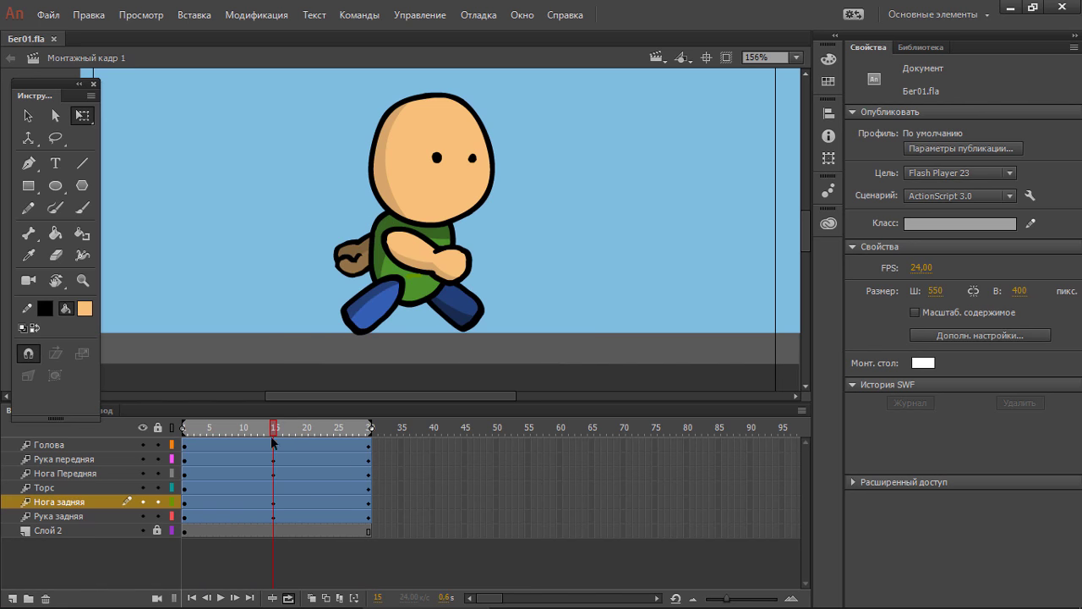
drag(269, 429, 229, 430)
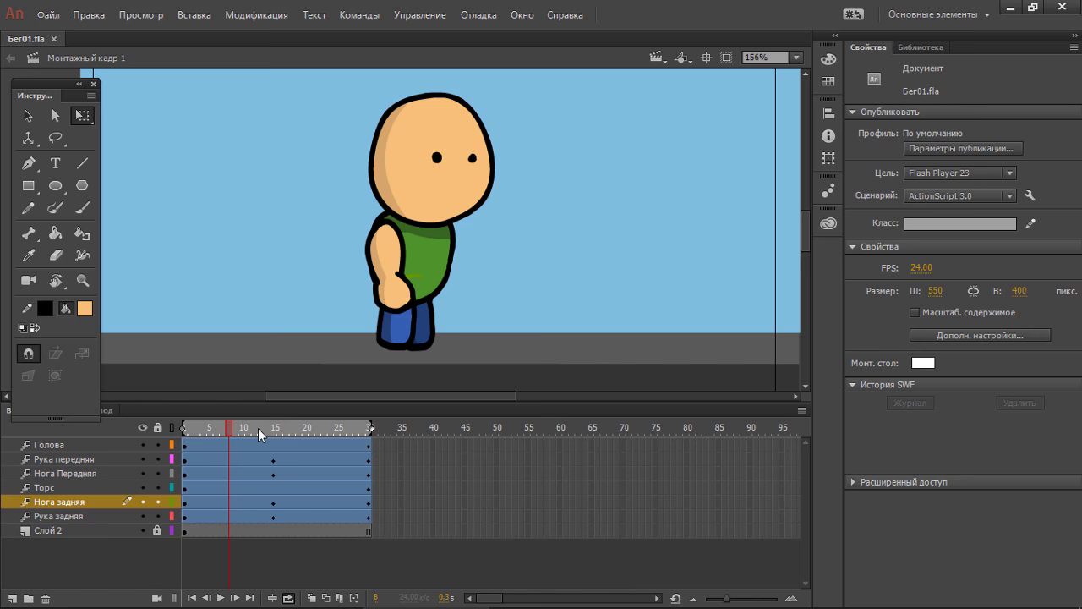
drag(258, 428, 320, 430)
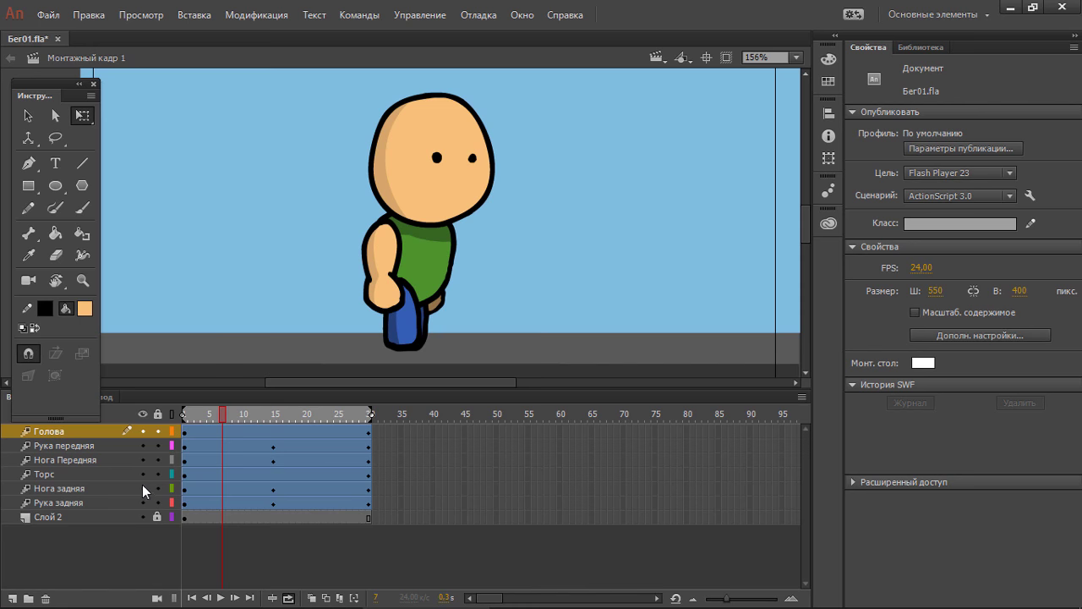
Hide every body-part layer except Рука задняя and play the loop from frame 1 to check the back arm's swing
drag(141, 489, 148, 428)
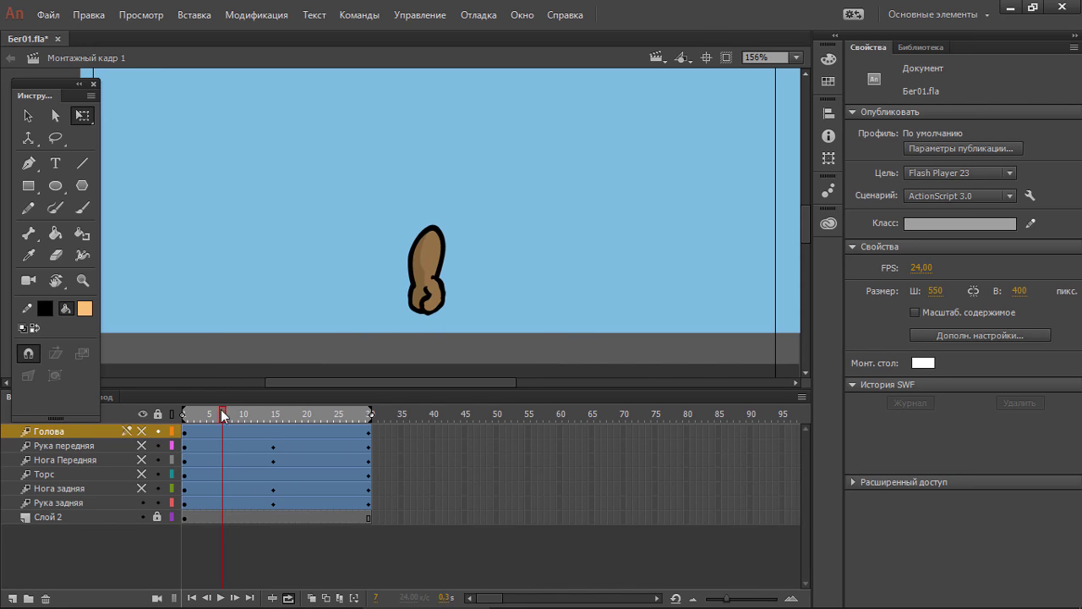
drag(221, 414, 176, 415)
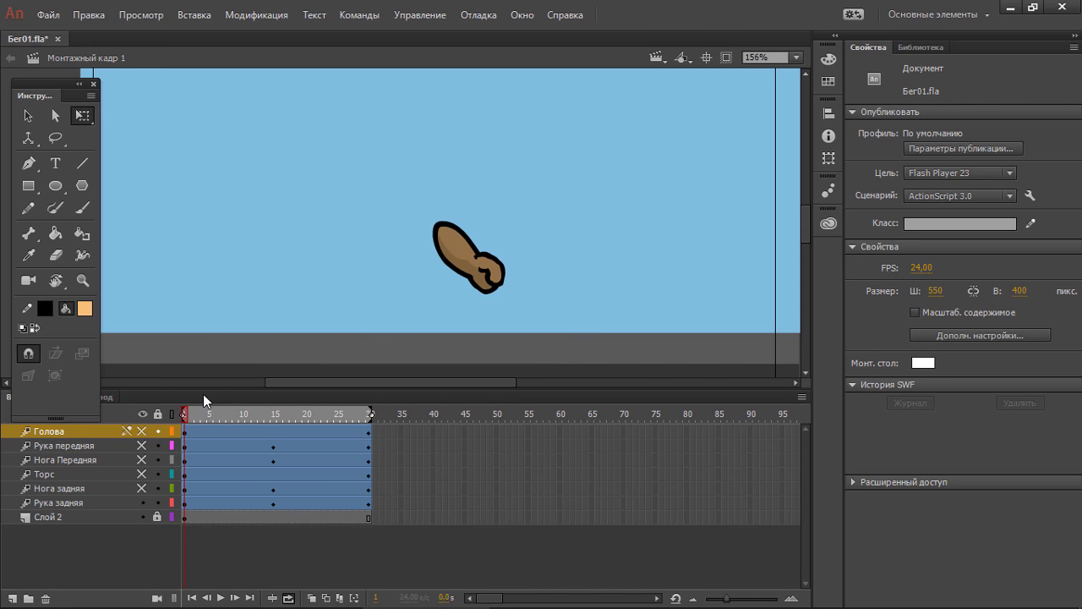
key(Return)
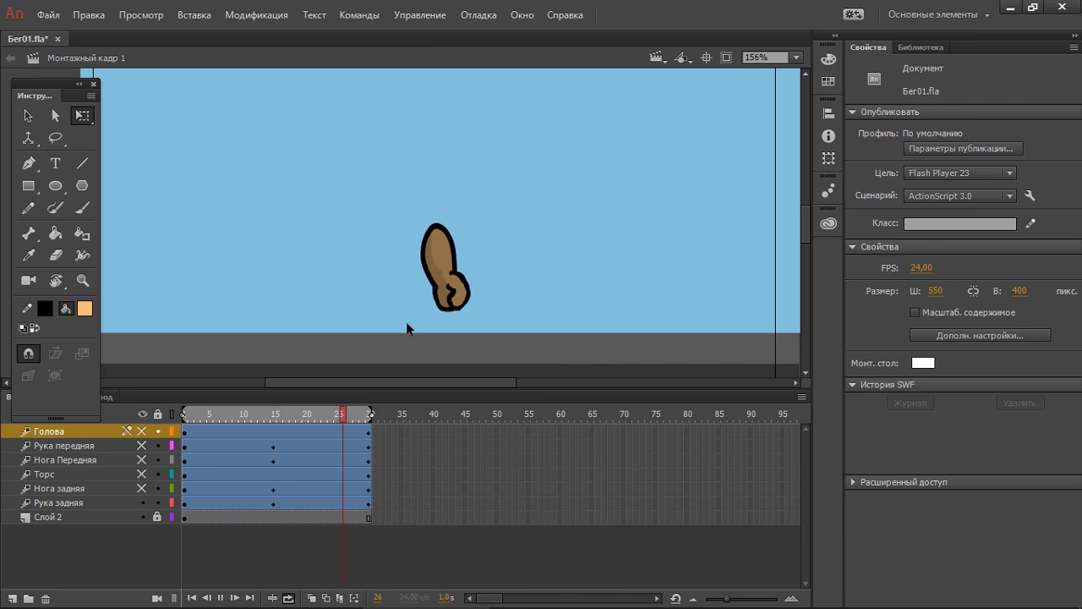
key(Return)
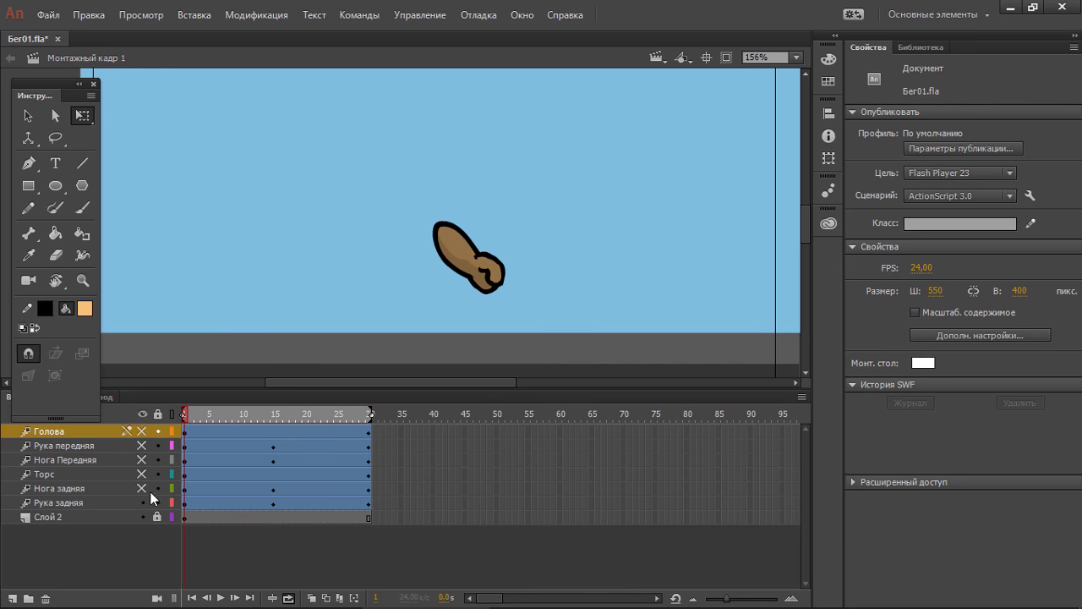
Show the Рука передняя layer to preview both arms together, and isolate Нога Передняя to play the front leg's motion
click(141, 445)
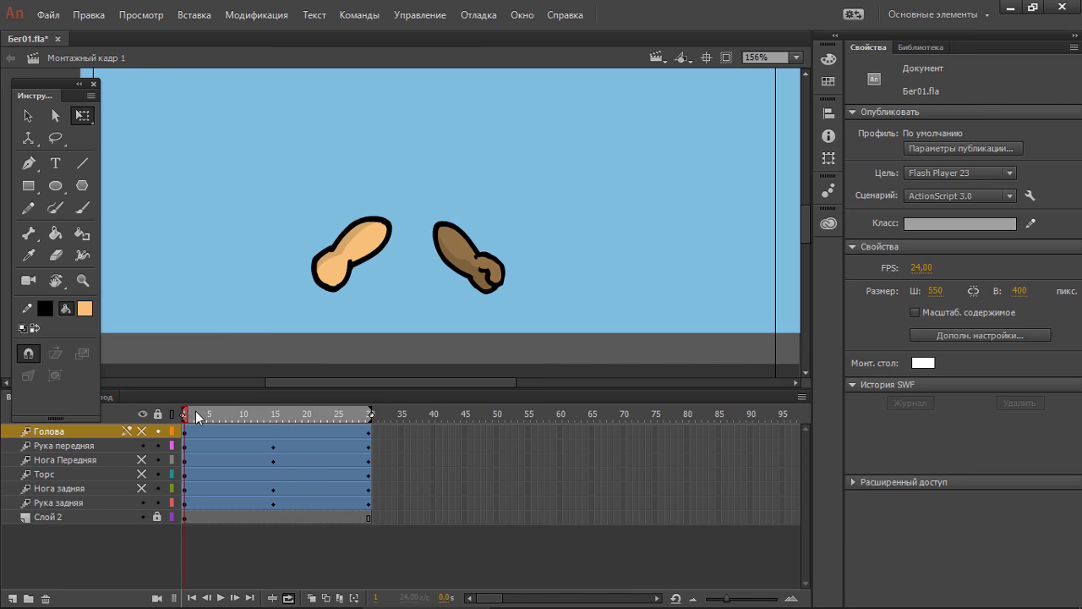
drag(196, 414, 338, 394)
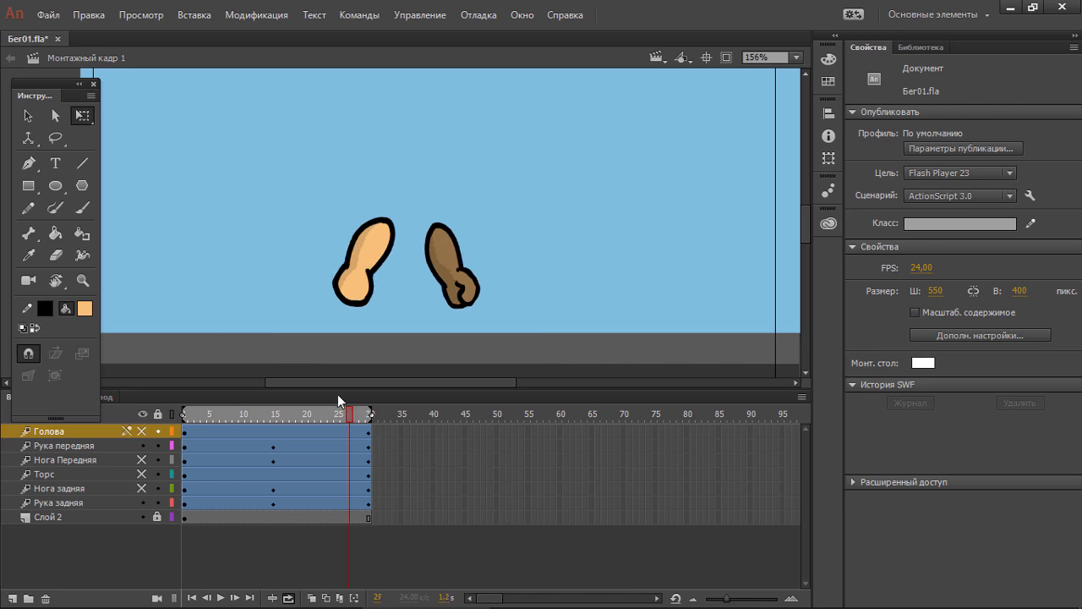
key(Return)
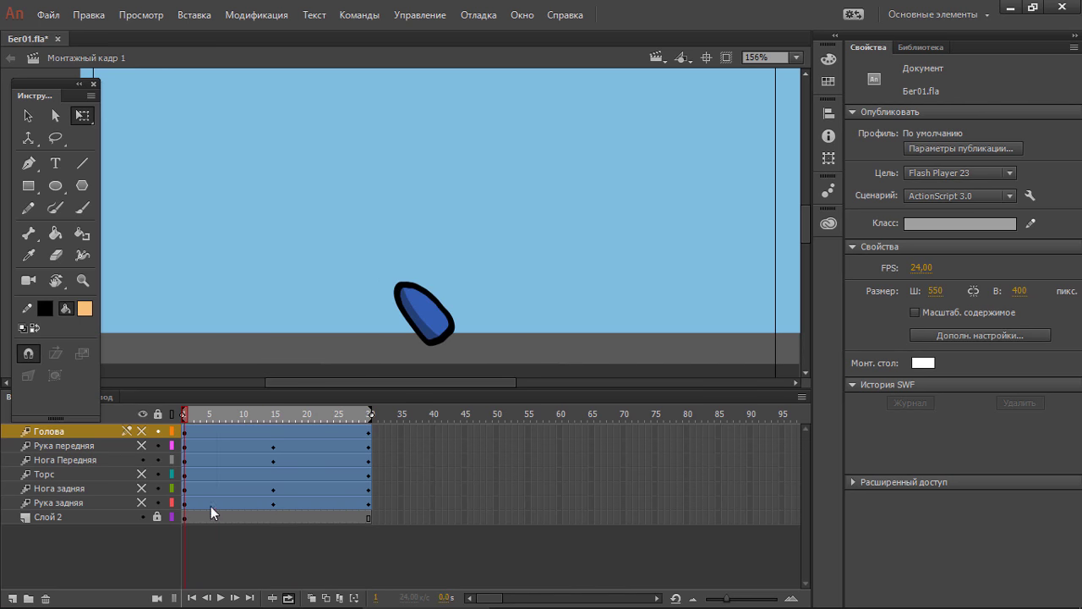
key(Return)
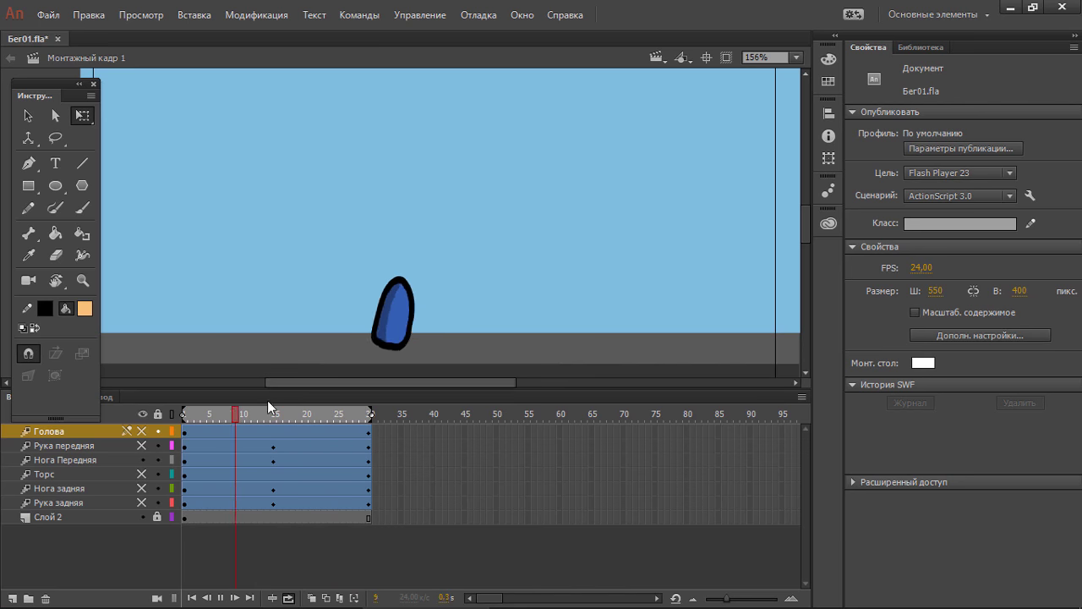
Preview both legs by showing Нога задняя, and swap it for Рука передняя to compare the front arm with the front leg
click(141, 488)
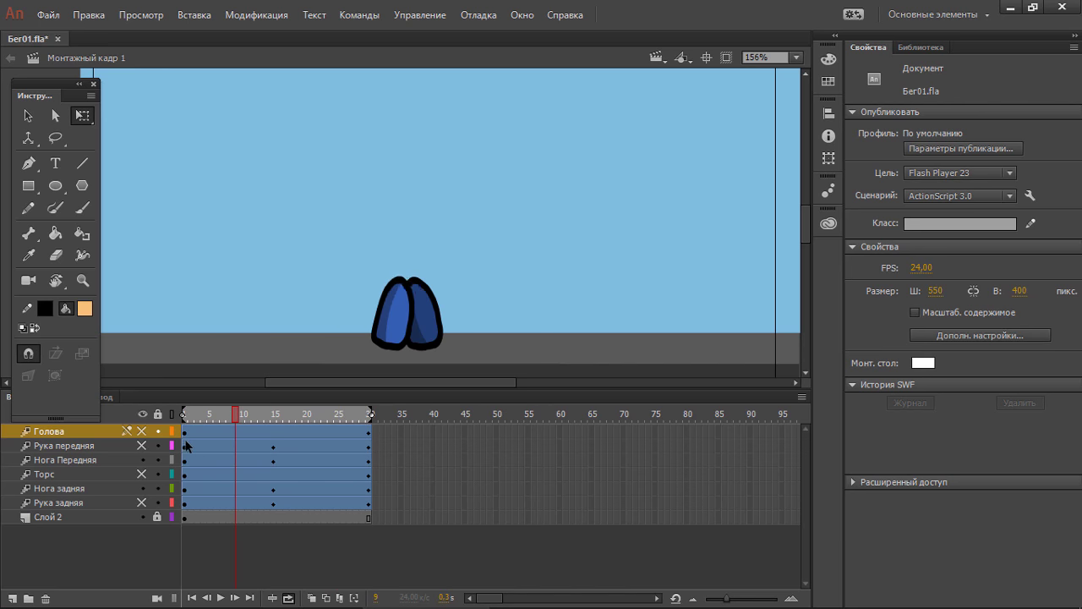
click(142, 445)
click(141, 488)
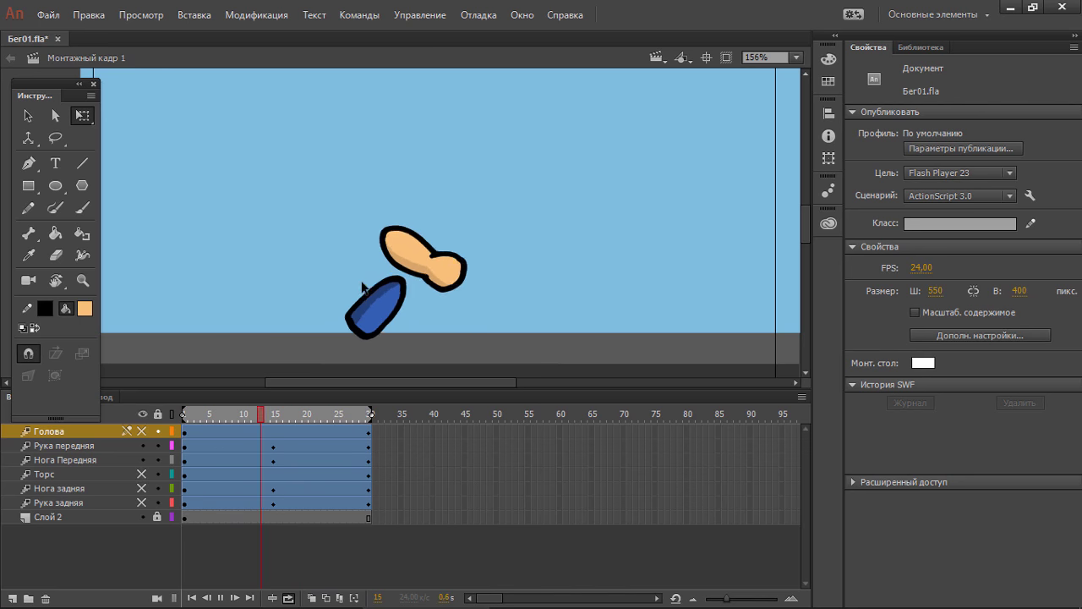
Return to frame 1, show Нога задняя, hide Нога Передняя and play the loop to check the limbs' motion
click(186, 430)
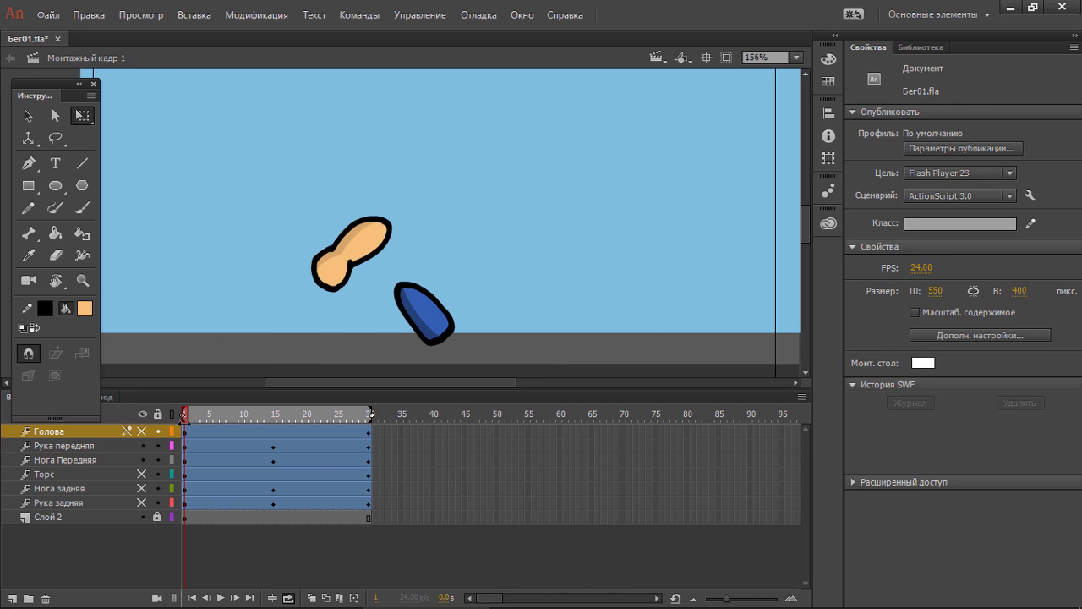
click(140, 488)
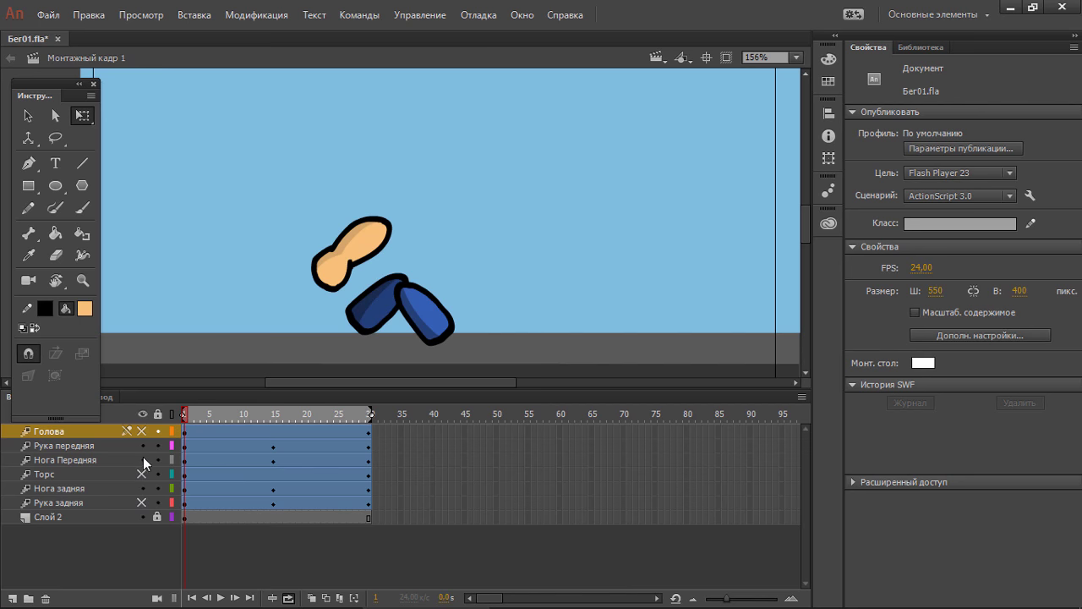
click(143, 459)
key(Return)
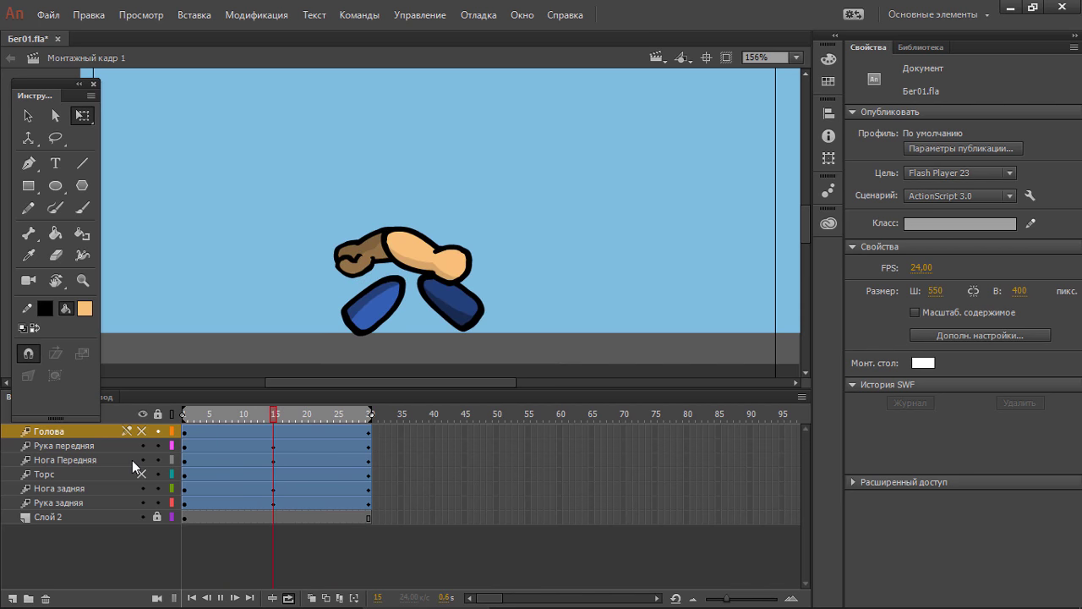
Examine the run-cycle reference drawing in the browser and the pixel-art running demo ГГ_БежитДемо.gif
key(alt+Tab)
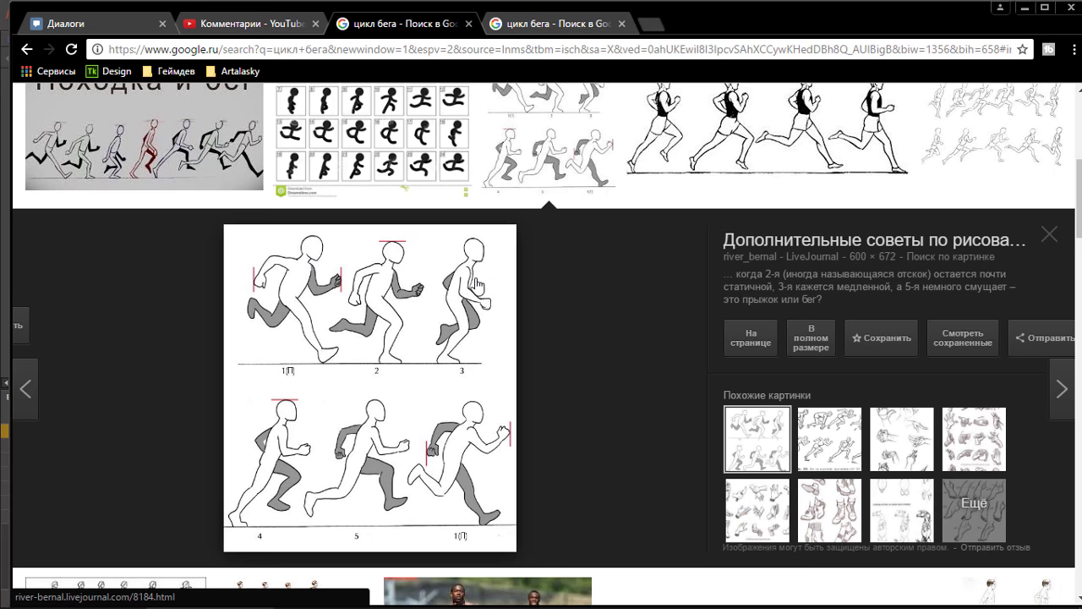
click(1026, 11)
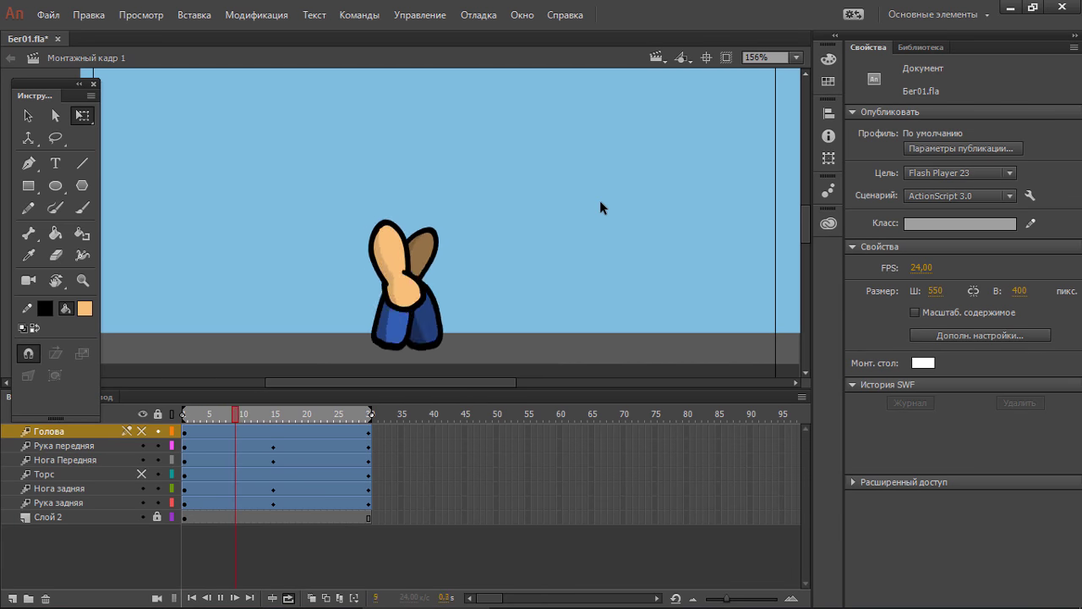
key(alt+Tab)
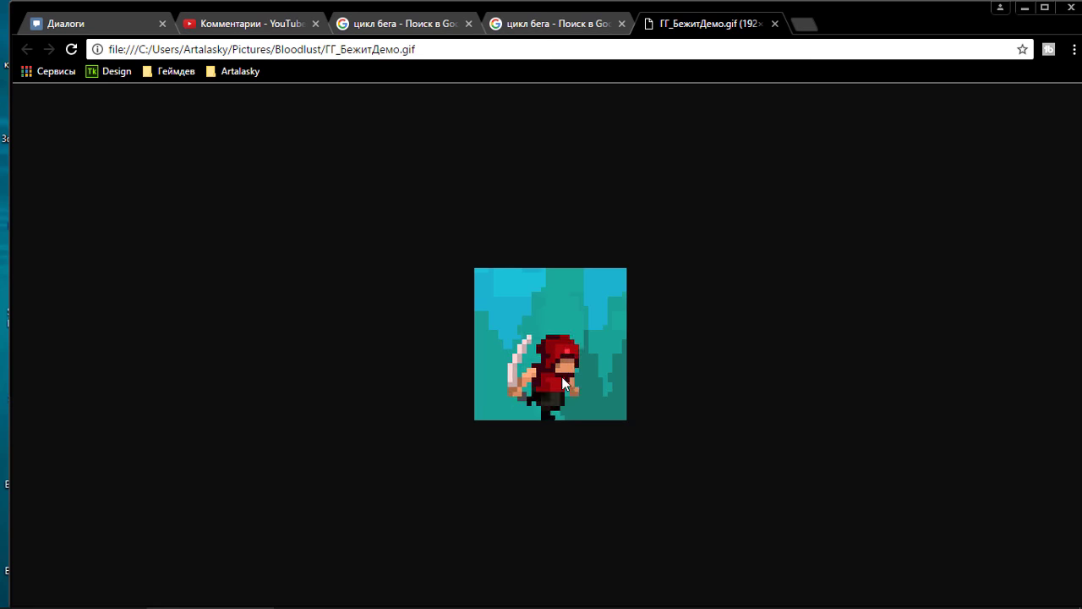
Switch to Photoshop, copy the large blue-capped soldier from the concept art into a new 48 × 48 pixel document and move him lower
key(alt+Tab)
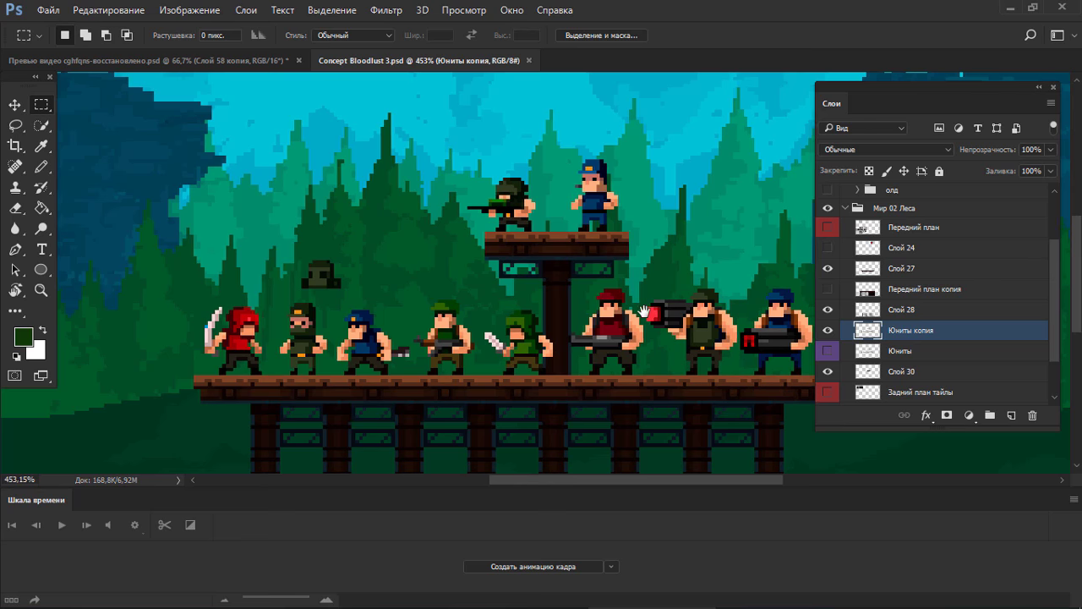
drag(660, 308, 581, 306)
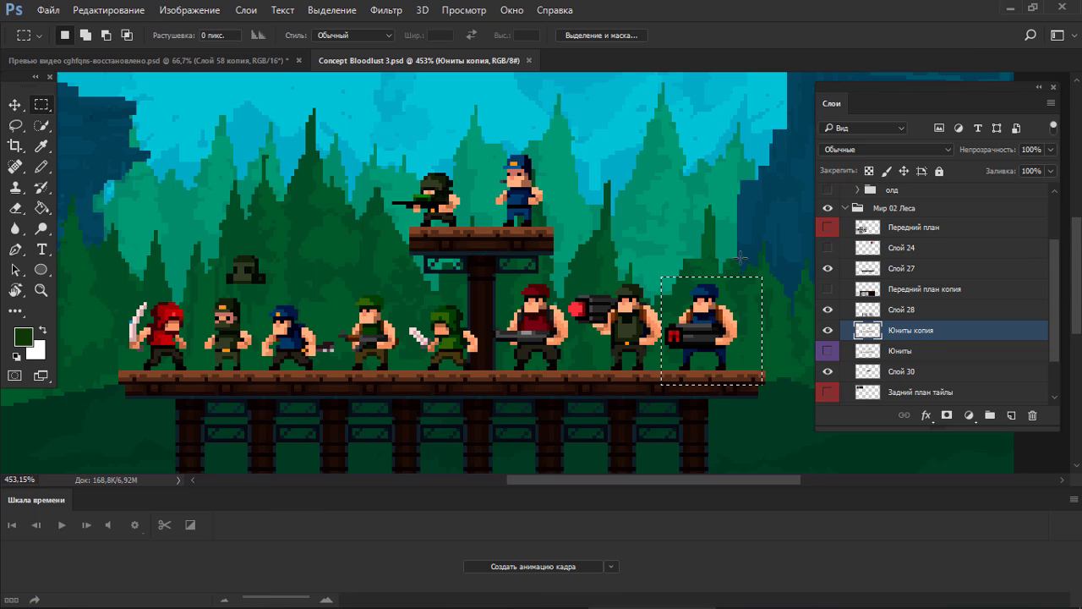
key(ctrl+n)
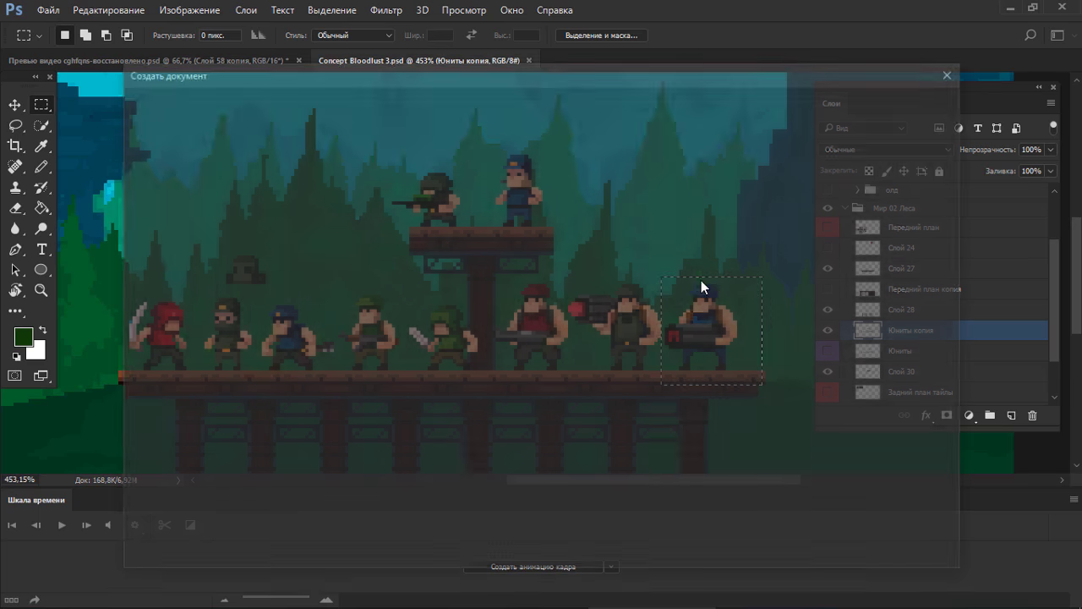
text(48)
key(Tab)
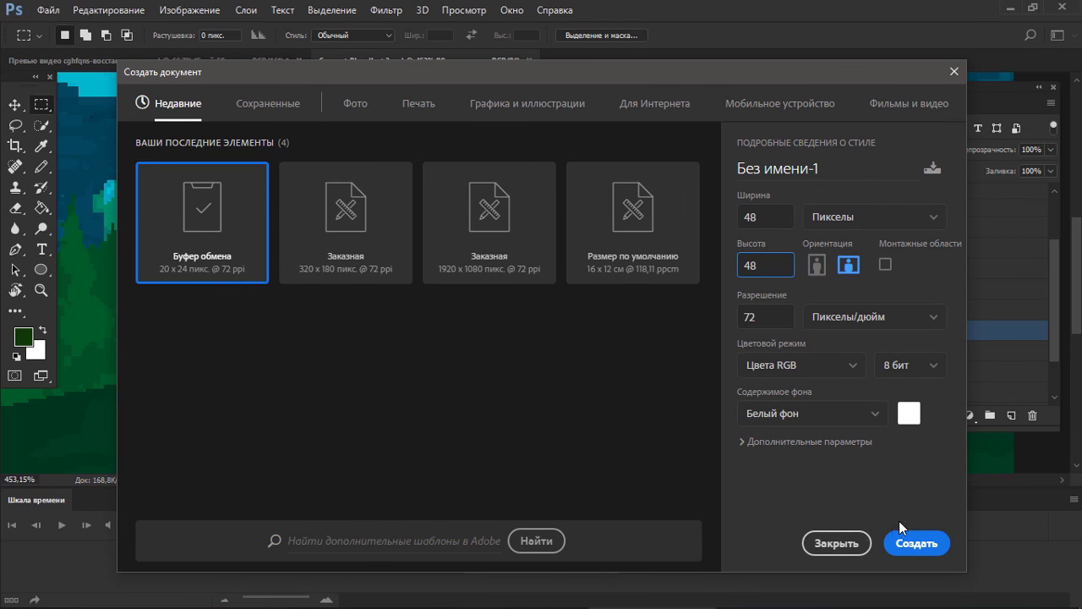
click(908, 549)
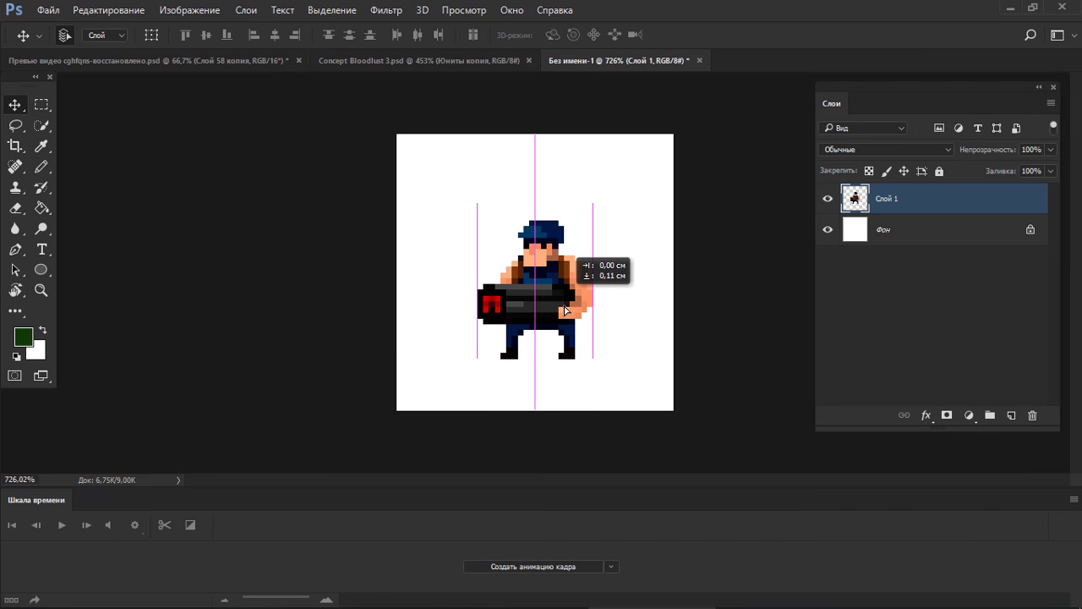
drag(560, 249, 565, 322)
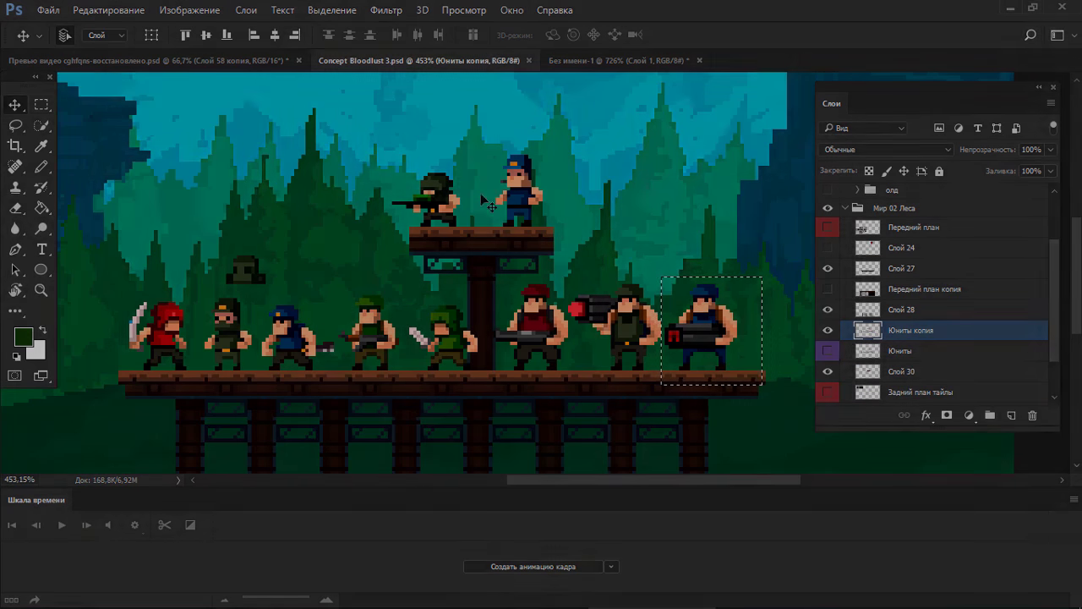
Try flipping the canvas horizontally, and undo the flip
mouse_move(296, 156)
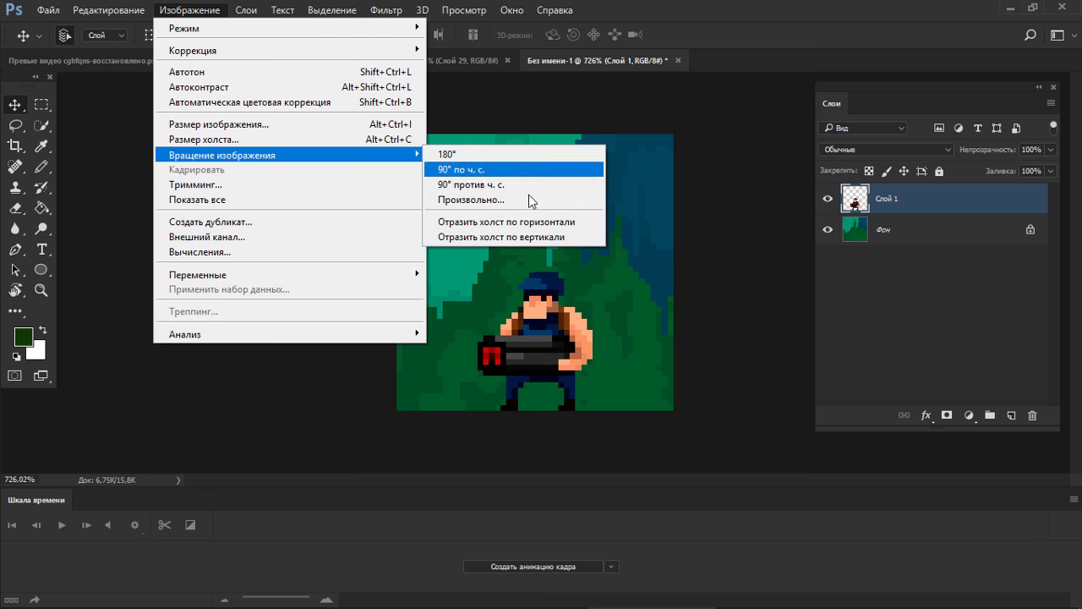
click(588, 222)
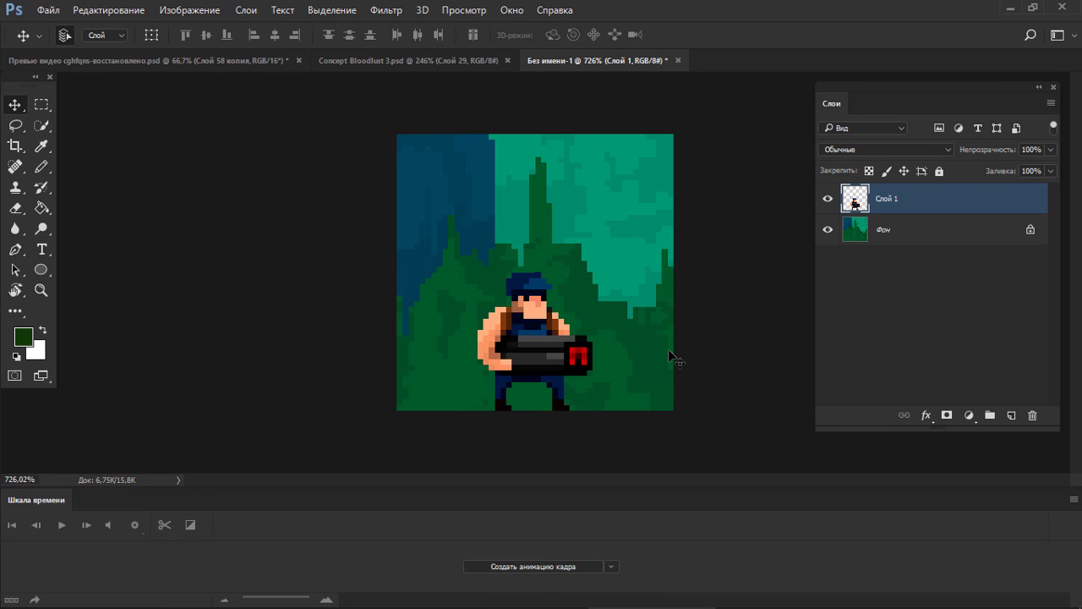
key(ctrl+z)
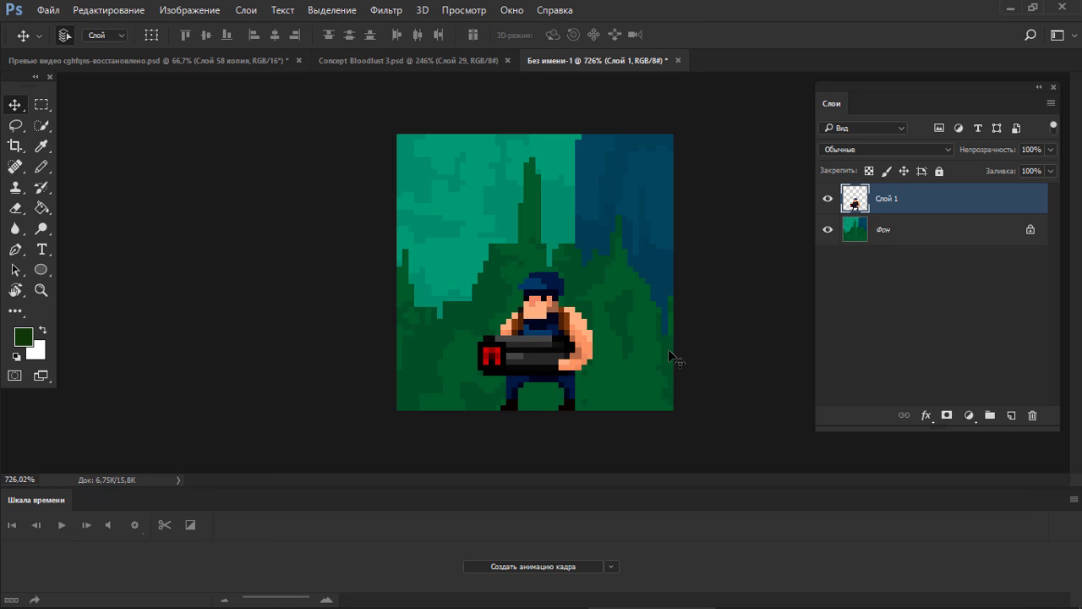
Duplicate the soldier's layer, hide the original and spread the copy's legs into a wide running stride
drag(568, 360, 610, 348)
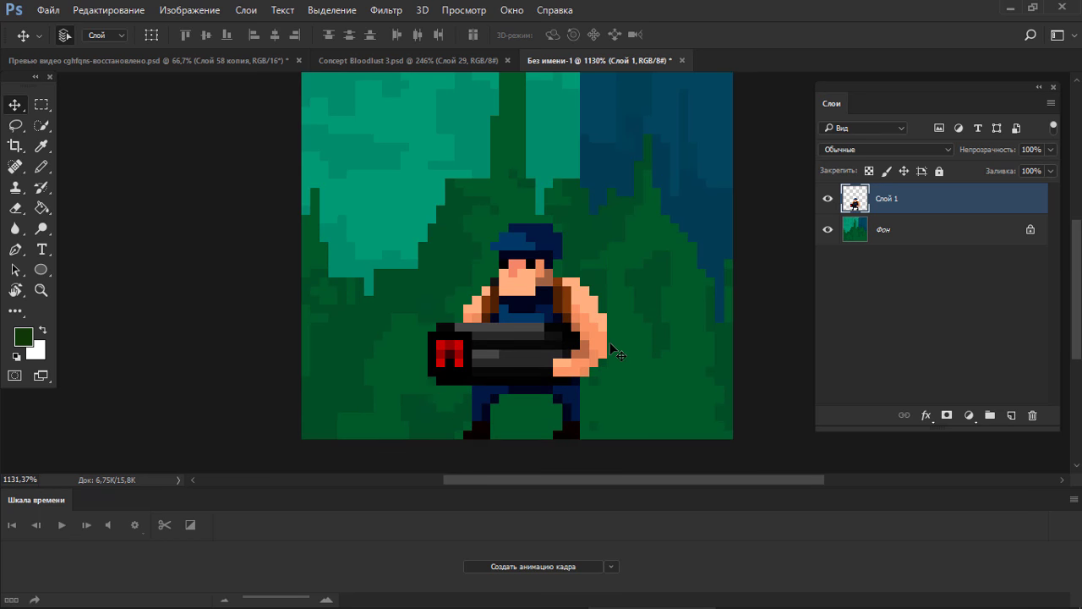
key(ctrl+j)
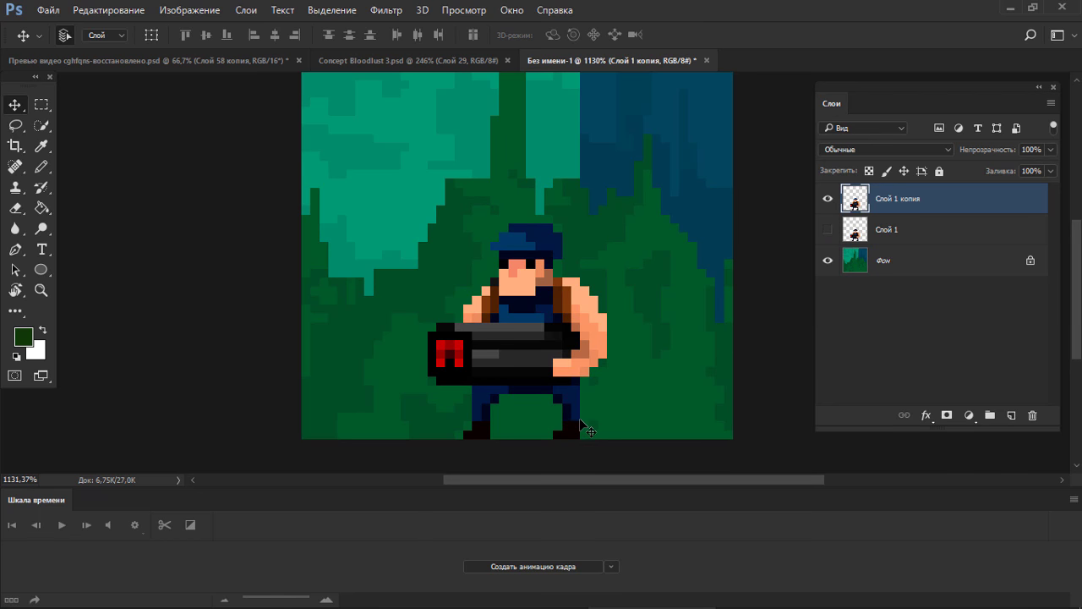
key(m)
drag(451, 396, 498, 440)
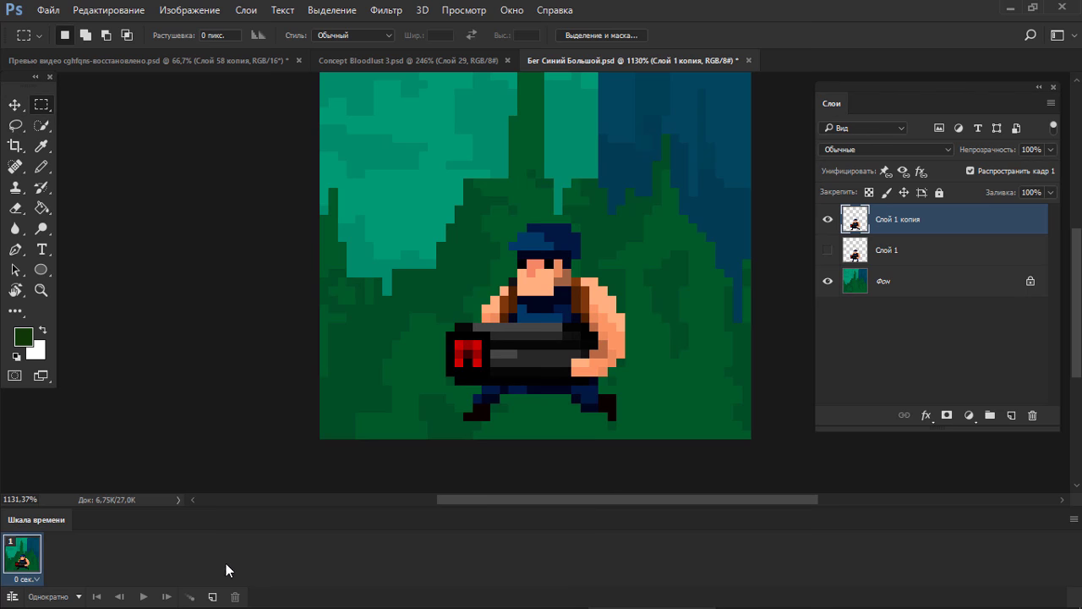
Add a second animation frame and rename the running-stride layer Стартовый и Финальный
key(ctrl+j)
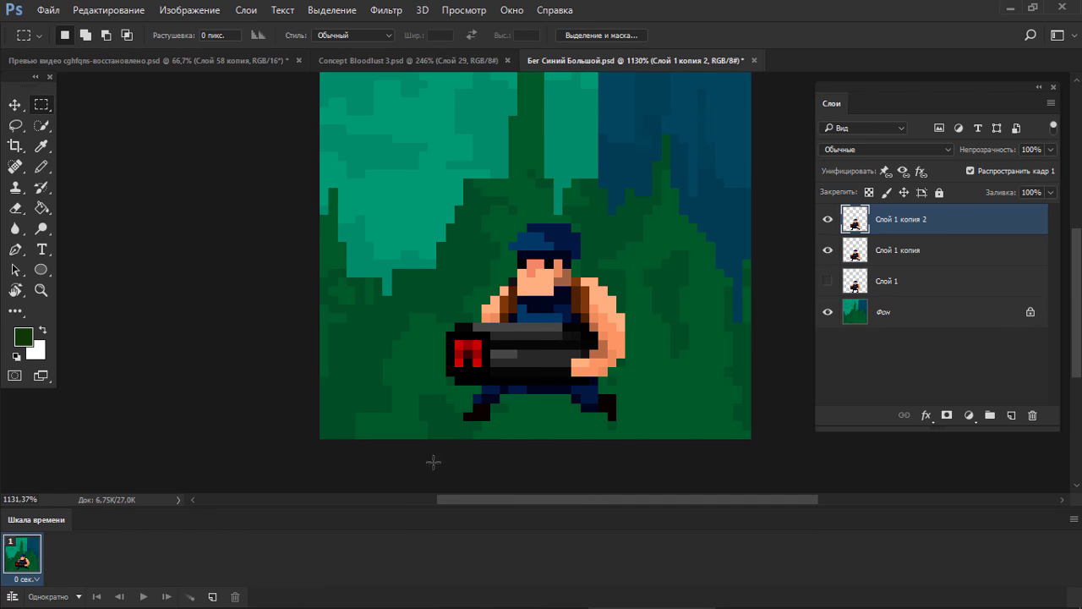
key(ctrl+z)
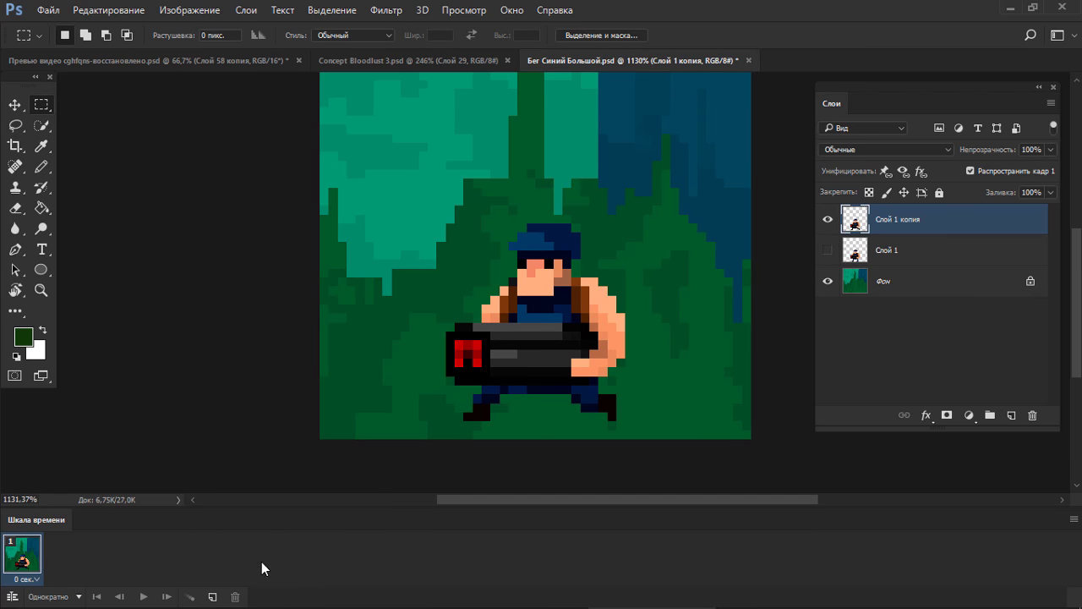
click(214, 598)
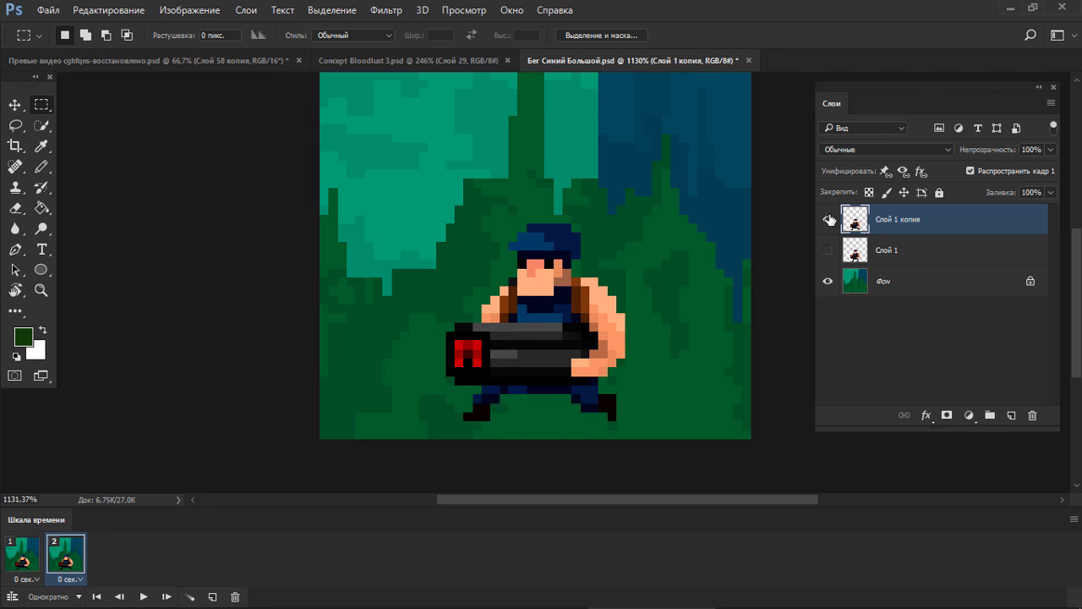
double_click(892, 219)
text(Стартовый и Финальный)
key(Return)
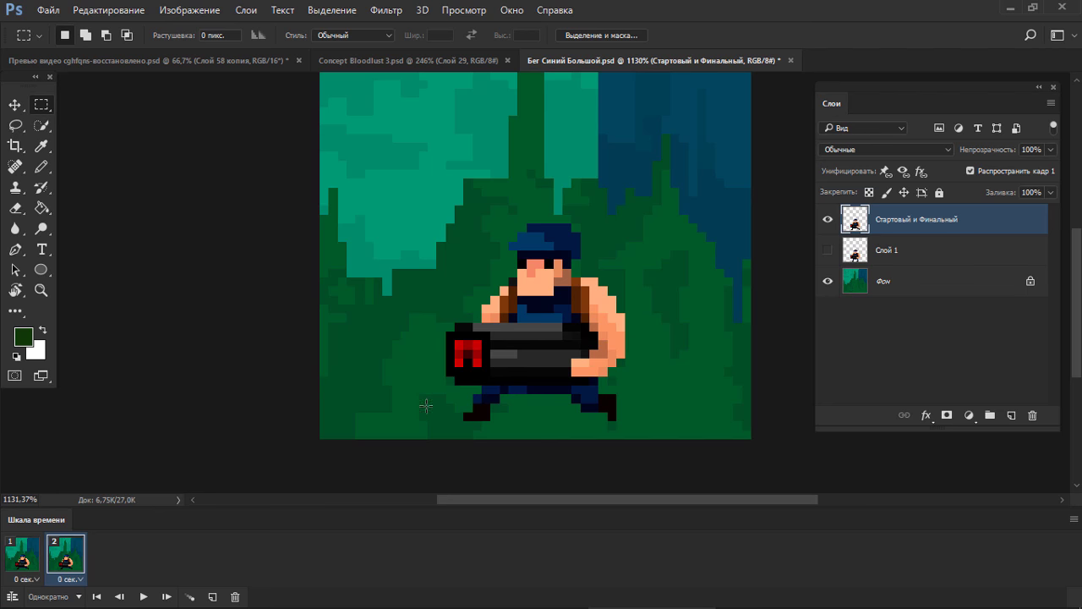
Insert another frame after frame 1 and duplicate Стартовый и Финальный as a layer named Приземление
click(22, 555)
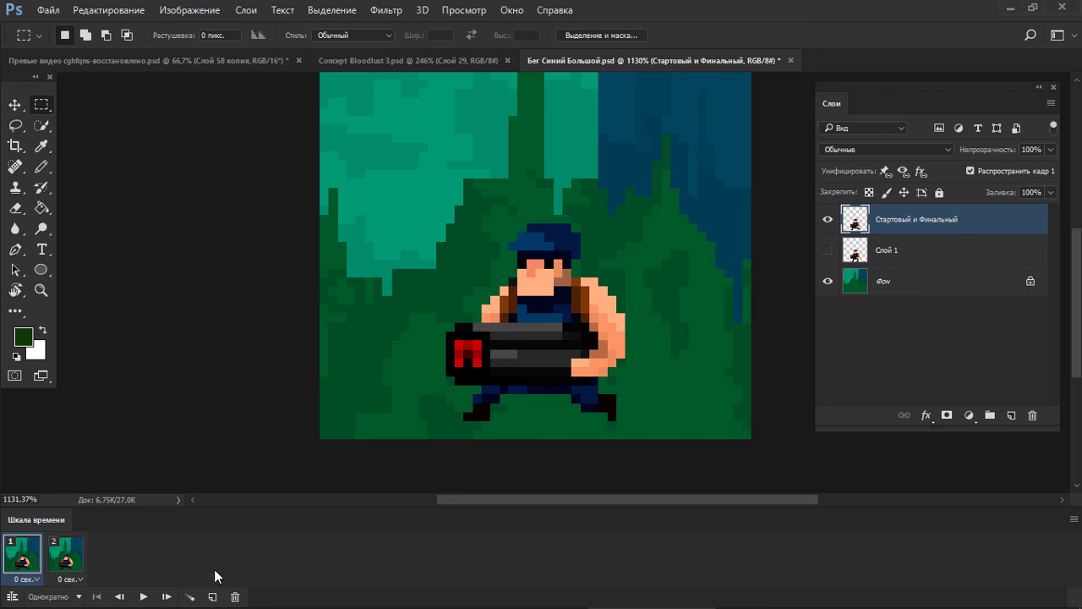
click(213, 597)
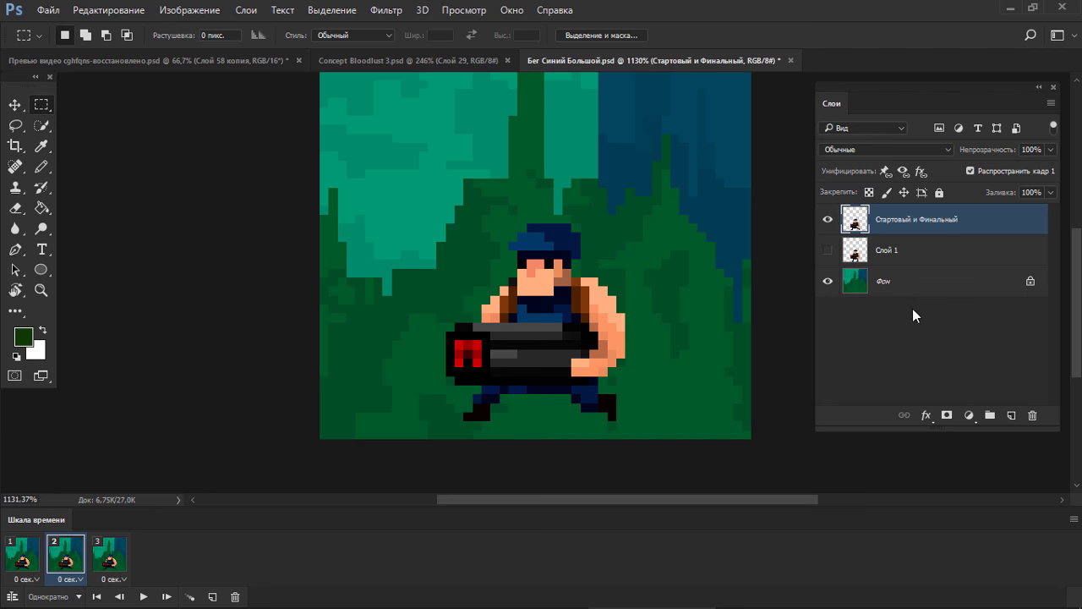
key(ctrl+j)
double_click(926, 222)
key(BackSpace)
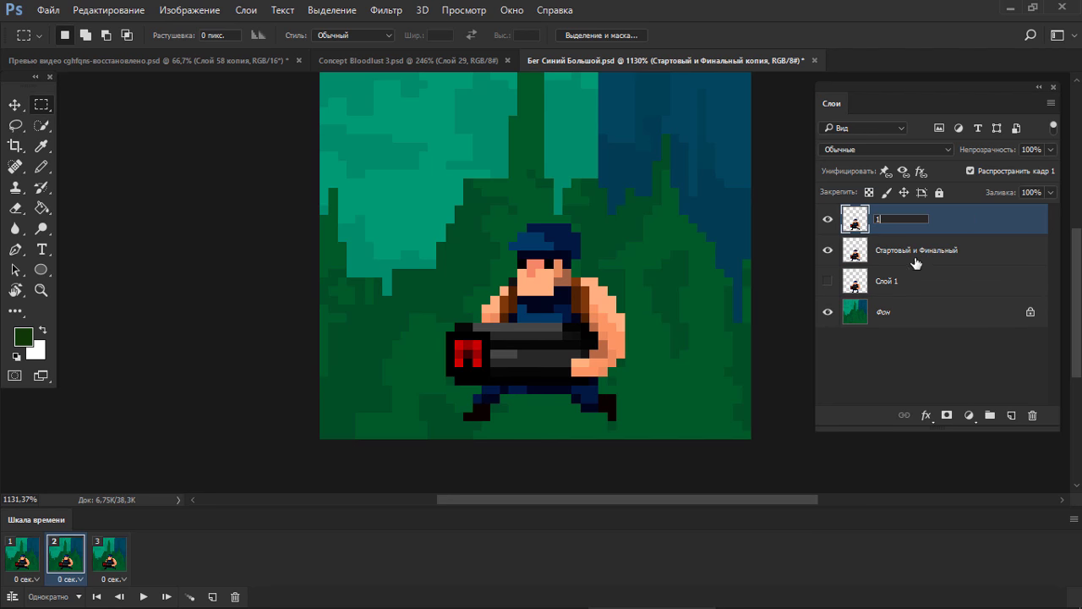
text(1)
key(Return)
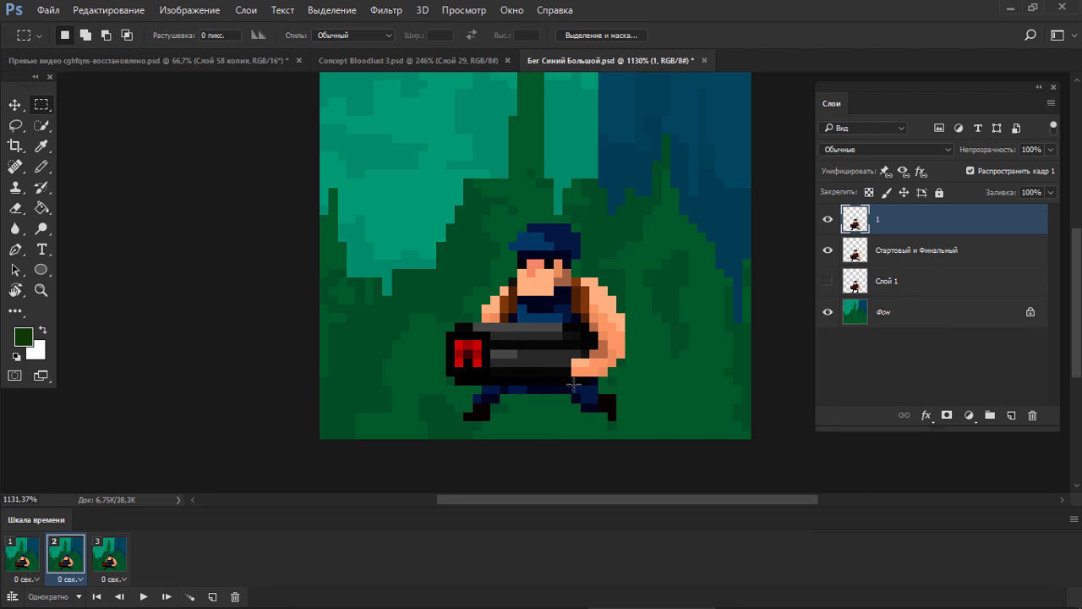
double_click(881, 220)
key(Return)
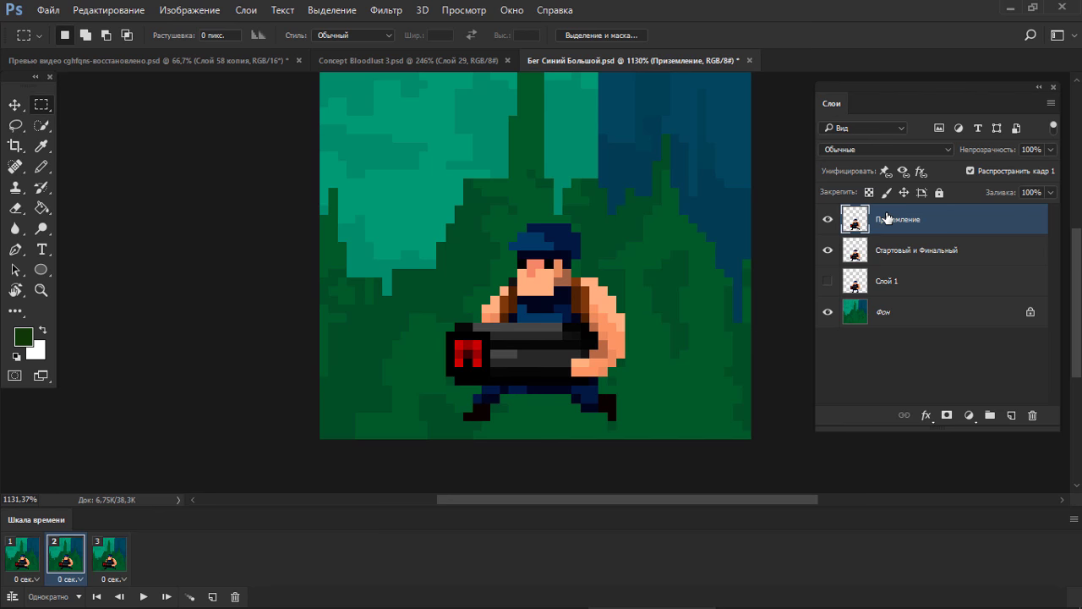
In frame 1, nudge the Стартовый и Финальный layer up by one pixel
click(35, 562)
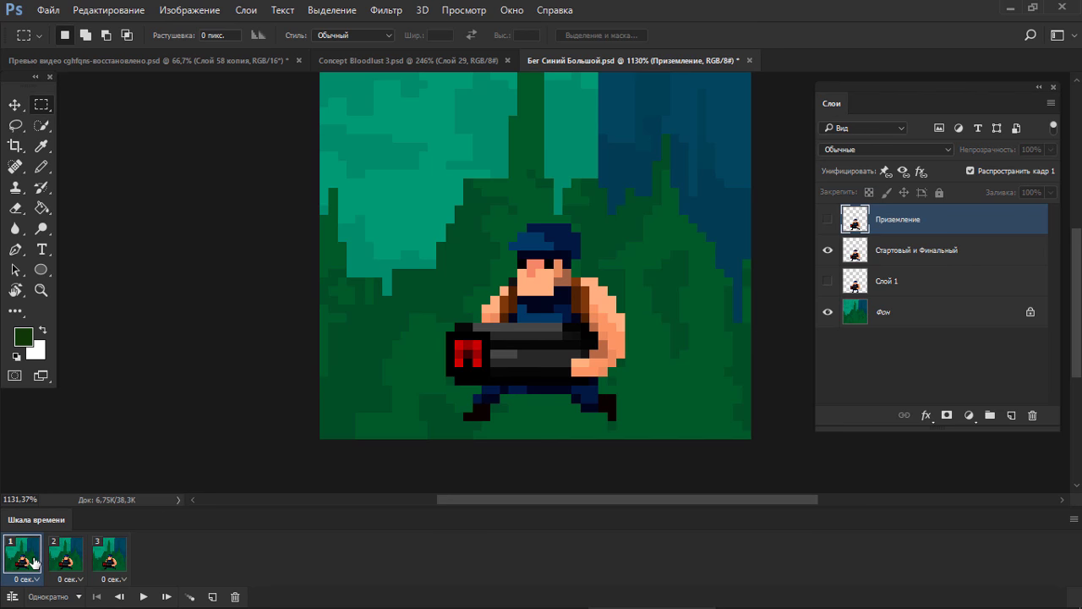
click(907, 250)
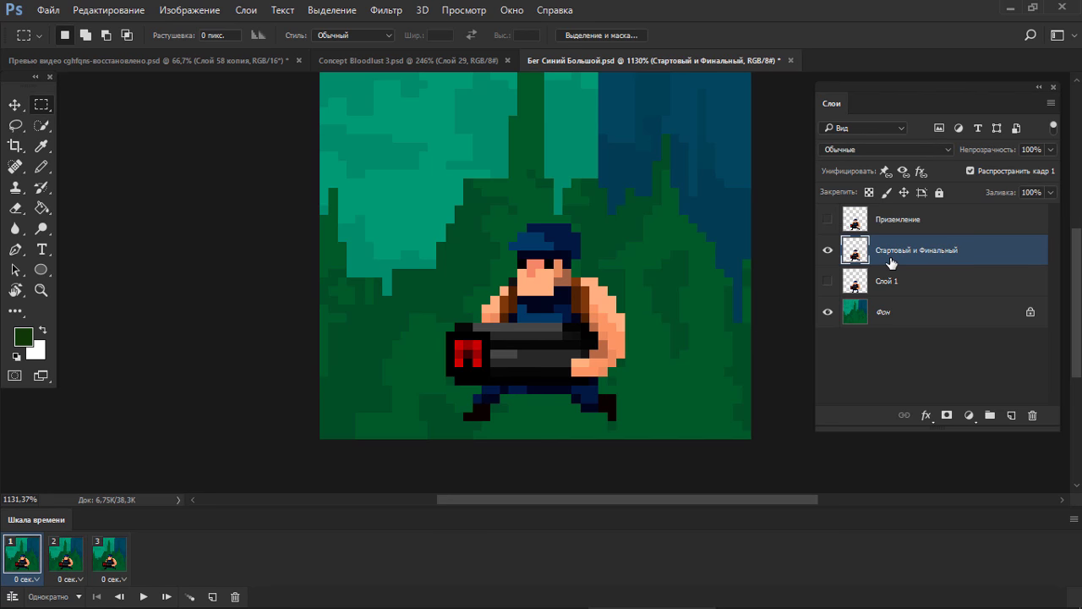
key(v)
key(Up)
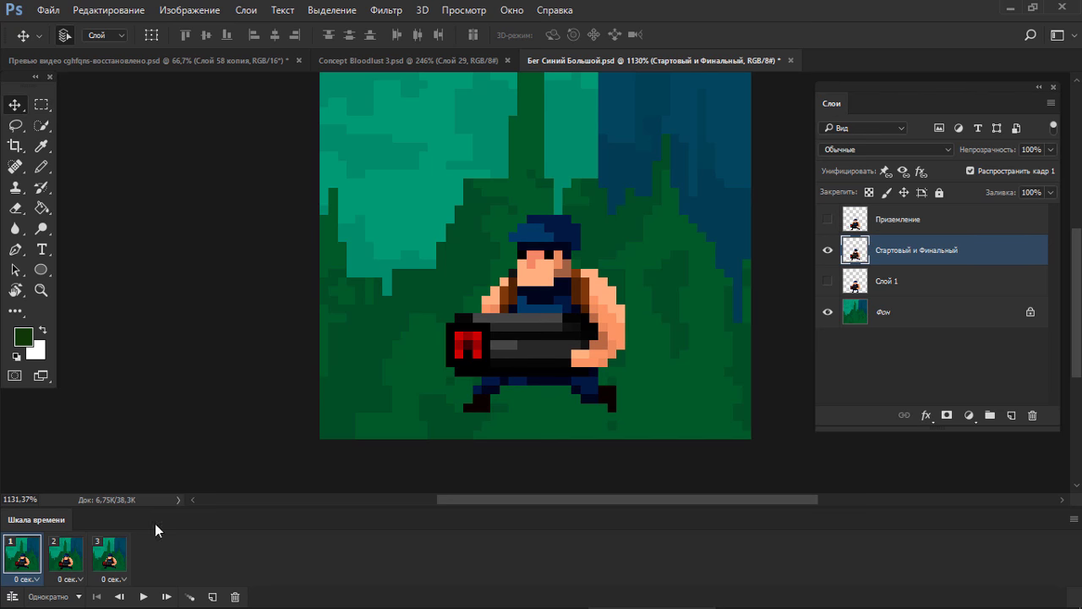
In frame 2, hide the Стартовый и Финальный layer and make Приземление the active layer
click(67, 558)
click(828, 250)
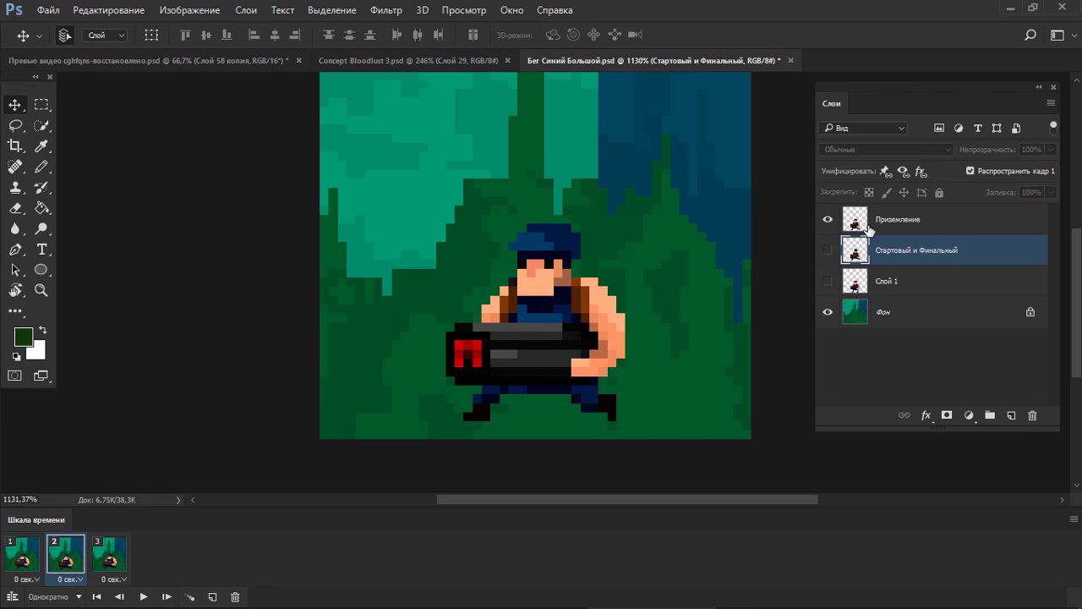
click(870, 226)
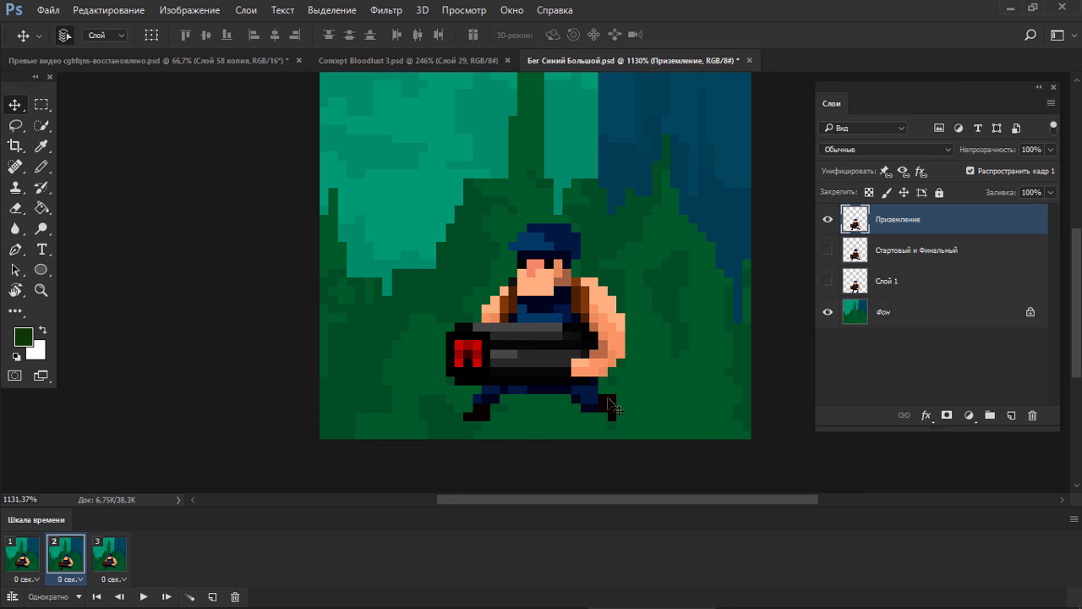
On the Приземление layer, transform the soldier's rear leg and move it inward under the body
key(m)
drag(632, 388, 603, 463)
key(ctrl+t)
key(Return)
mouse_move(583, 415)
mouse_down()
mouse_move(564, 415)
mouse_move(547, 437)
mouse_move(556, 423)
mouse_up()
key(ctrl+d)
Retouch the rear leg's pixels with the Eraser and the Pencil, using colours sampled from the trousers
click(563, 407)
key(e)
key(b)
alt+click(569, 412)
click(576, 389)
alt+click(559, 409)
On the Приземление layer, move the soldier's front leg inward under the body and retouch both legs with the Eraser and Pencil
key(m)
mouse_move(500, 395)
mouse_down()
mouse_move(446, 437)
mouse_move(519, 428)
mouse_up()
key(ctrl+d)
key(e)
key(b)
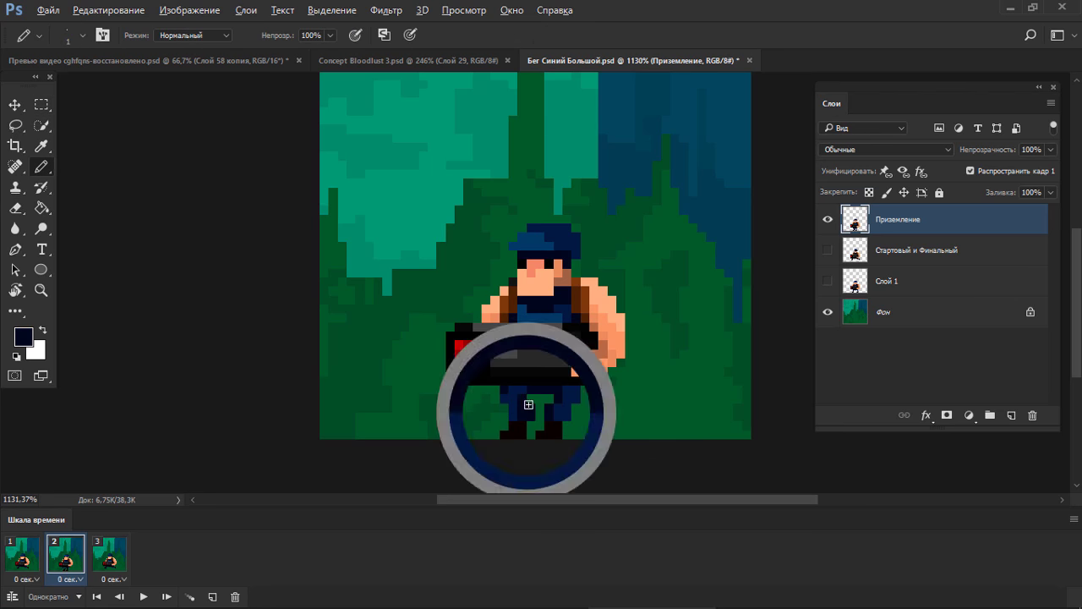
key(e)
key(b)
key(e)
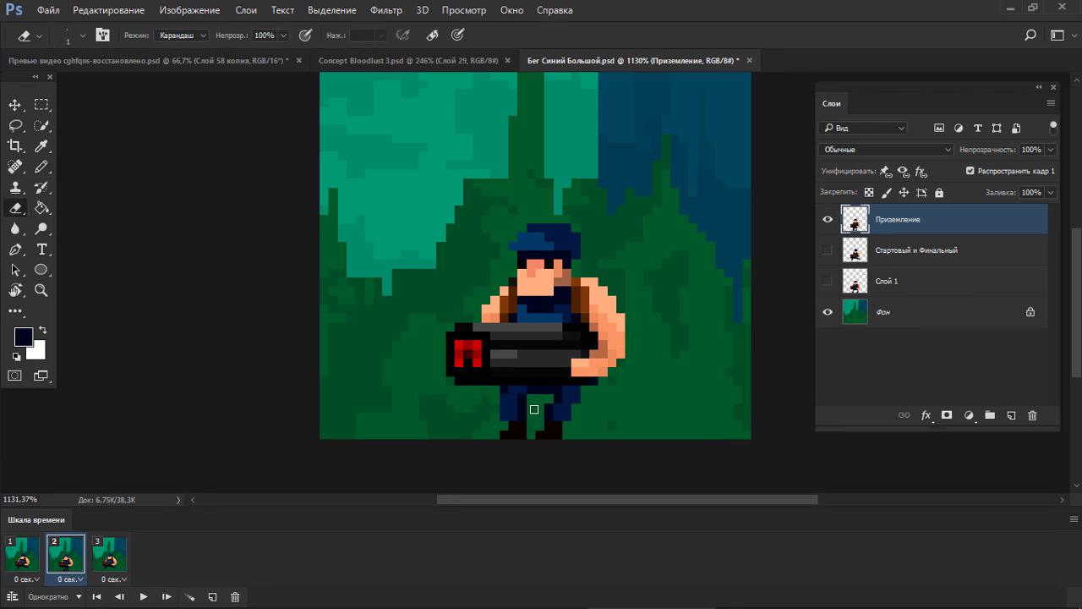
key(b)
alt+click(533, 409)
key(e)
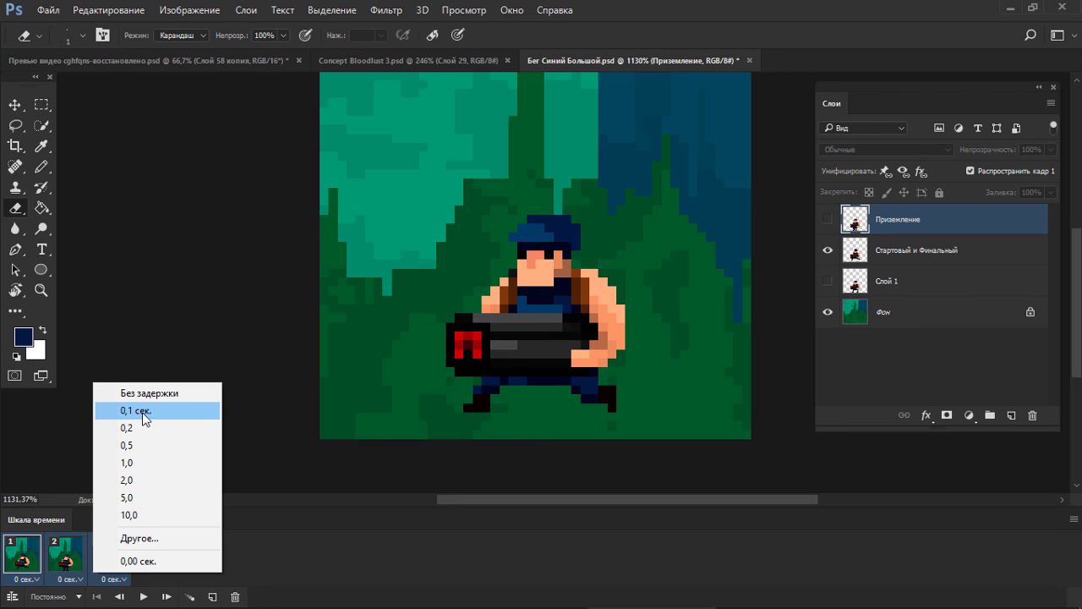
Set the delay of all three frames to 0.1 s, play the animation, and check its looping option
click(145, 413)
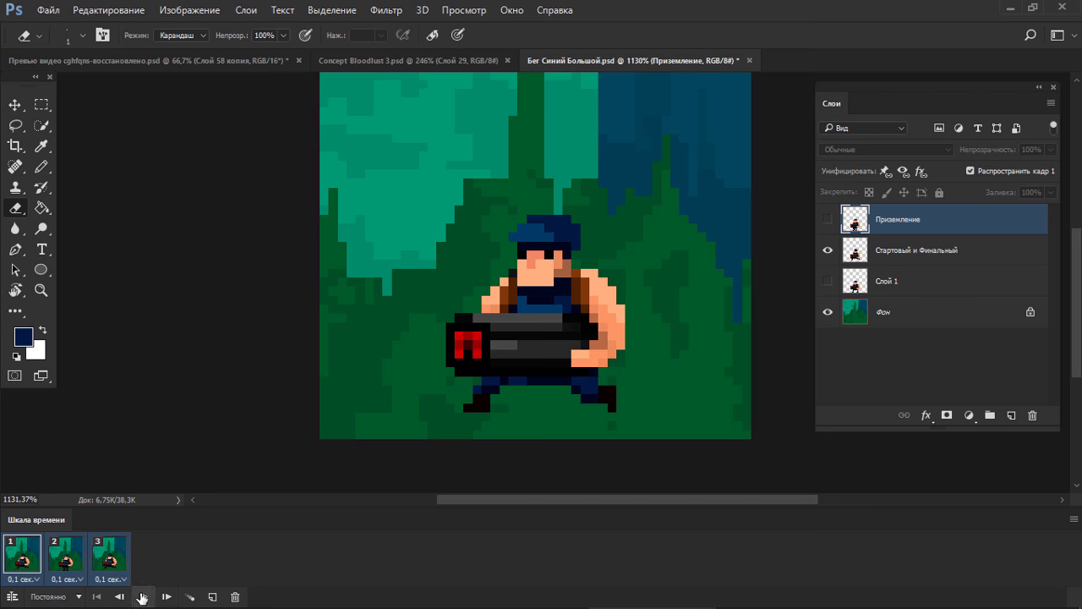
click(146, 596)
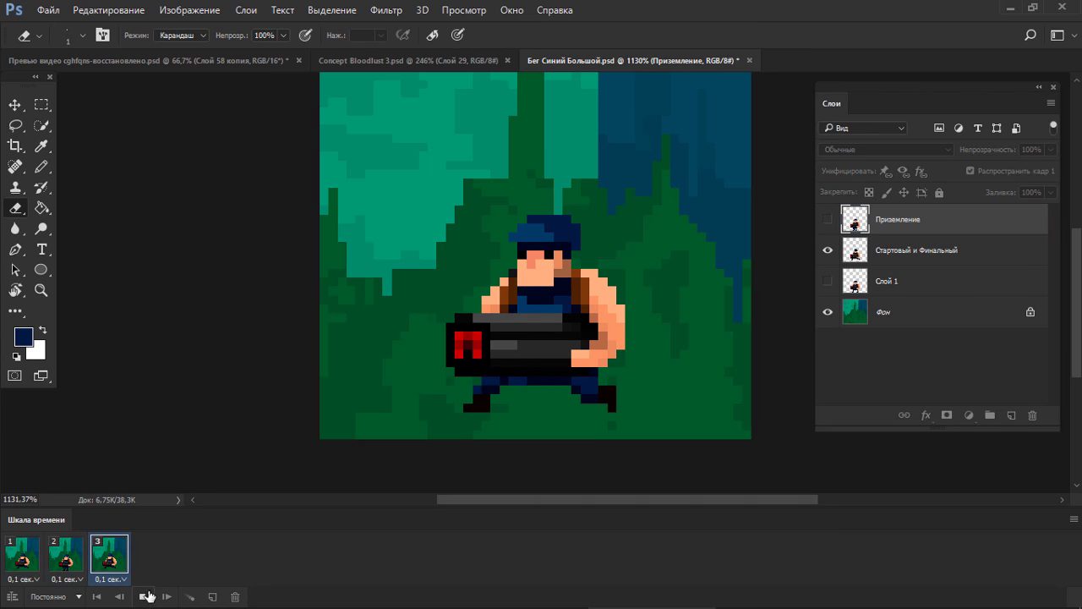
click(145, 596)
click(68, 596)
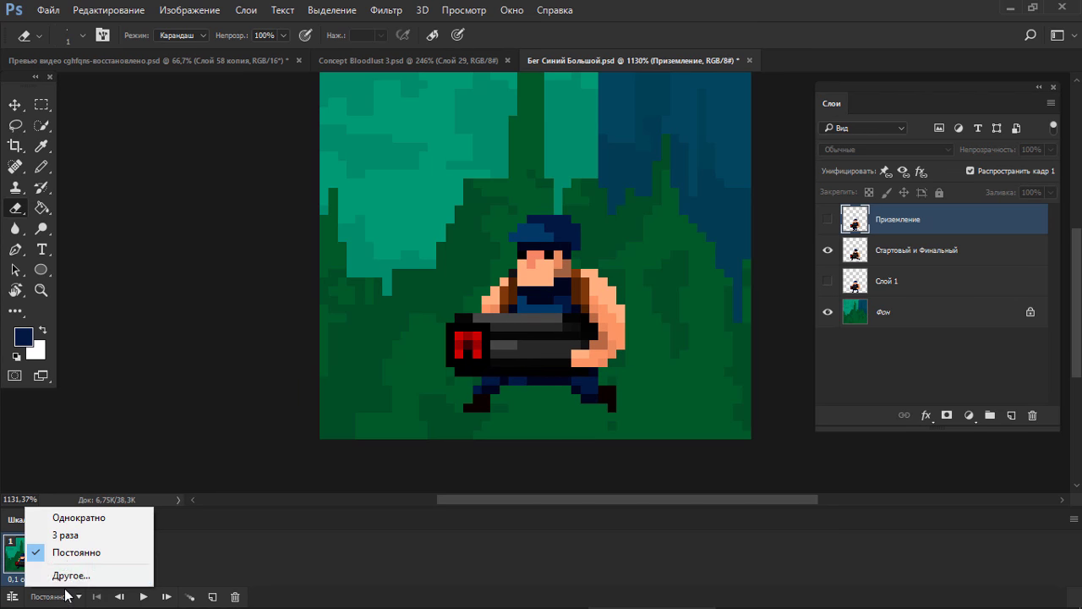
click(218, 560)
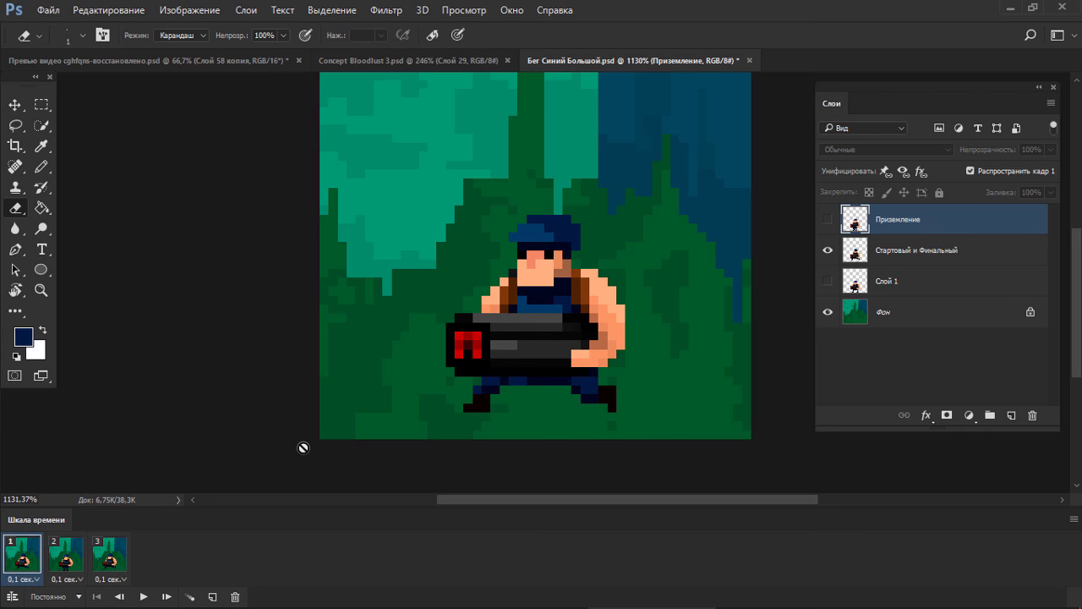
Step through the three frames to compare their poses and layer visibility, and play the animation again
click(68, 559)
click(23, 562)
click(63, 563)
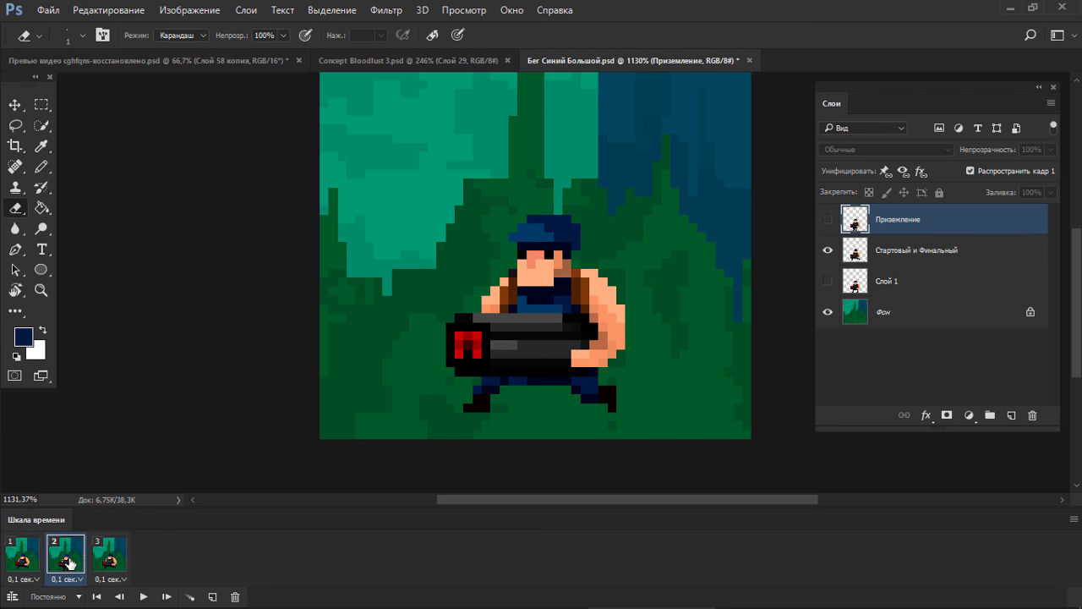
click(109, 562)
click(66, 560)
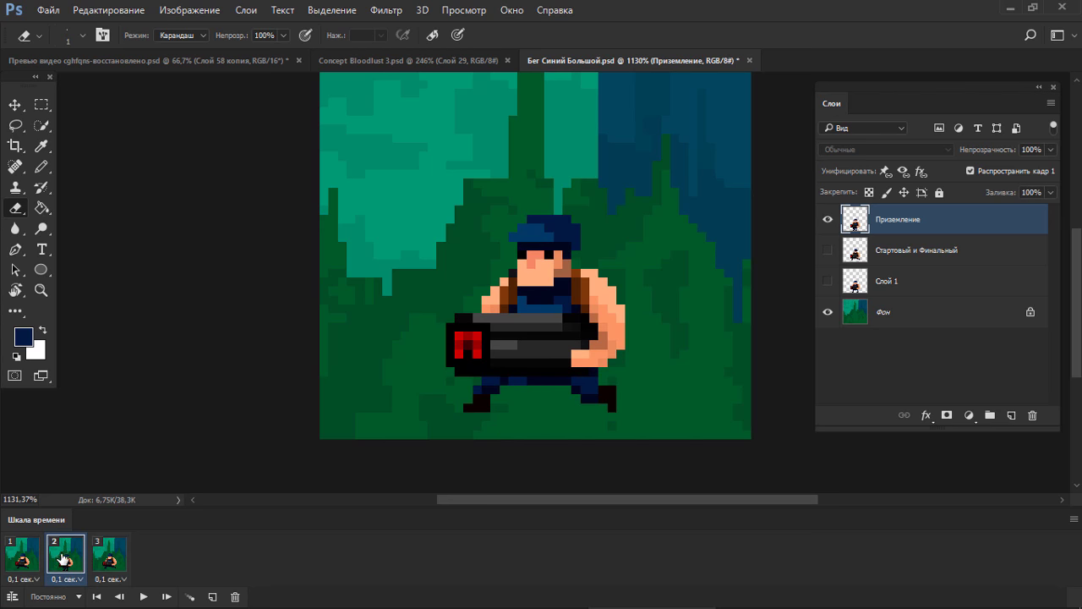
click(142, 596)
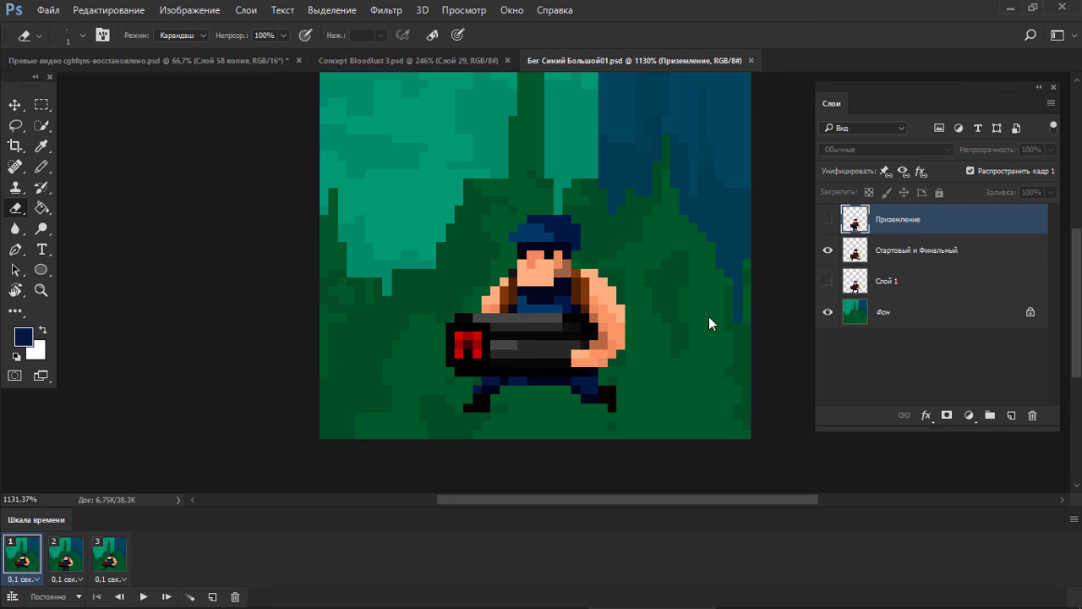
Add a new frame after frame 1 and duplicate the Стартовый и Финальный layer for it
click(68, 561)
click(37, 562)
click(213, 596)
click(890, 267)
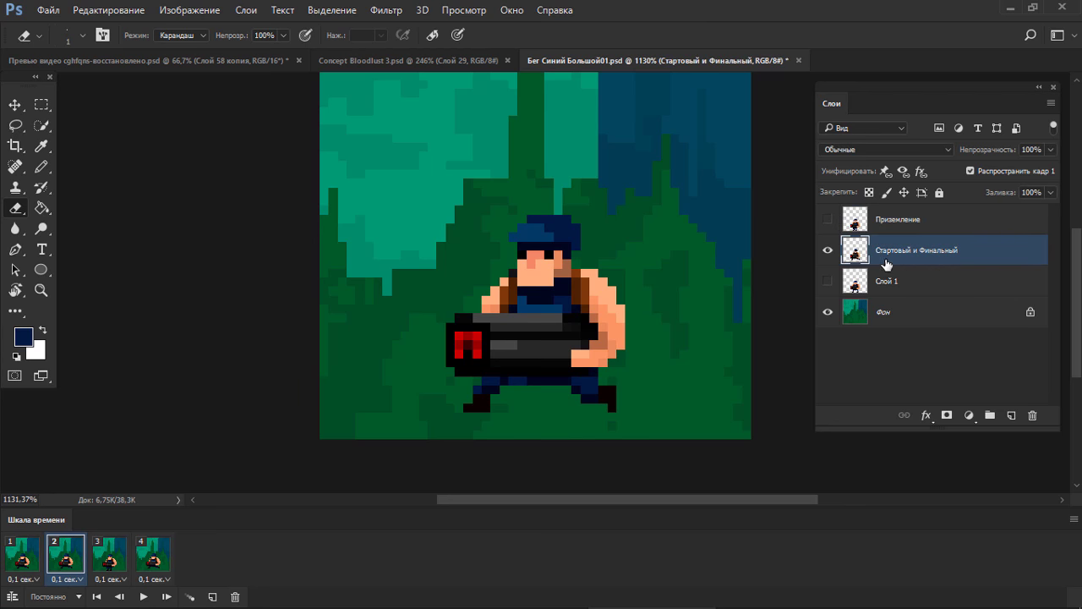
key(ctrl+j)
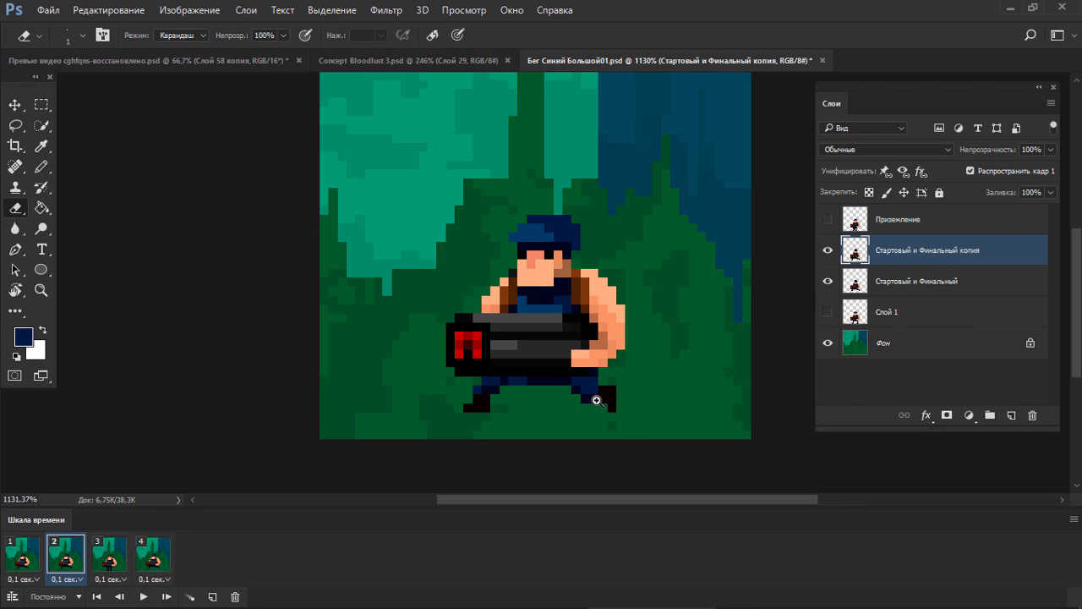
In frame 2, hide the Стартовый и Финальный layer and, on its copy, shift the legs inward and repaint the trouser pixels
mouse_move(596, 400)
mouse_down()
mouse_move(625, 394)
mouse_move(580, 411)
mouse_up()
key(m)
key(ctrl+Down)
key(ctrl+Left)
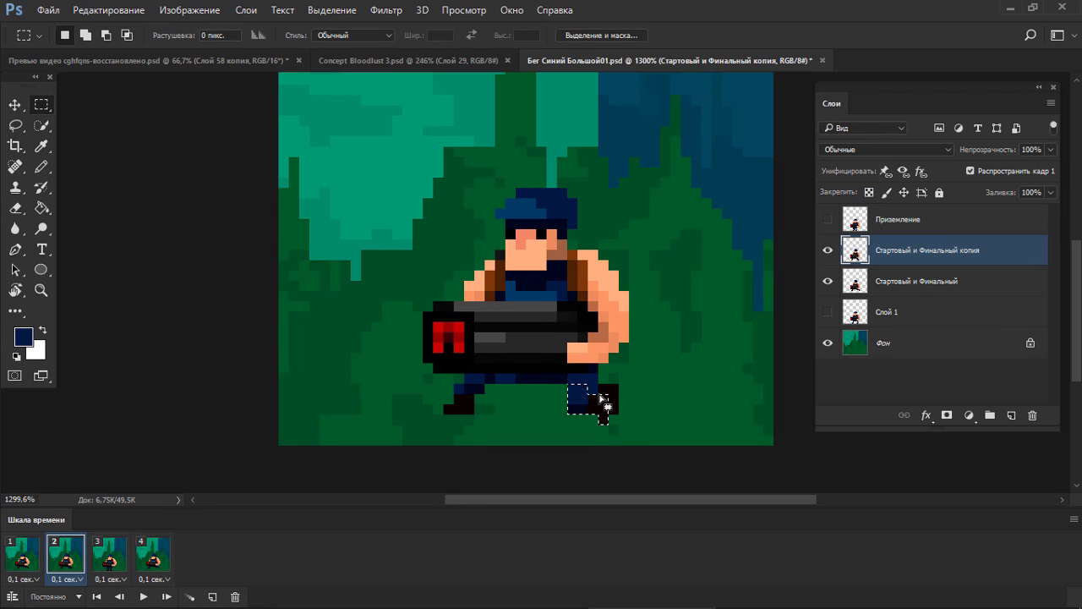
click(828, 281)
key(b)
click(575, 391)
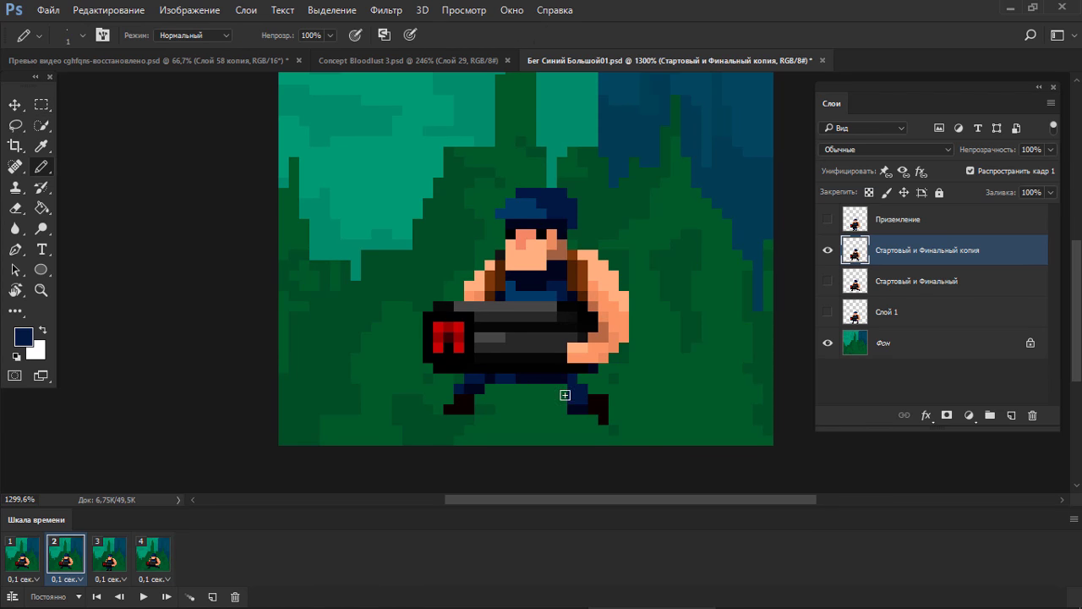
alt+click(561, 385)
click(103, 553)
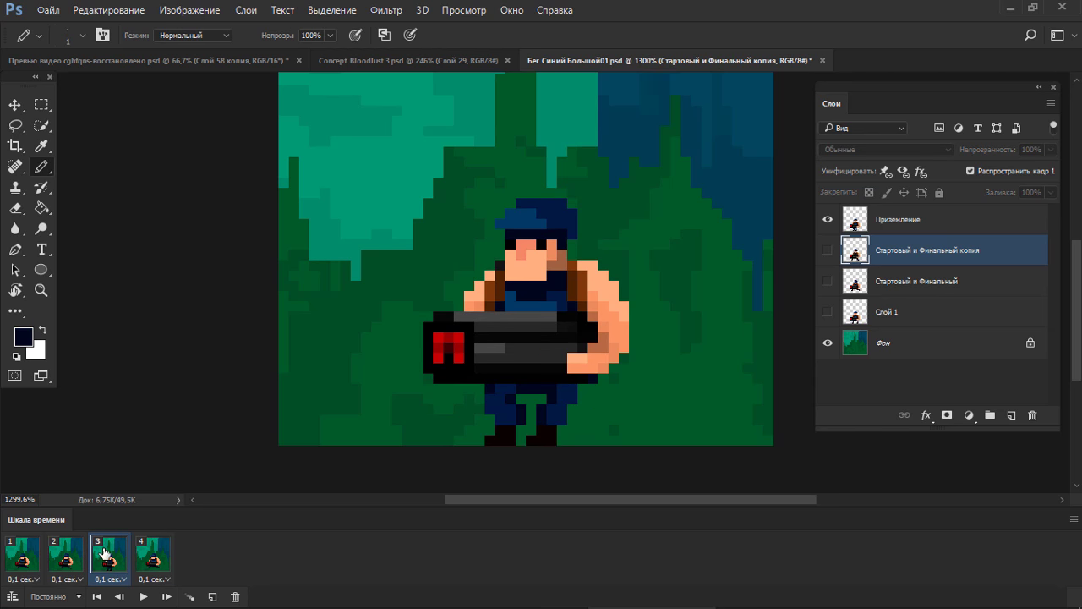
click(72, 557)
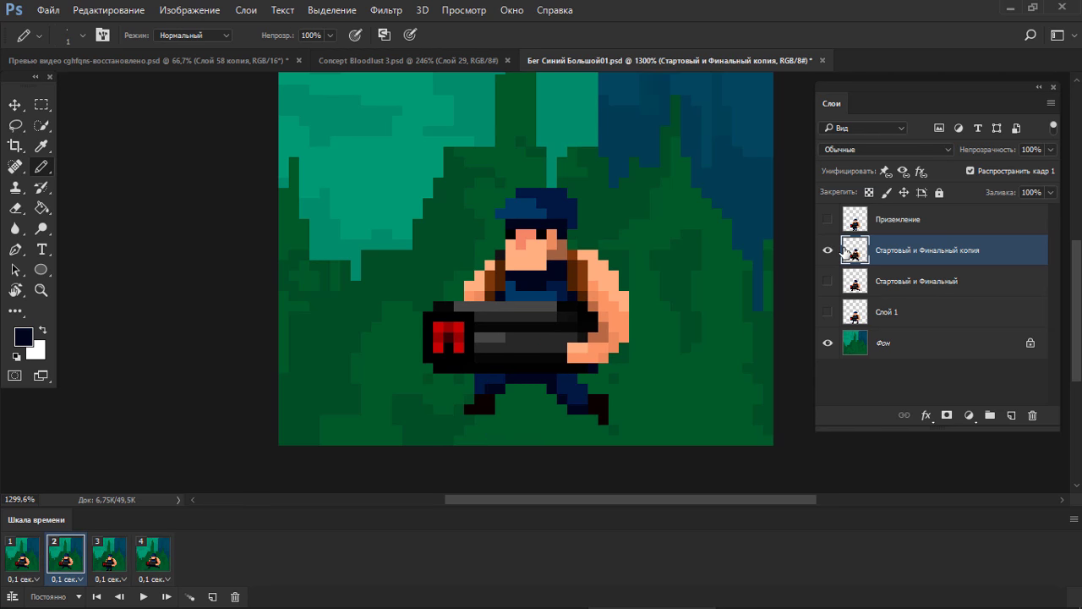
Try the Стартовый и Финальный копия layer one pixel lower in frame 2 and play the animation to judge the movement
key(v)
key(Down)
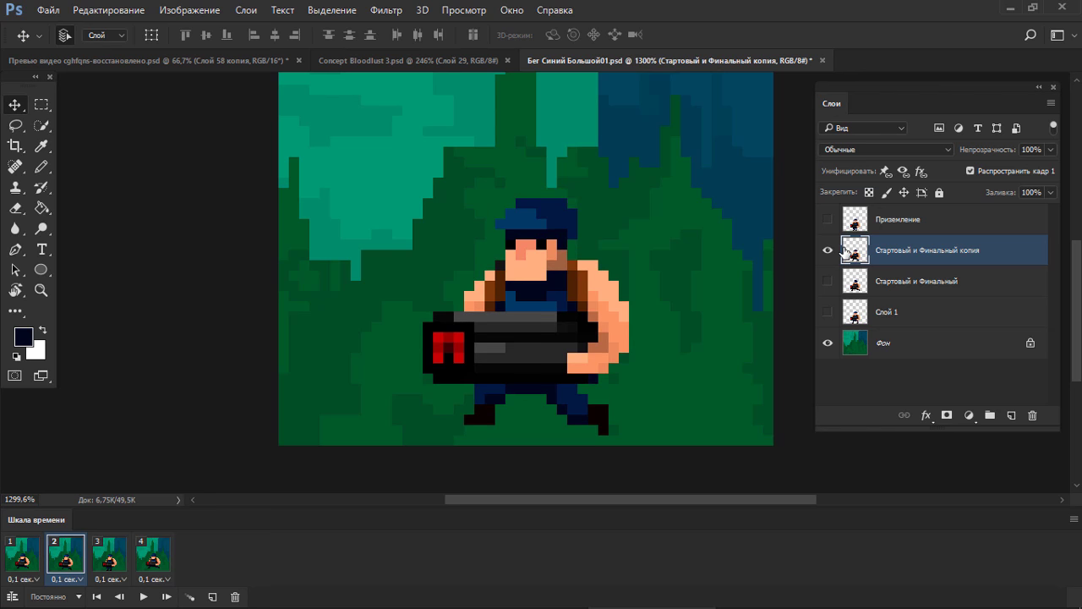
key(space)
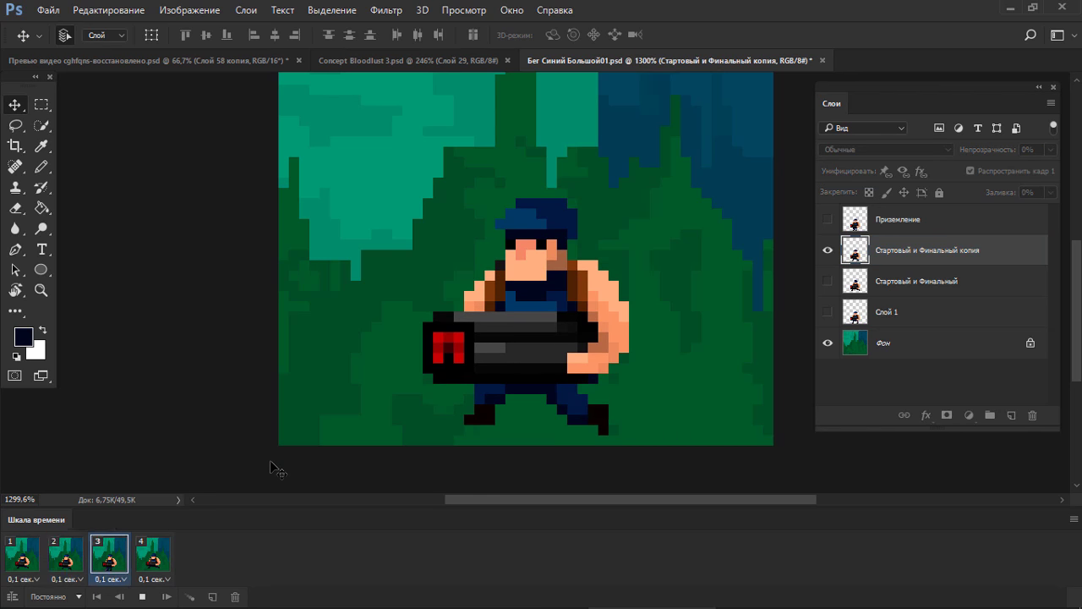
key(space)
click(32, 557)
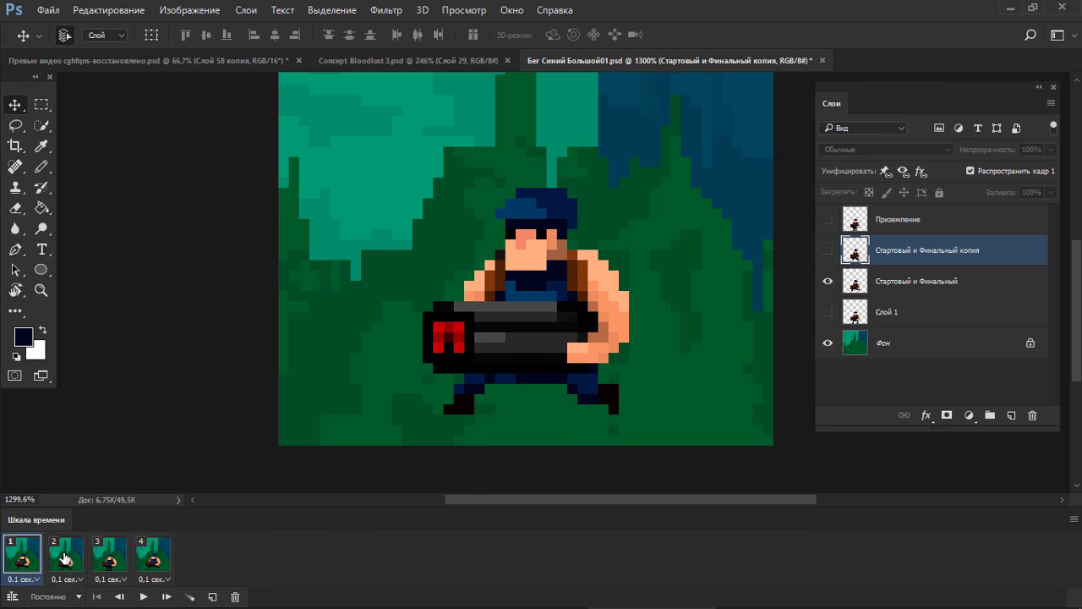
click(66, 558)
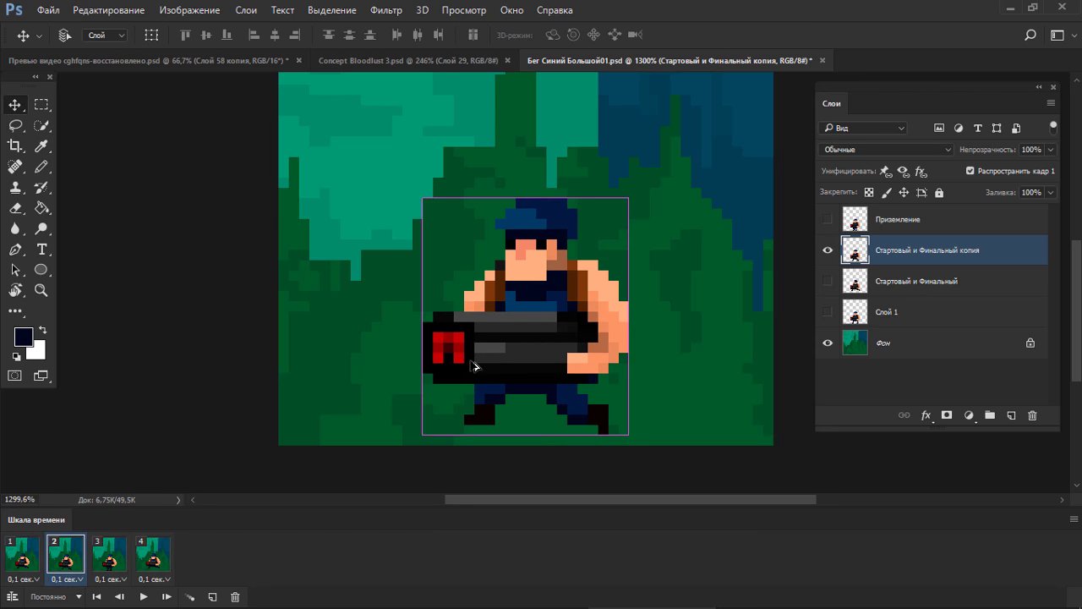
key(Up)
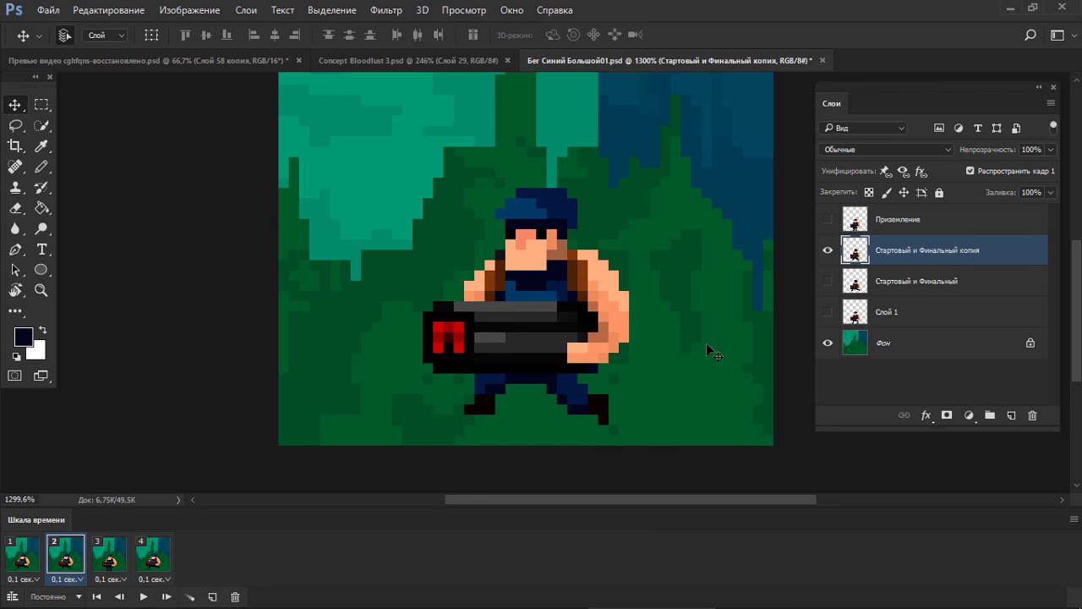
Duplicate the Стартовый и Финальный копия layer and add a new frame after frame 2
key(ctrl+j)
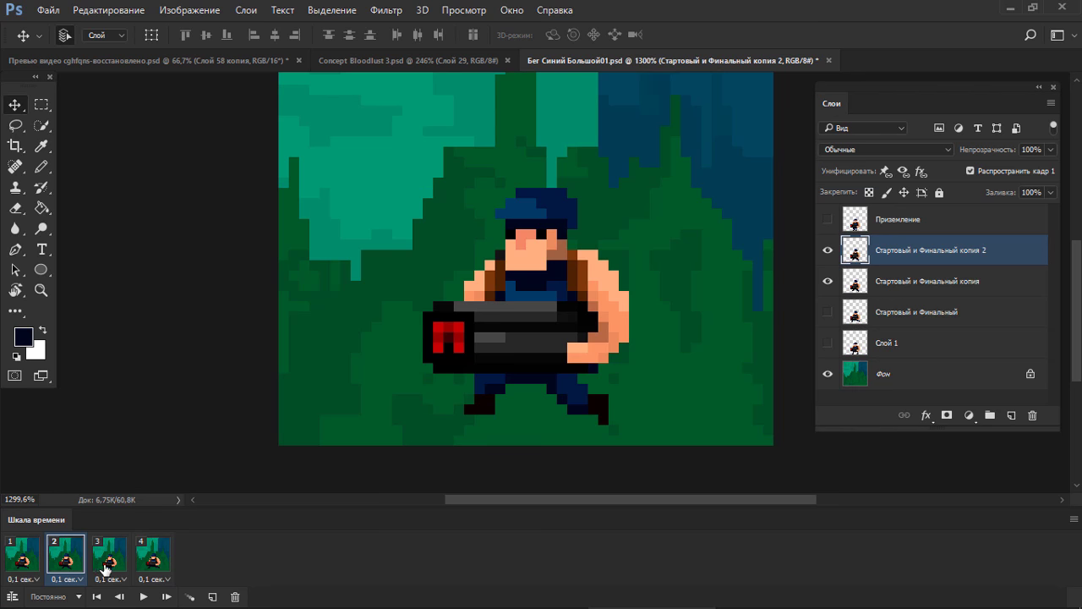
click(211, 596)
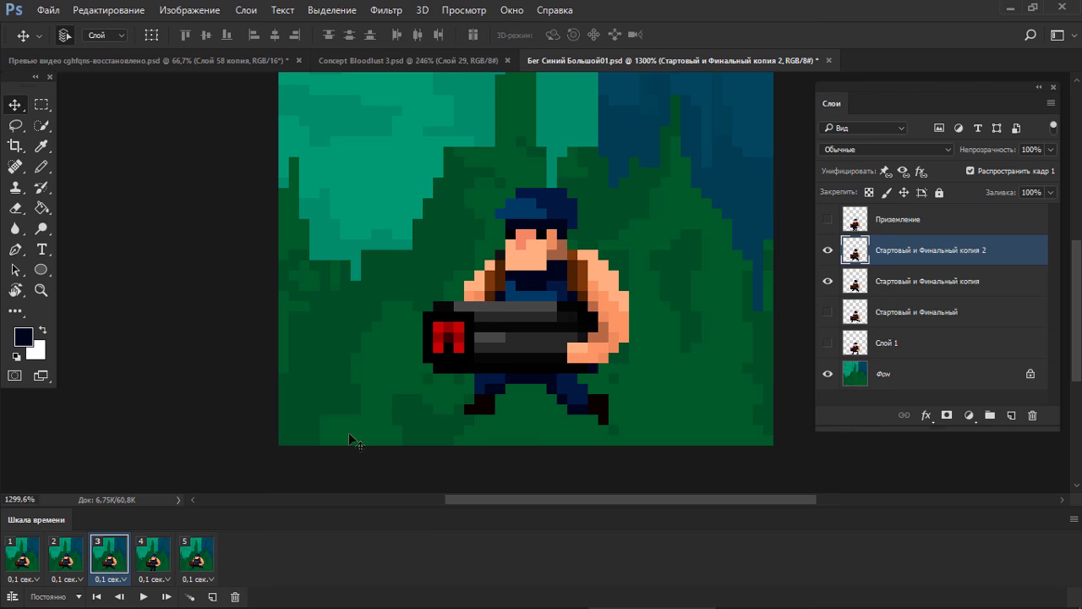
In frame 3, move the front leg inward and down, hide the Стартовый и Финальный копия layer, and redraw the thigh in trouser colours
key(m)
drag(464, 374, 496, 425)
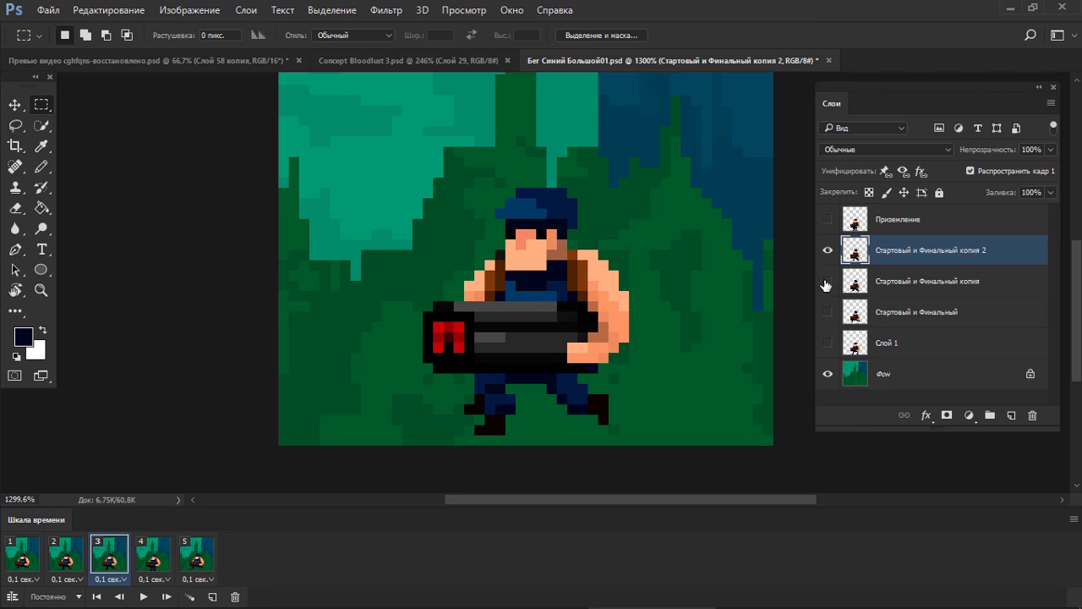
key(b)
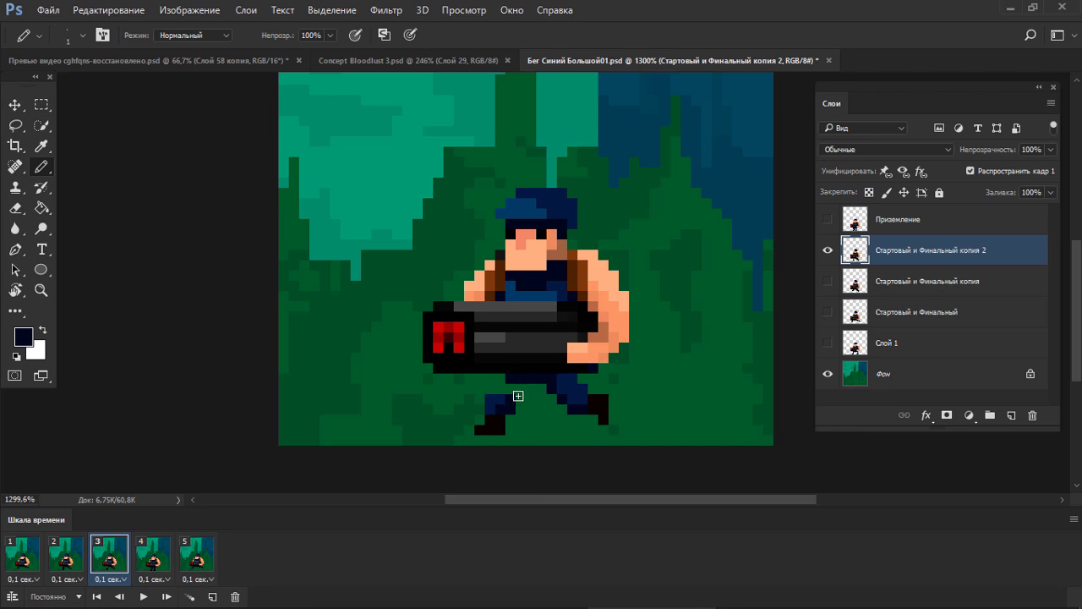
alt+click(509, 389)
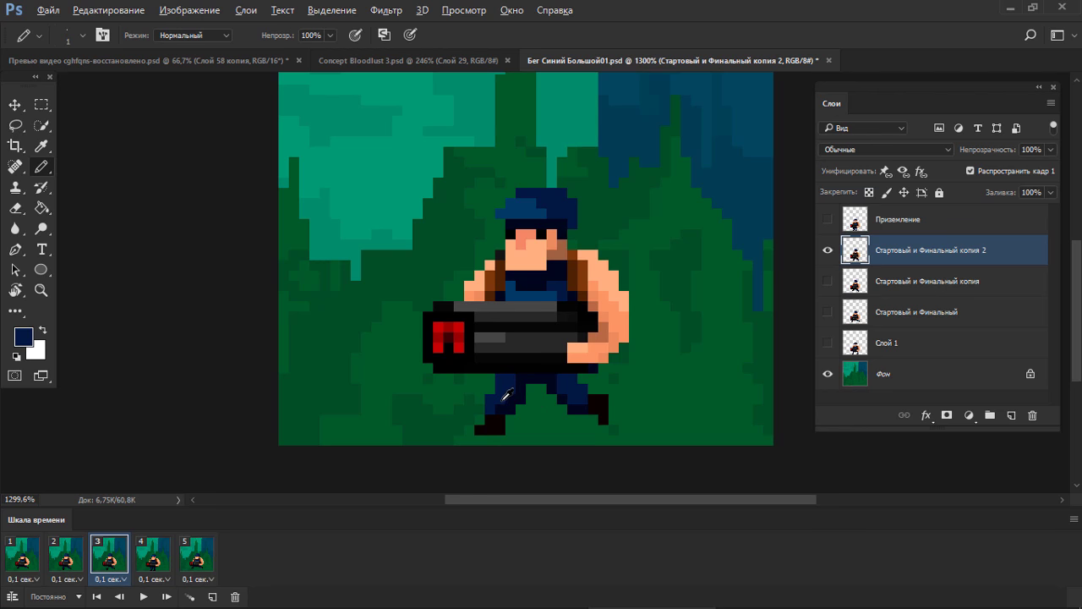
click(500, 409)
Move the rear boot inward and down in frame 3 and redraw the bent rear leg with the Pencil and Eraser
key(m)
drag(600, 409, 580, 419)
key(b)
key(e)
key(b)
alt+click(582, 421)
key(m)
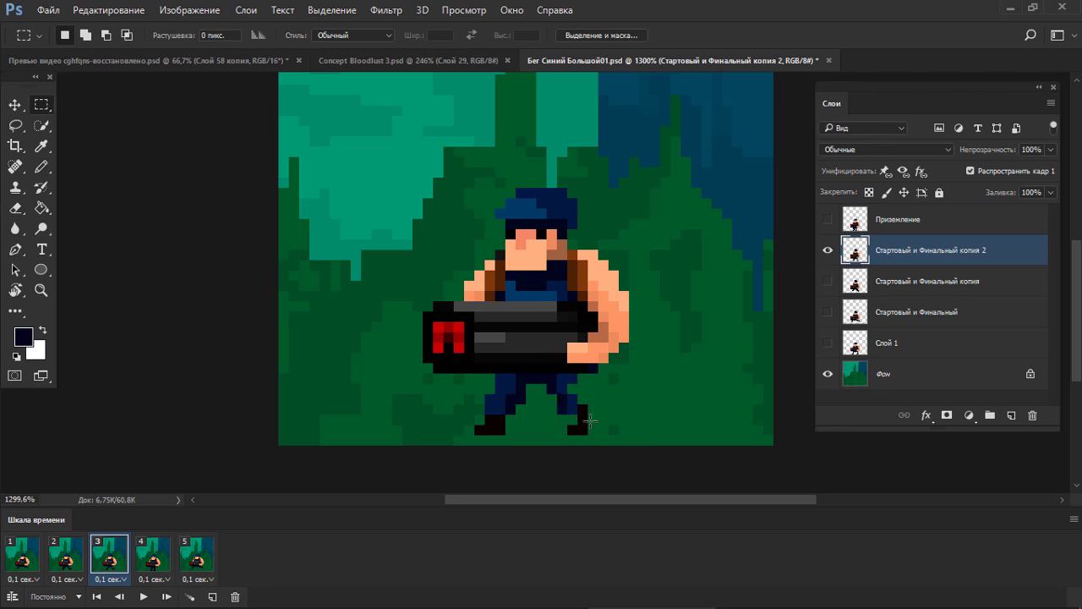
Shift the lower front leg further inward and down in frame 3 and redraw it straighter with sampled boot and trouser colours
drag(455, 406, 523, 442)
key(ctrl+Right)
key(e)
key(m)
mouse_move(466, 396)
mouse_down()
mouse_move(495, 430)
mouse_move(521, 413)
mouse_up()
key(b)
alt+click(501, 423)
key(m)
key(b)
alt+click(501, 399)
In frame 2, lower the front leg by one pixel on the Стартовый и Финальный копия layer and repaint the gap at the hip
click(68, 558)
click(927, 281)
key(m)
drag(457, 385, 511, 429)
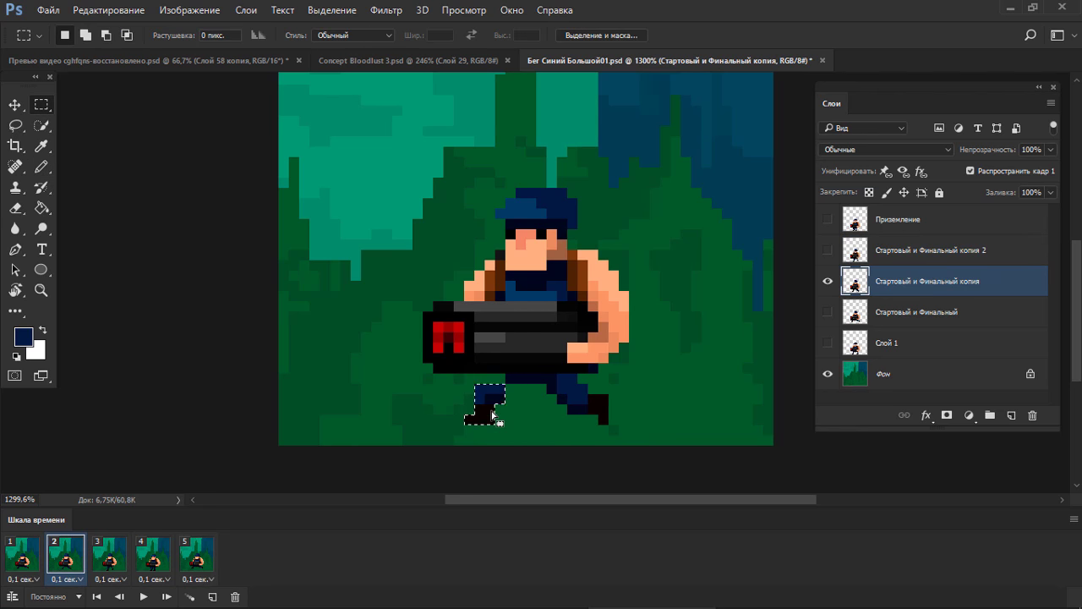
key(ctrl+d)
key(b)
click(500, 380)
alt+click(502, 398)
alt+click(560, 384)
In frame 3, repaint the rear leg's thigh, knee and boot with the Pencil, using colours sampled from the trousers and boot
click(118, 554)
alt+click(584, 410)
ctrl+click(585, 407)
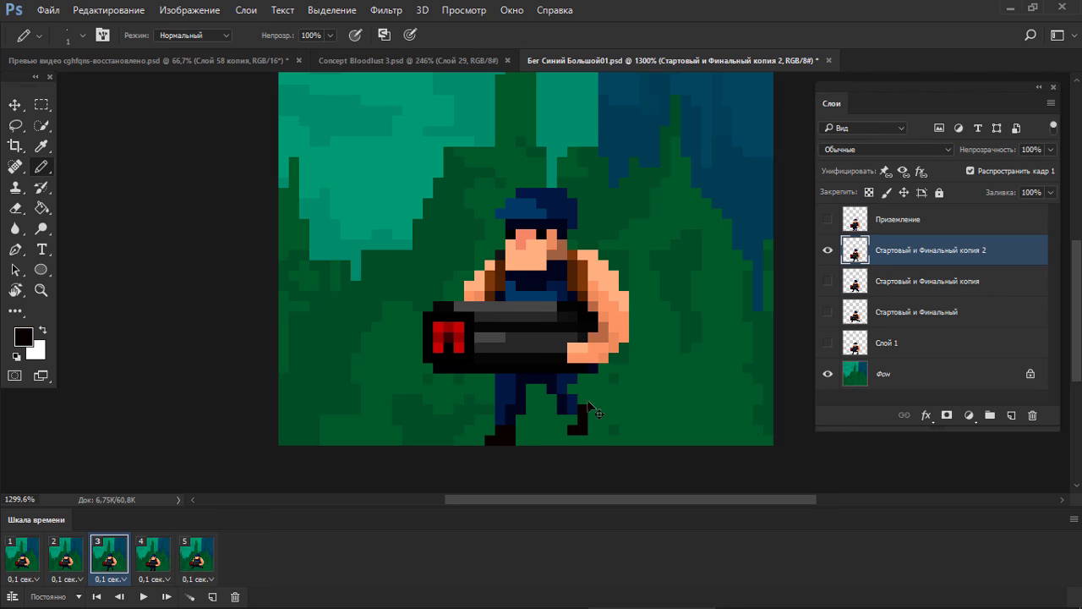
key(m)
key(b)
alt+click(572, 401)
alt+click(565, 401)
drag(583, 408, 582, 380)
alt+click(574, 401)
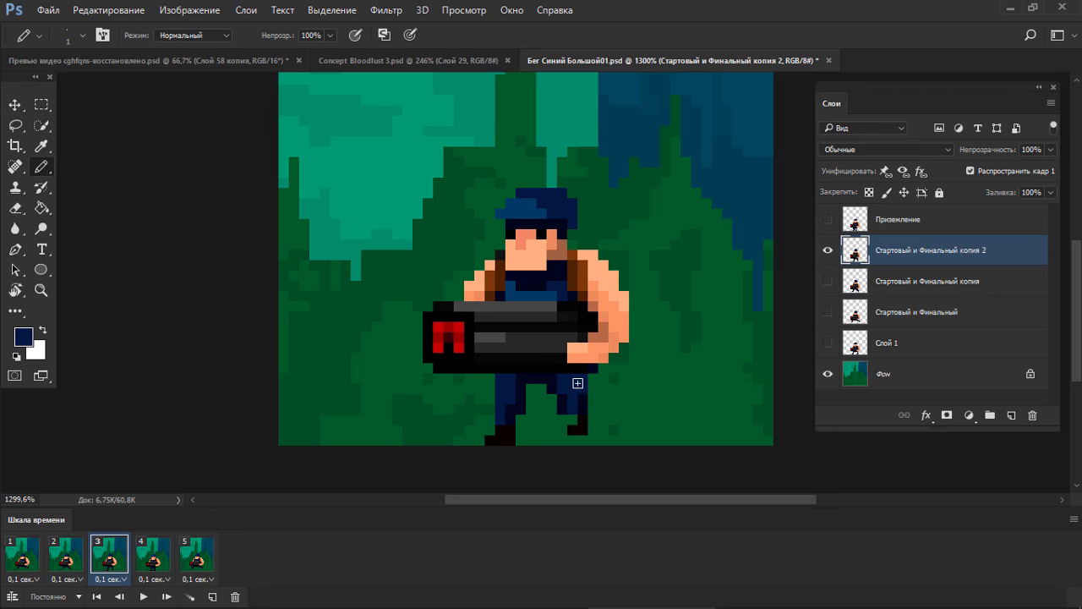
key(ctrl+z)
click(583, 409)
alt+click(582, 430)
drag(562, 429, 572, 420)
Select the soldier's upper body in frame 3 and move it down by one pixel
key(m)
drag(391, 166, 732, 394)
key(ctrl+Down)
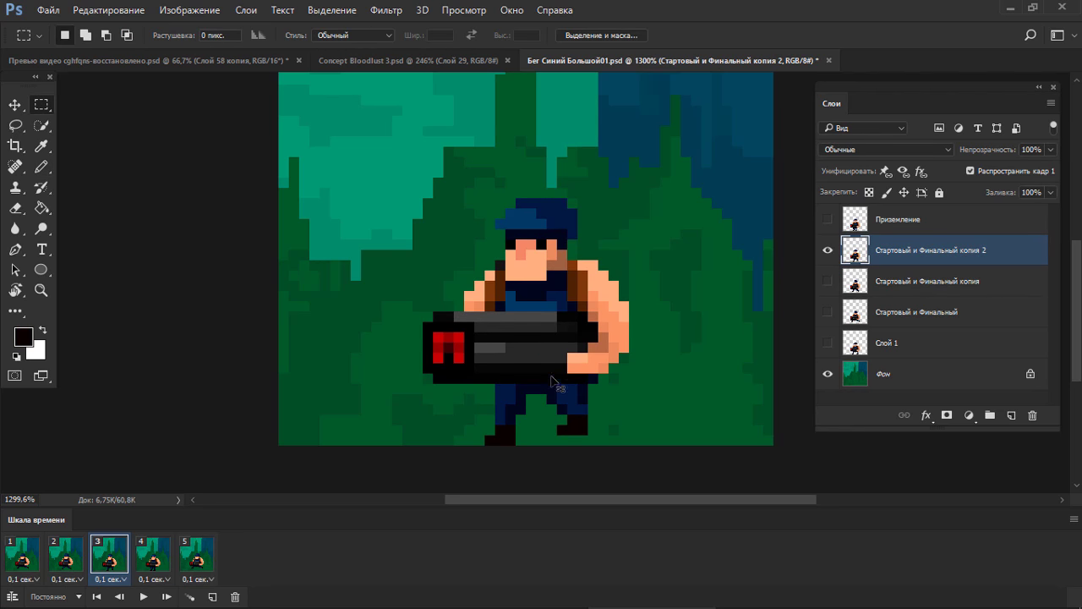
Try the rear leg one pixel further back in frame 3, retouch its knee, compare with frame 2, and shift the leg back
drag(547, 385, 588, 443)
key(ctrl+Right)
key(b)
alt+click(565, 405)
click(58, 565)
click(108, 563)
key(m)
drag(608, 385, 547, 444)
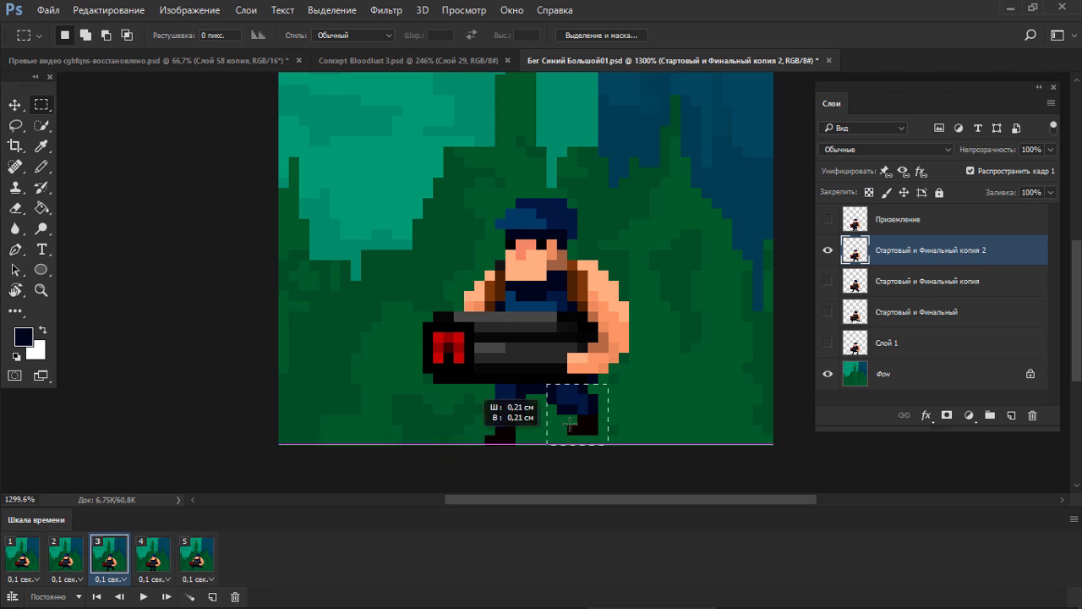
key(ctrl+Left)
Compare frames 3 and 4, and shift the front leg on the Приземление layer inward by one pixel
click(148, 558)
click(105, 557)
click(151, 557)
drag(526, 385, 454, 445)
click(114, 557)
click(155, 556)
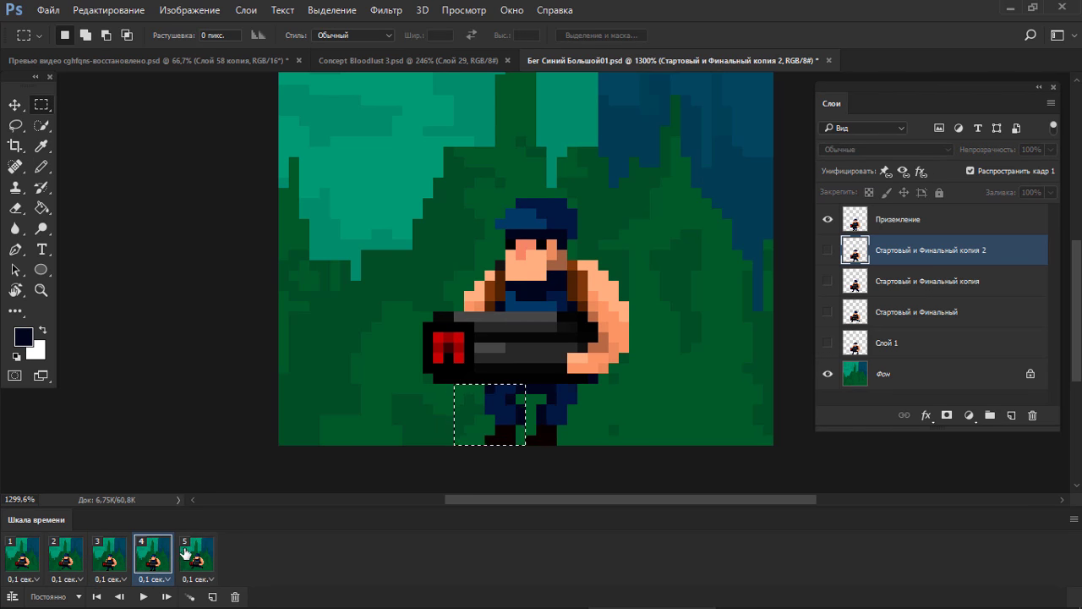
click(893, 224)
key(ctrl+Right)
In frame 4, move the upper body on the Приземление layer down by one pixel and compare it with the neighbouring frames
click(108, 558)
click(153, 560)
drag(372, 177, 721, 403)
key(ctrl+Down)
click(106, 555)
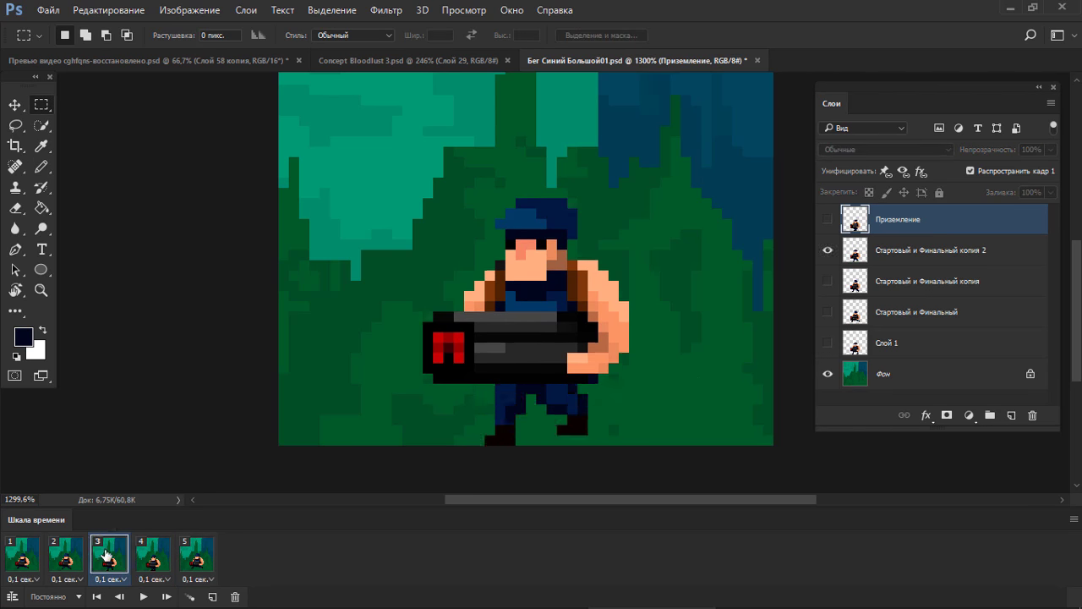
click(193, 558)
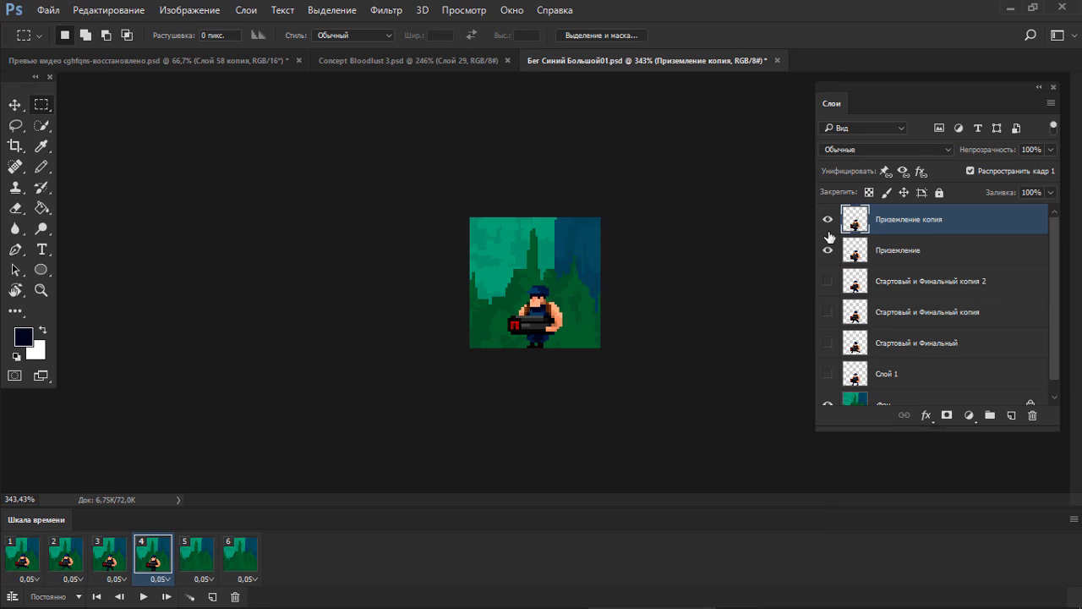
On the Приземление копия layer in frame 5, set one leg aside and reposition the other as the lifted front leg
scroll(529, 384, up, 5)
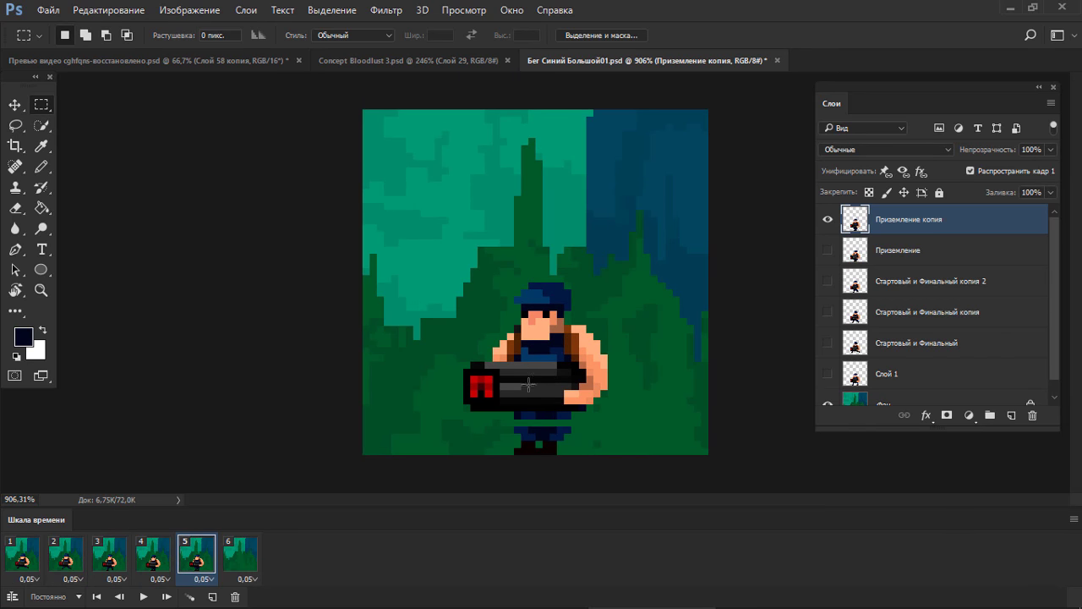
key(b)
click(154, 558)
click(196, 560)
scroll(580, 423, up, 5)
key(m)
drag(504, 406, 462, 481)
mouse_move(491, 440)
mouse_down()
mouse_move(292, 440)
mouse_move(575, 480)
mouse_up()
key(ctrl+d)
key(e)
key(b)
click(493, 435)
key(m)
drag(524, 414, 456, 471)
key(b)
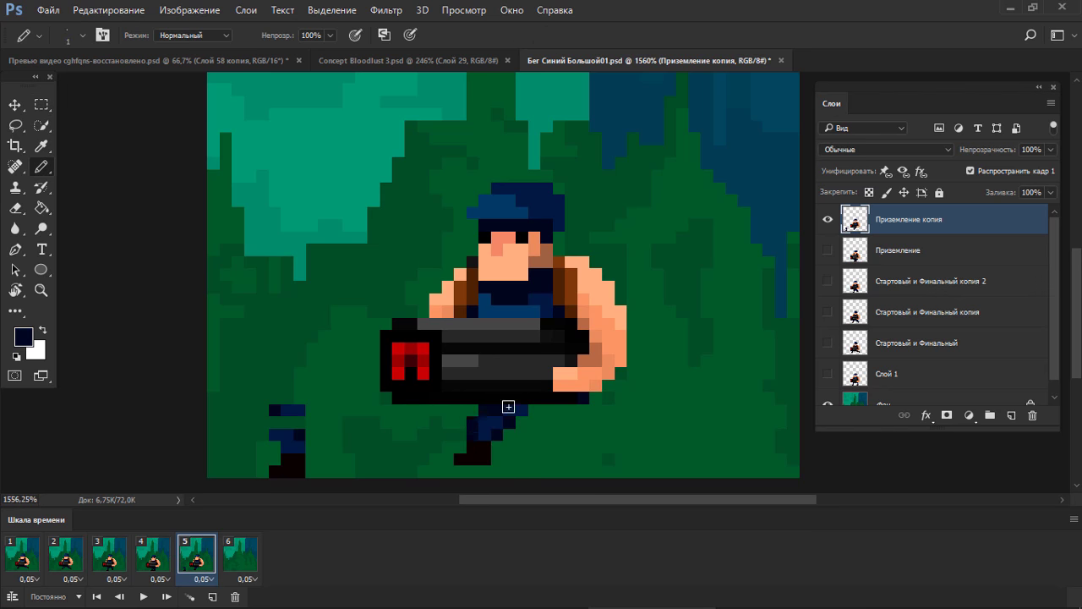
Paint the front leg's thigh and knee in frame 5 with the trouser blues sampled from the soldier
alt+click(497, 421)
mouse_move(498, 410)
mouse_down()
mouse_move(511, 412)
mouse_move(472, 413)
mouse_move(546, 411)
mouse_up()
alt+click(472, 422)
alt+click(485, 422)
alt+click(498, 434)
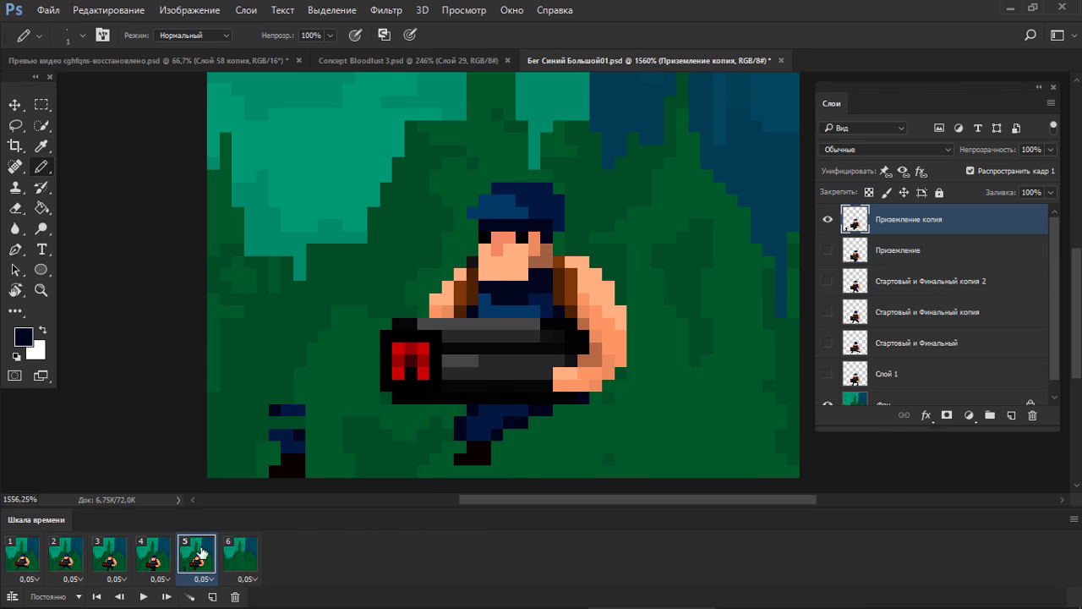
Move the set-aside leg back under the body as frame 5's rear leg, and compare the pose with frames 2 and 4
key(m)
drag(257, 399, 323, 478)
ctrl+drag(287, 441, 560, 442)
drag(592, 428, 531, 478)
ctrl+drag(562, 451, 536, 447)
key(ctrl+d)
key(b)
click(66, 556)
click(154, 555)
click(204, 556)
Duplicate the Приземление копия layer for frame 6, keeping the copy hidden in frame 5
click(237, 558)
key(ctrl+j)
click(828, 219)
click(200, 555)
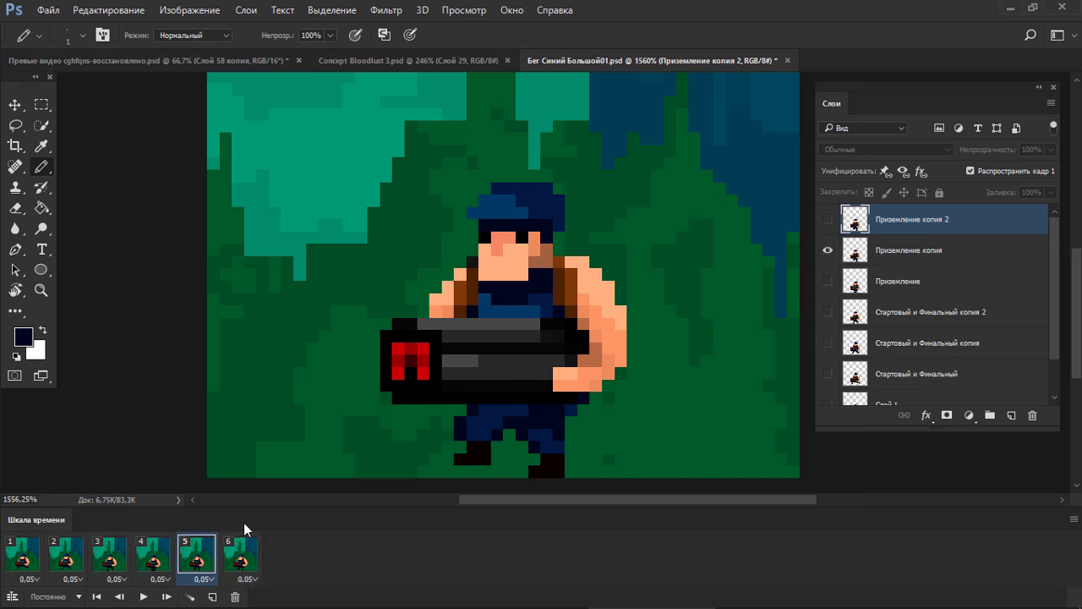
In frame 6, rotate and raise the rear leg so its foot kicks backward, and retouch the knee pixels
click(240, 555)
key(m)
key(ctrl+t)
mouse_move(518, 482)
mouse_down()
mouse_move(589, 440)
mouse_move(523, 401)
mouse_up()
mouse_move(554, 448)
mouse_down()
mouse_move(585, 417)
mouse_move(572, 446)
mouse_up()
key(Return)
alt+click(562, 429)
click(549, 426)
alt+click(547, 435)
key(e)
key(b)
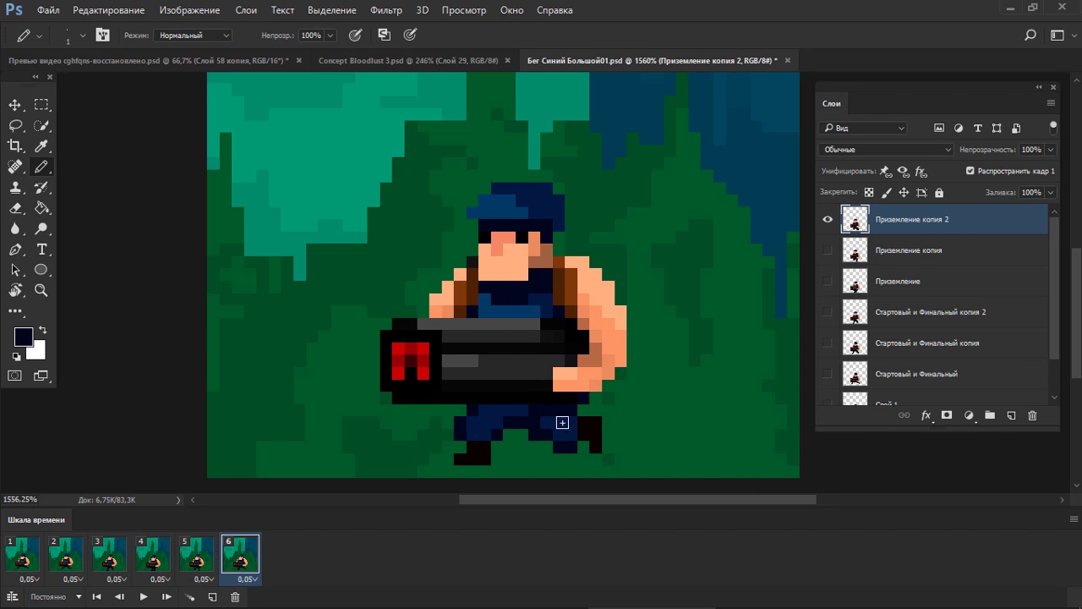
Move the front leg in frame 6 about two pixels further forward and one pixel up, matching its thigh to the body
key(m)
drag(517, 478, 446, 418)
drag(478, 448, 425, 437)
key(b)
alt+click(474, 423)
key(m)
drag(454, 448, 454, 436)
key(ctrl+d)
key(b)
Play the six-frame run animation from frame 1 and review the motion at a smaller zoom
click(29, 556)
click(142, 596)
scroll(404, 447, down, 4)
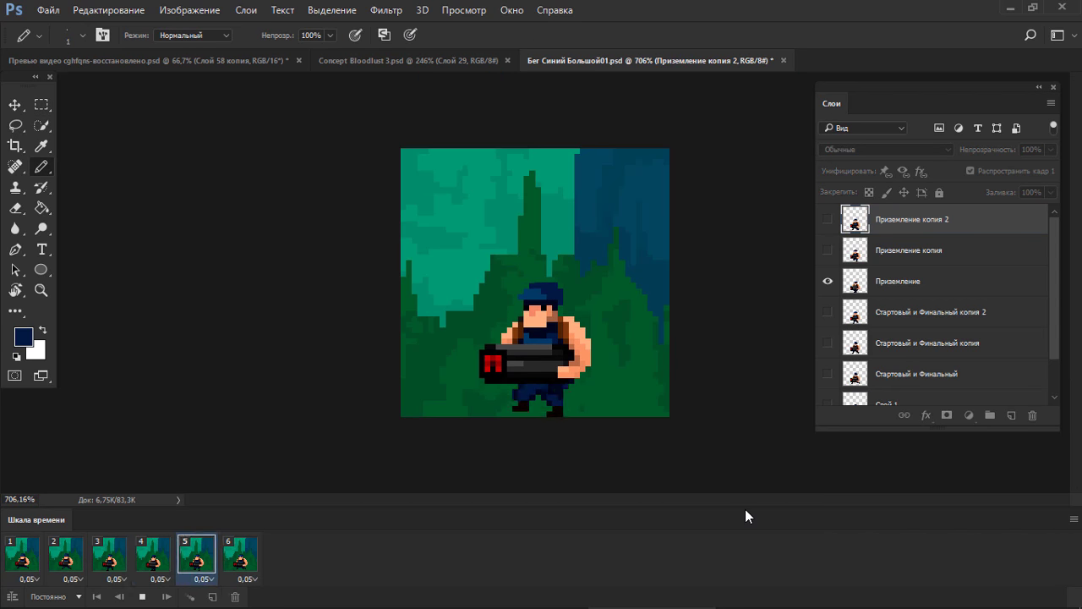
key(space)
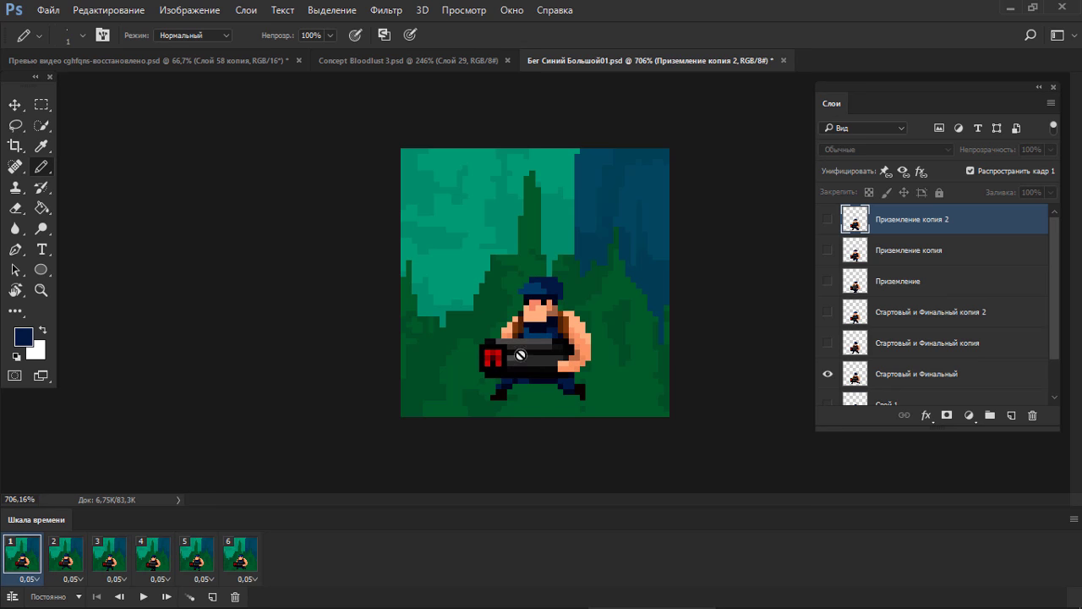
key(space)
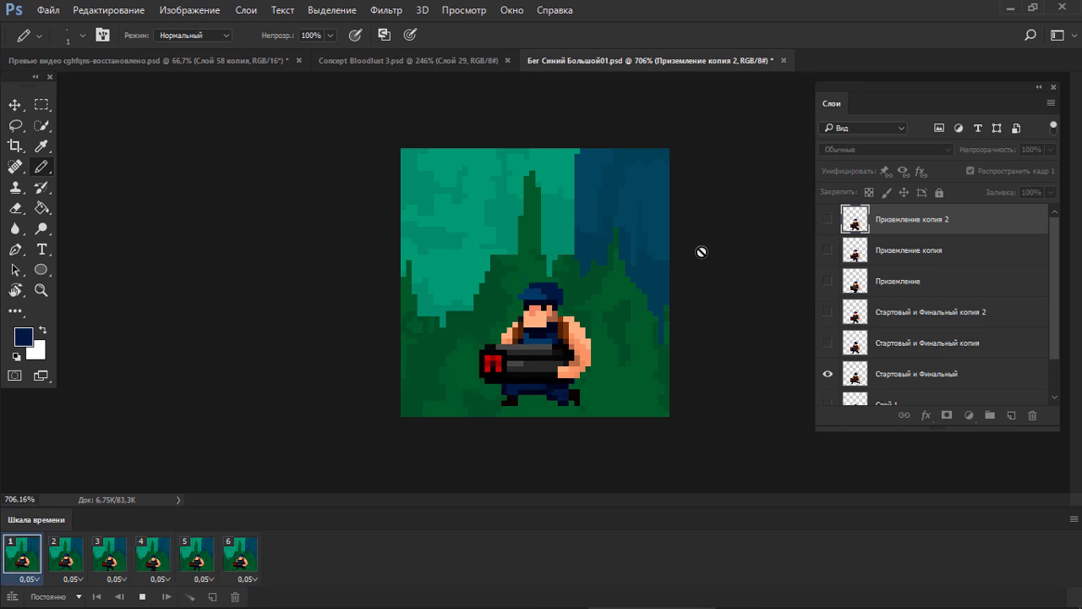
key(space)
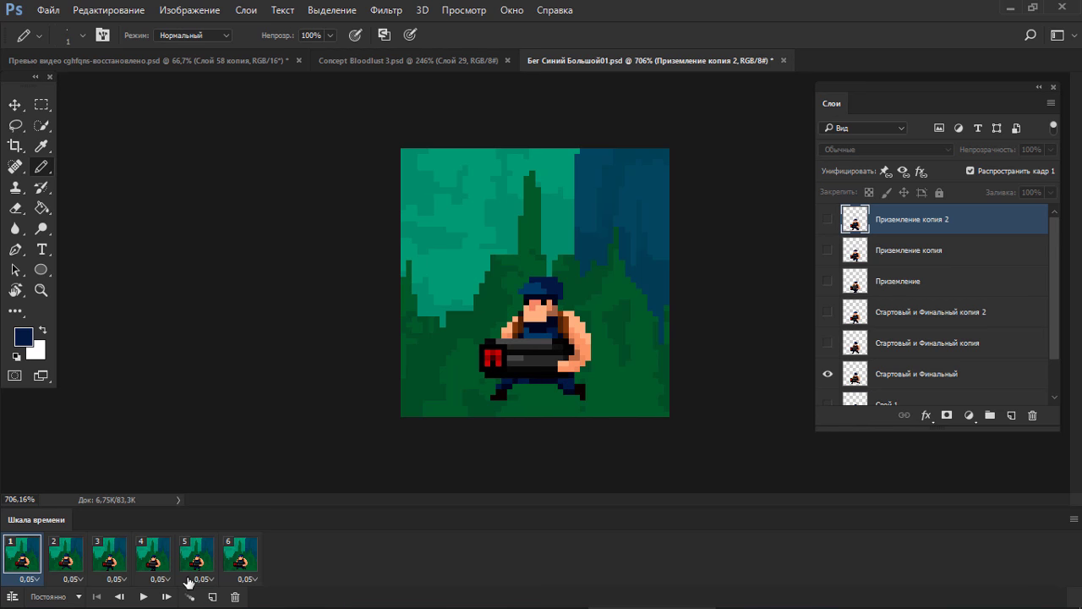
Step through frames 2 to 6, comparing the leg and body positions, and replay the animation from frame 1
click(71, 548)
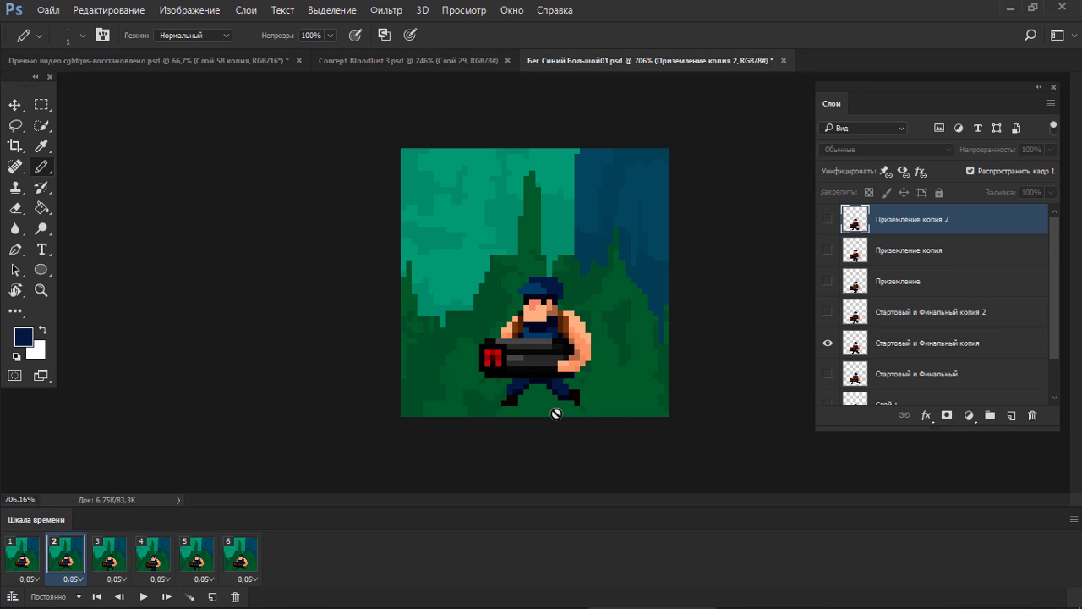
click(101, 555)
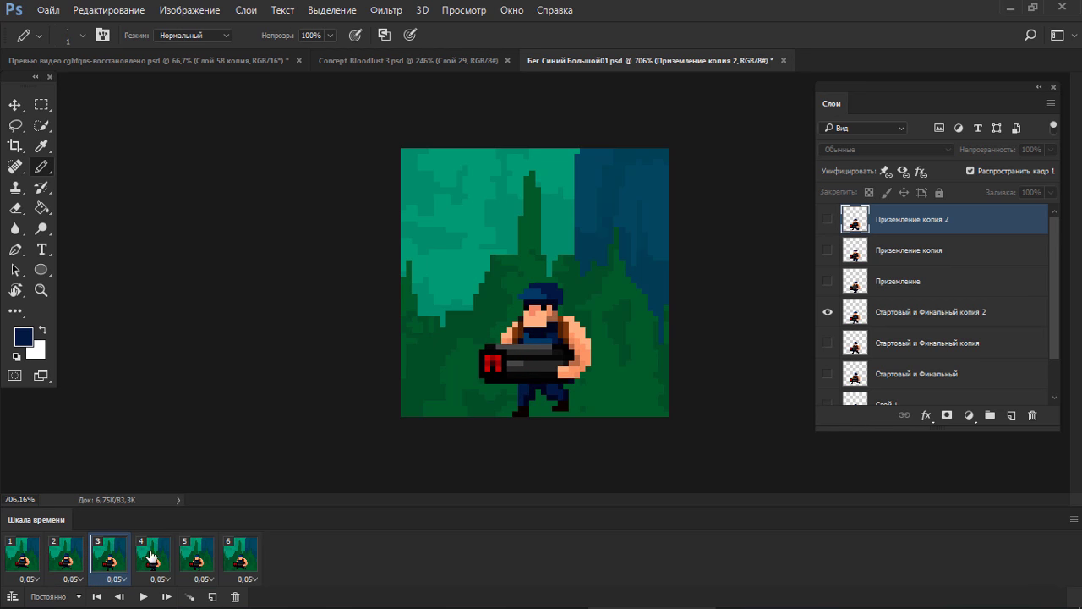
click(153, 557)
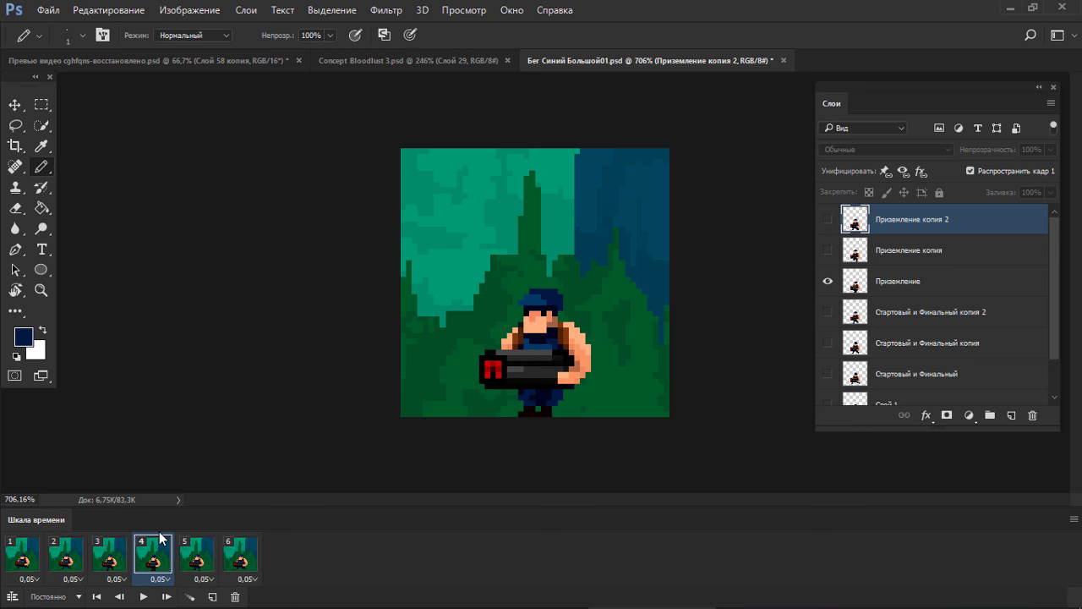
click(120, 556)
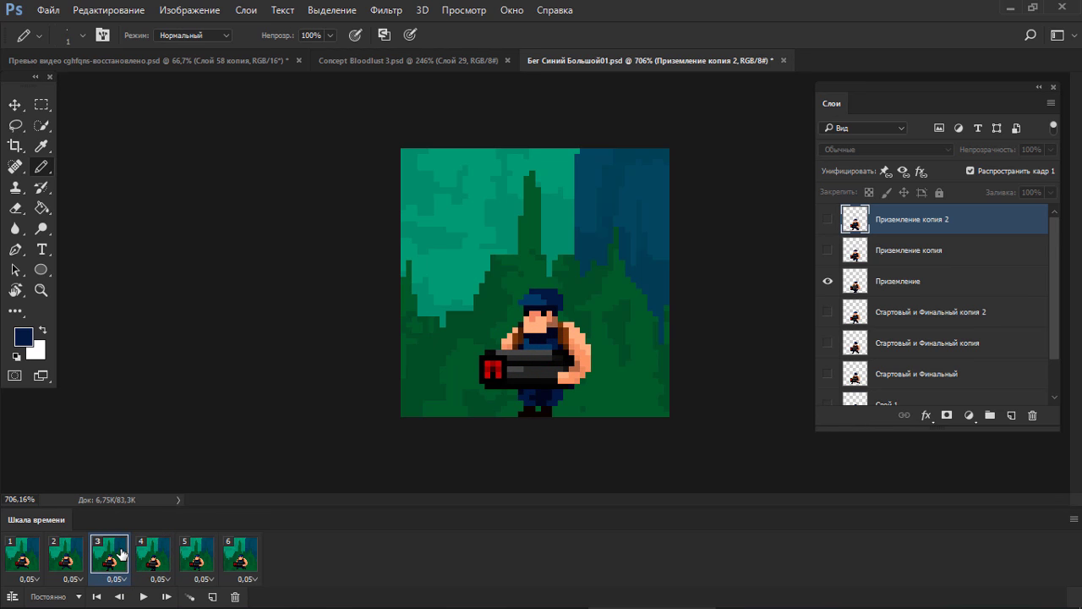
click(152, 551)
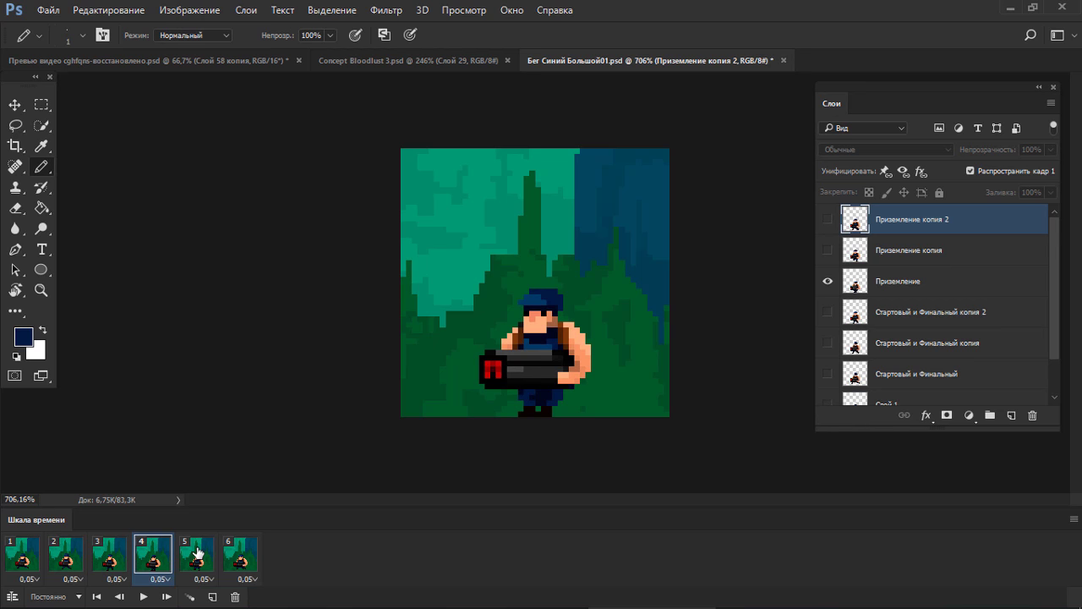
click(197, 553)
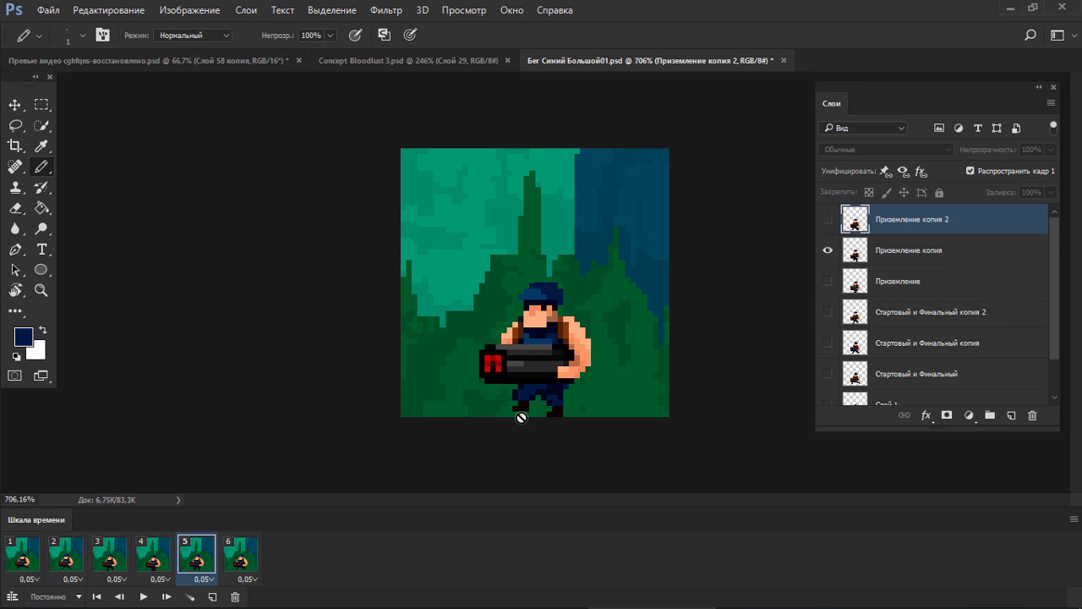
click(244, 552)
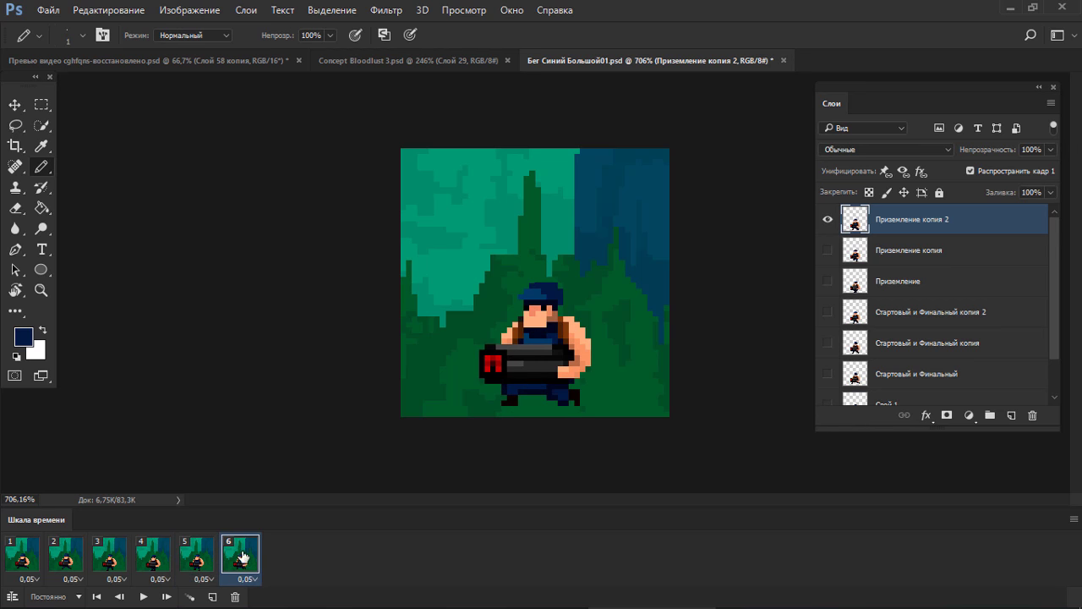
click(26, 558)
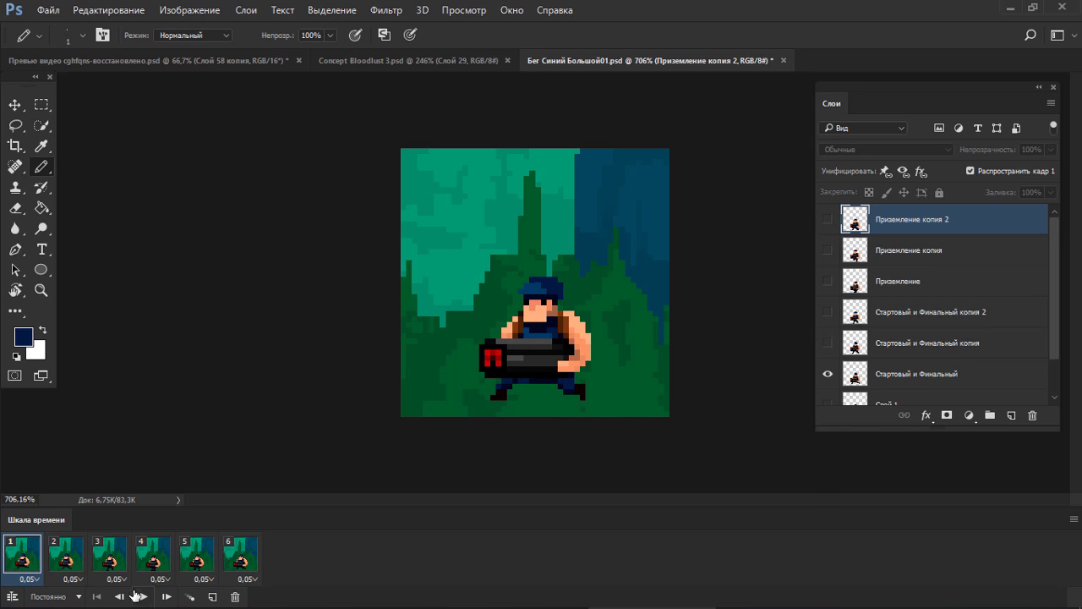
click(144, 597)
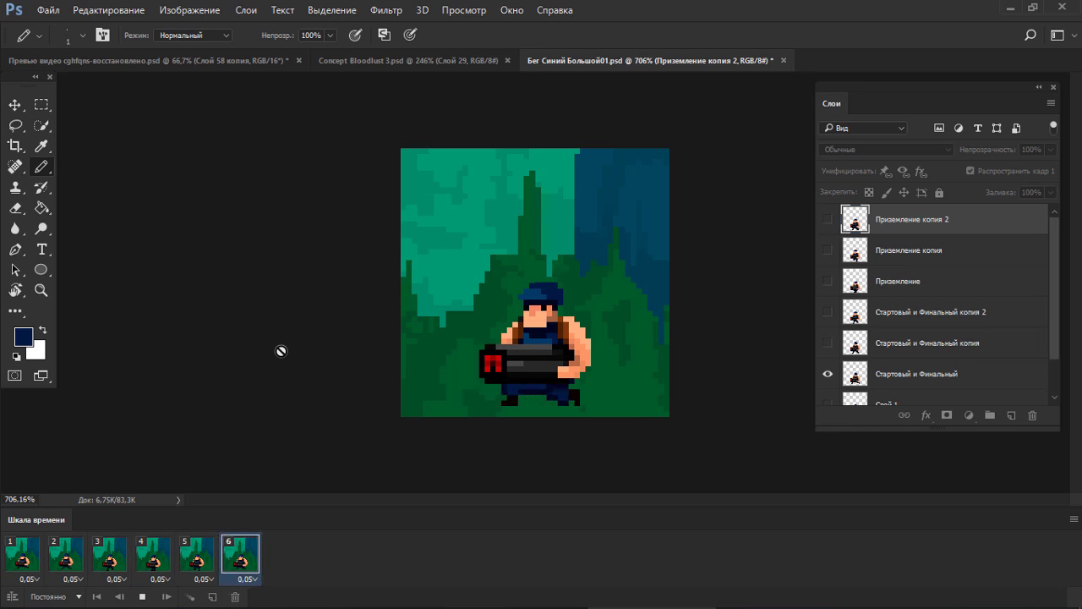
key(space)
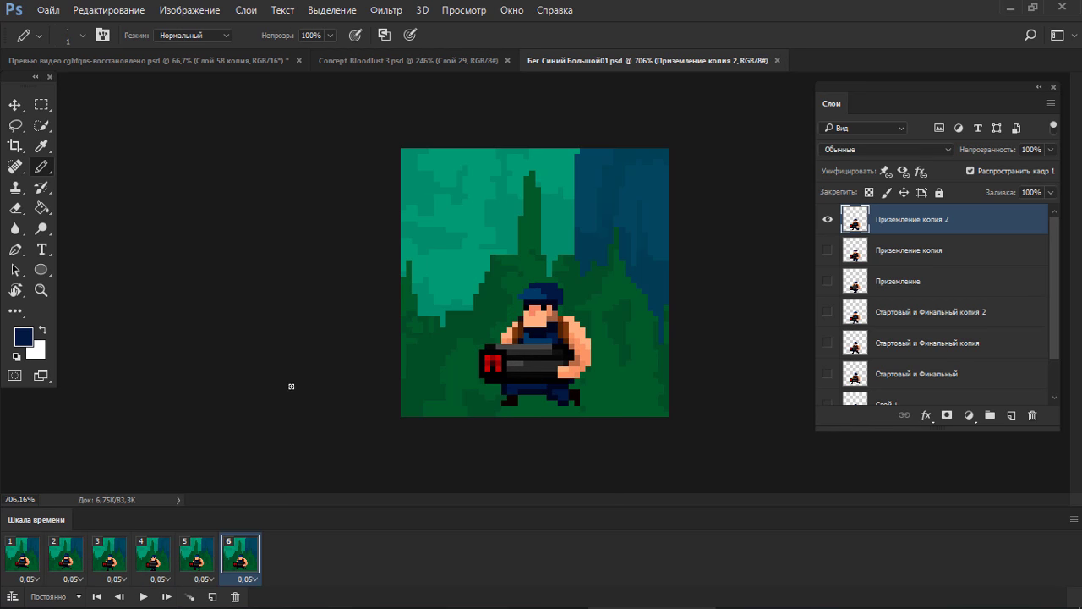
Hide the Фон background layer in all six animation frames
shift+click(31, 551)
scroll(959, 318, down, 2)
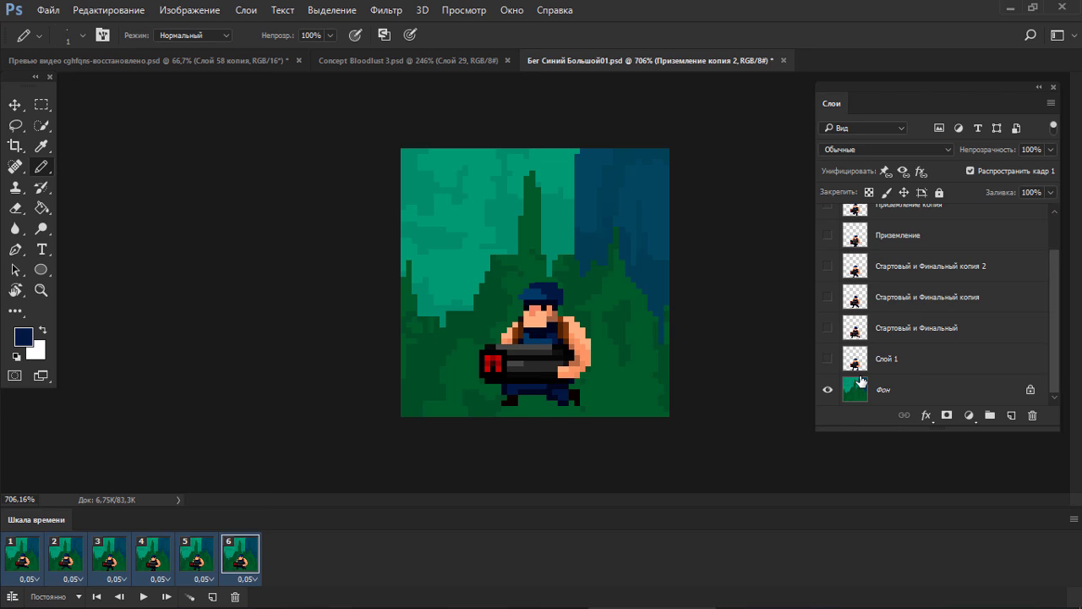
click(827, 390)
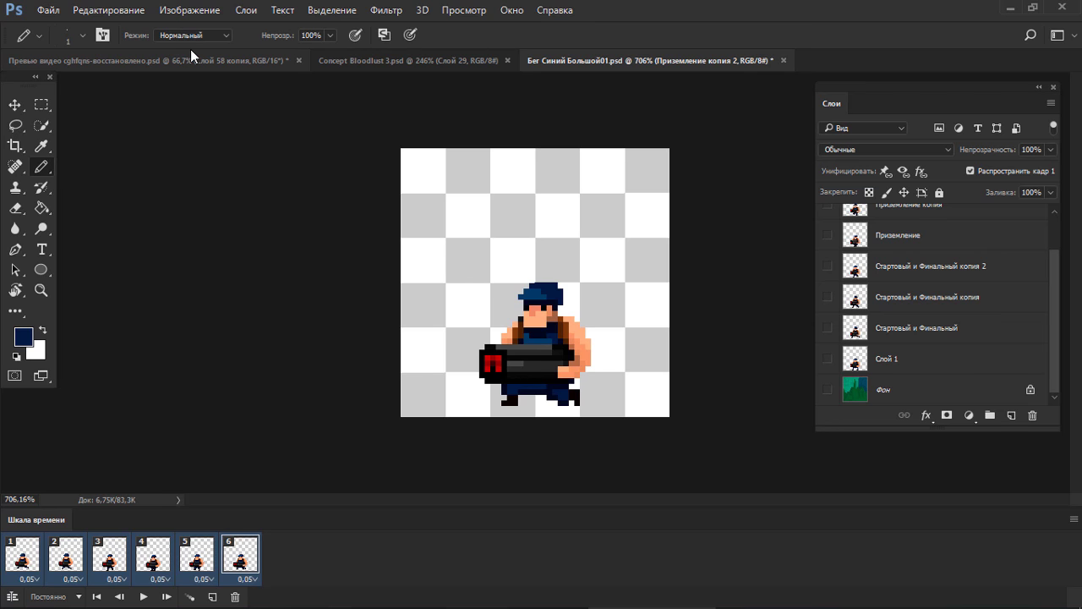
Review the size percentage and resampling quality options for a GIF in Save for Web, and leave without saving
key(ctrl+alt+shift+s)
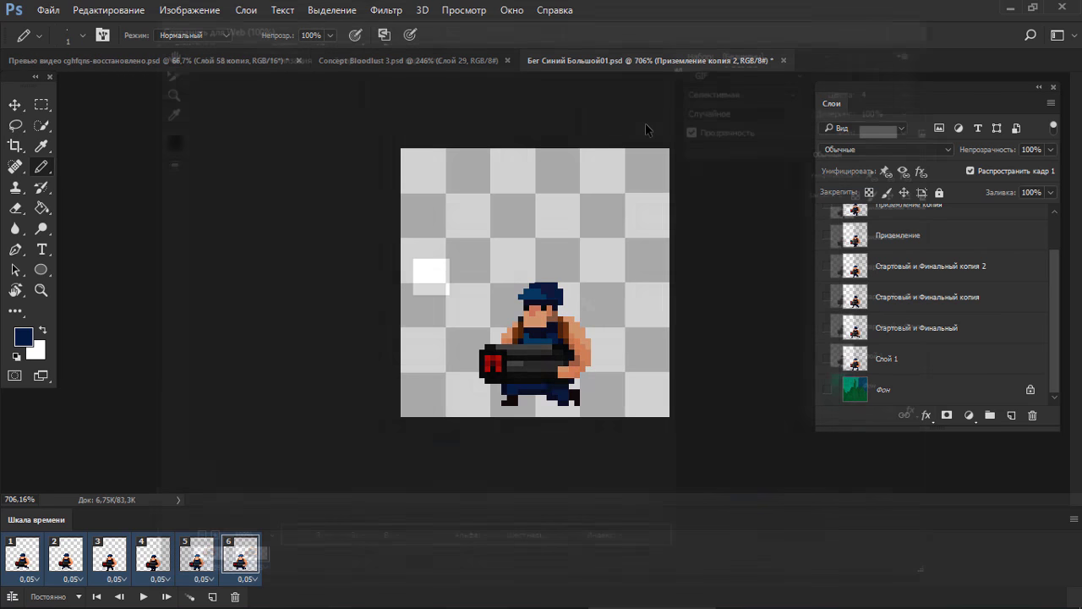
click(888, 468)
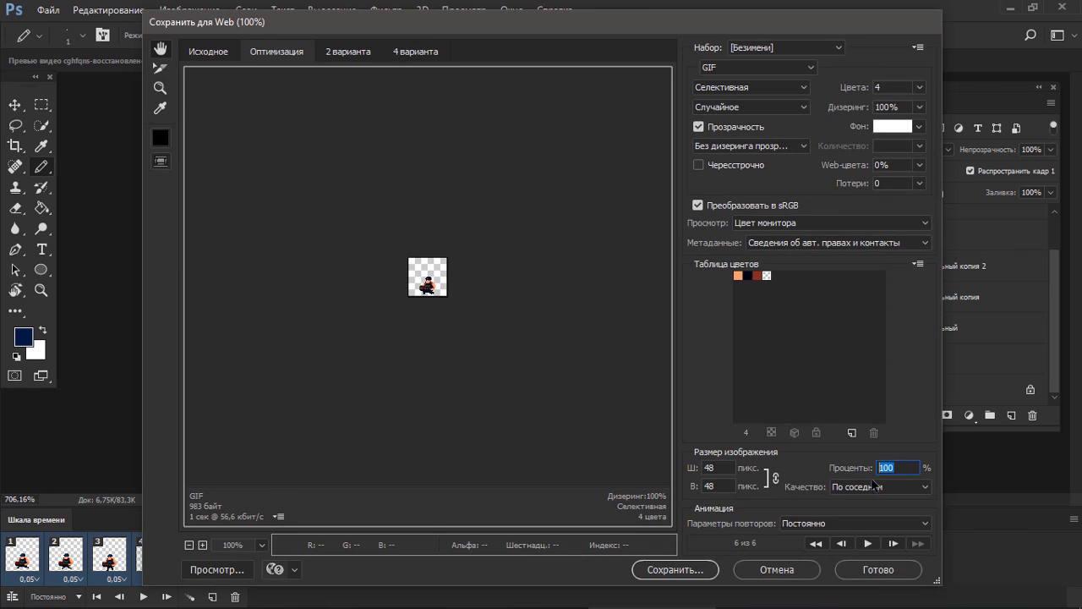
click(877, 487)
click(877, 487)
key(Escape)
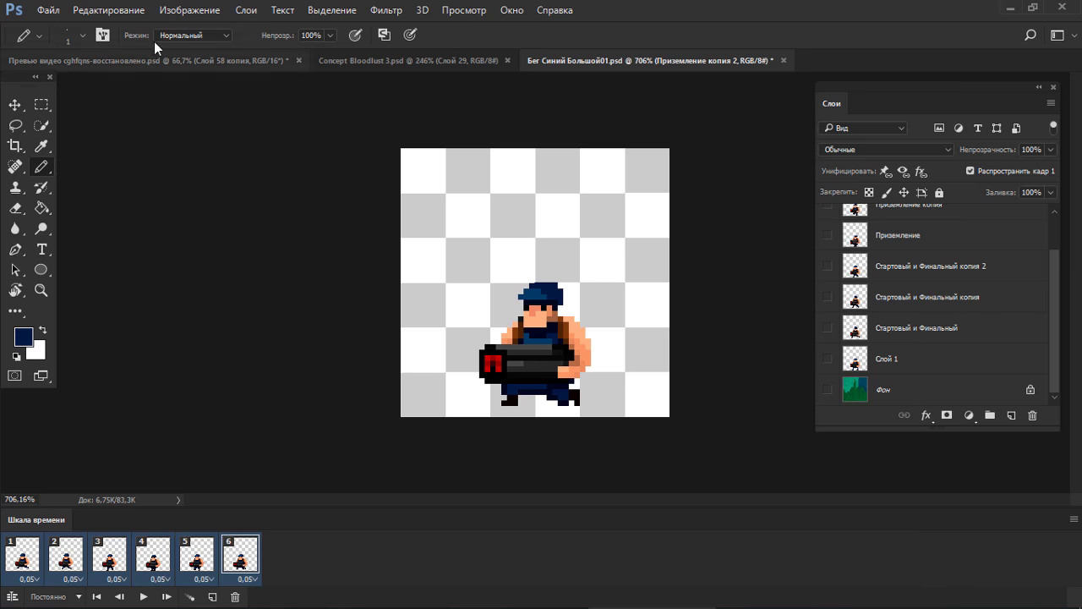
Set up an export of the layers to files as PNG-8 with transparency and without layer trimming
click(49, 10)
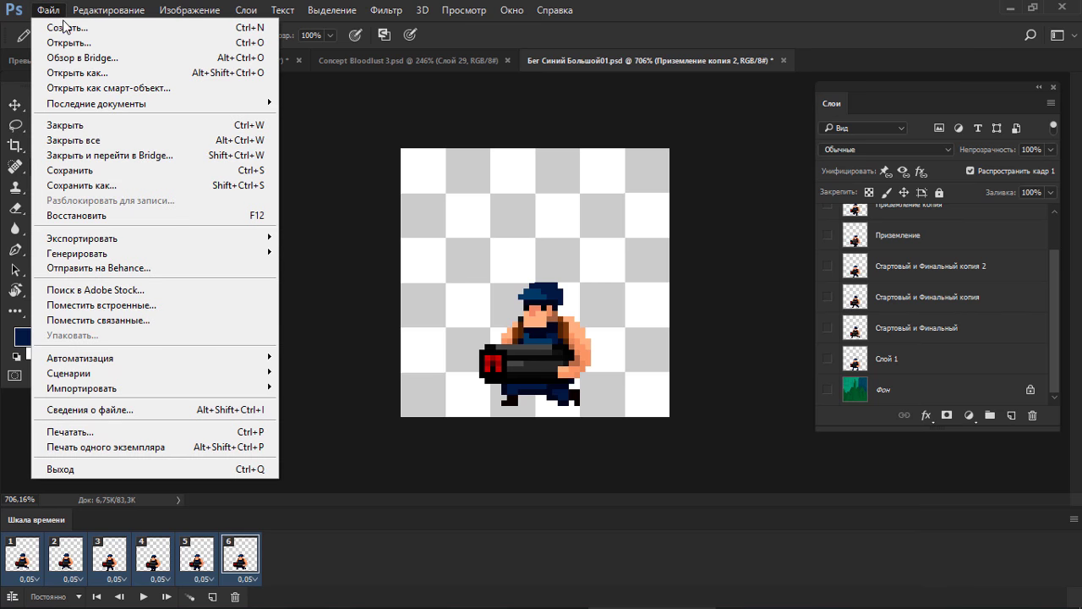
mouse_move(205, 239)
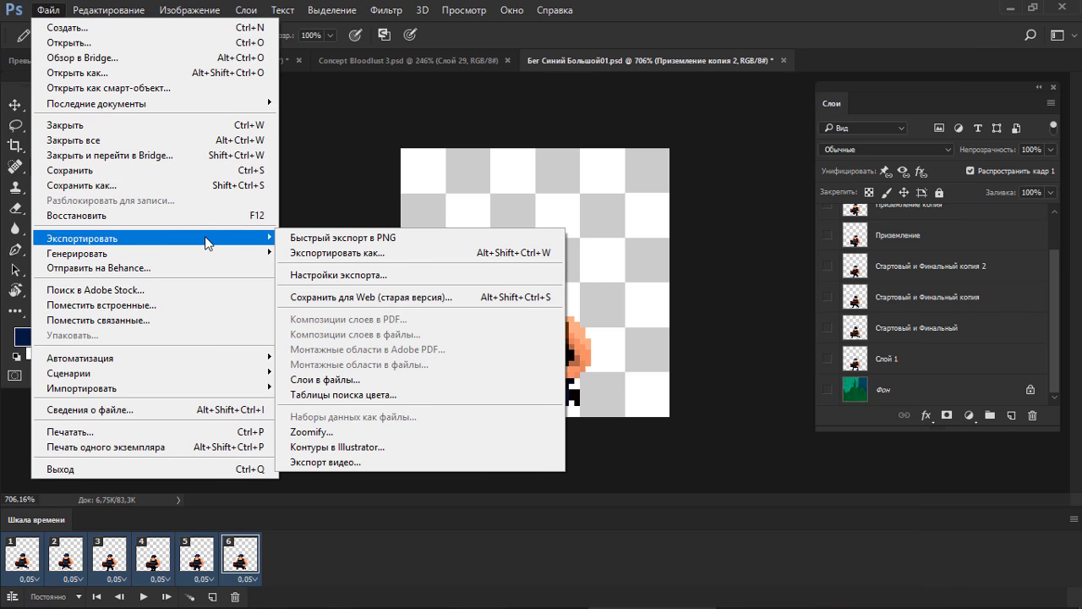
click(446, 385)
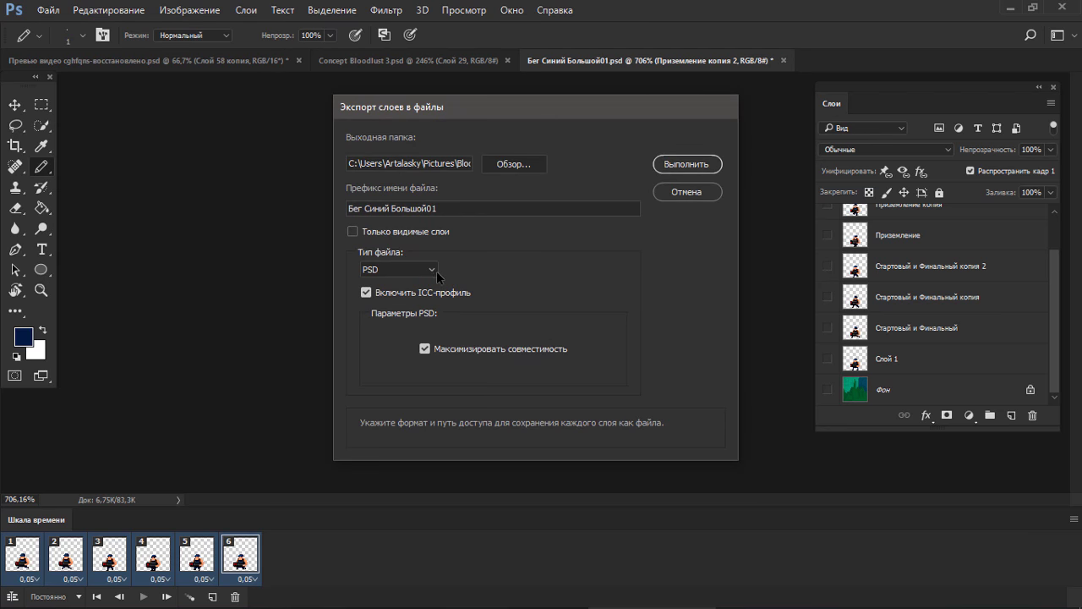
click(432, 271)
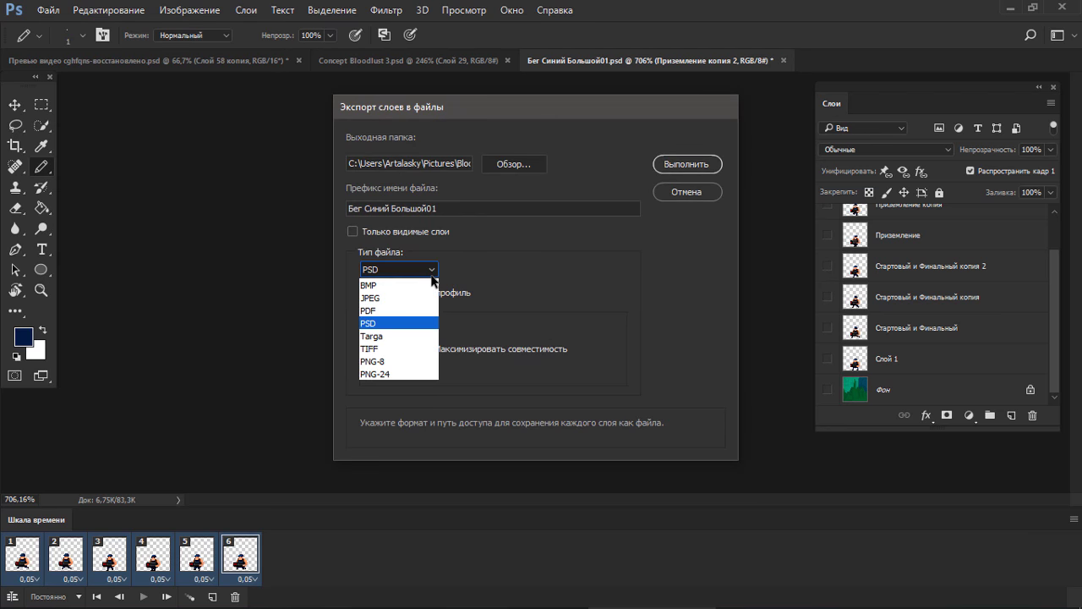
click(404, 361)
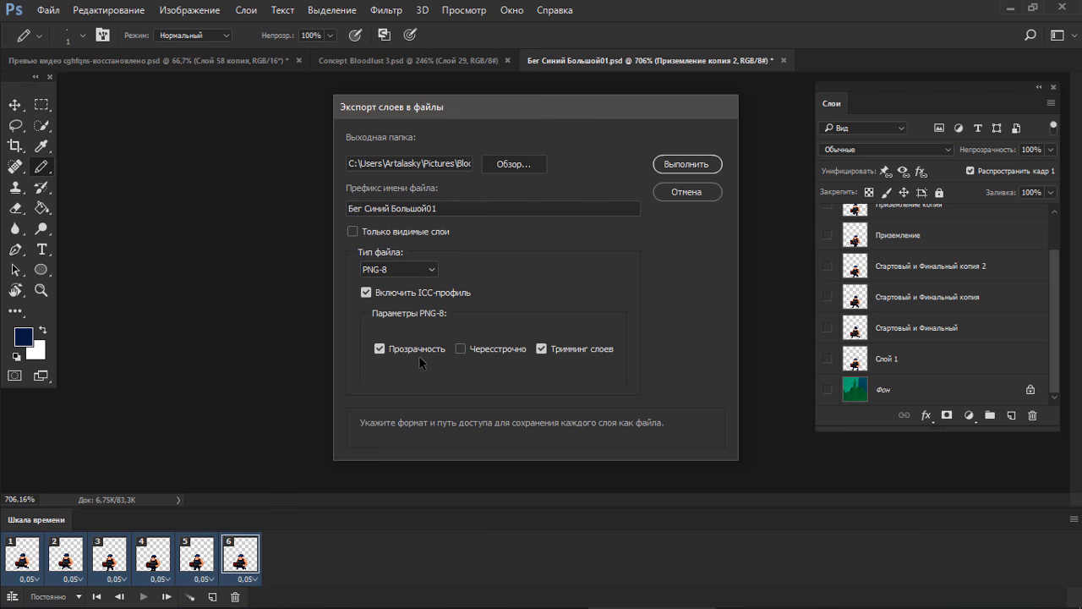
click(541, 349)
drag(523, 112, 754, 151)
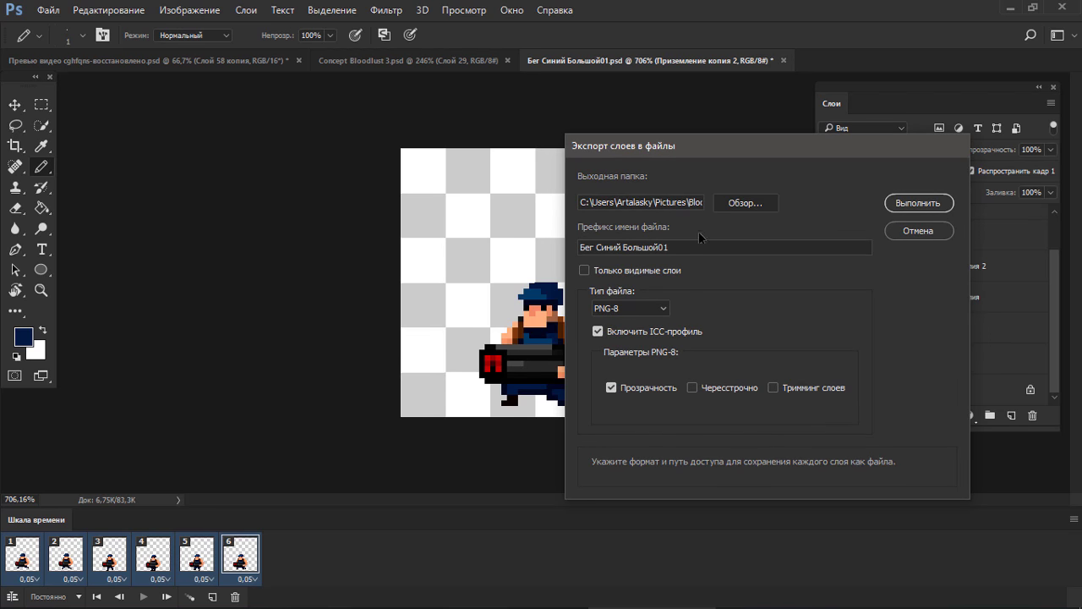
Set the file name prefix to Биг01, check the output folder, and run the layer export
drag(700, 246, 579, 247)
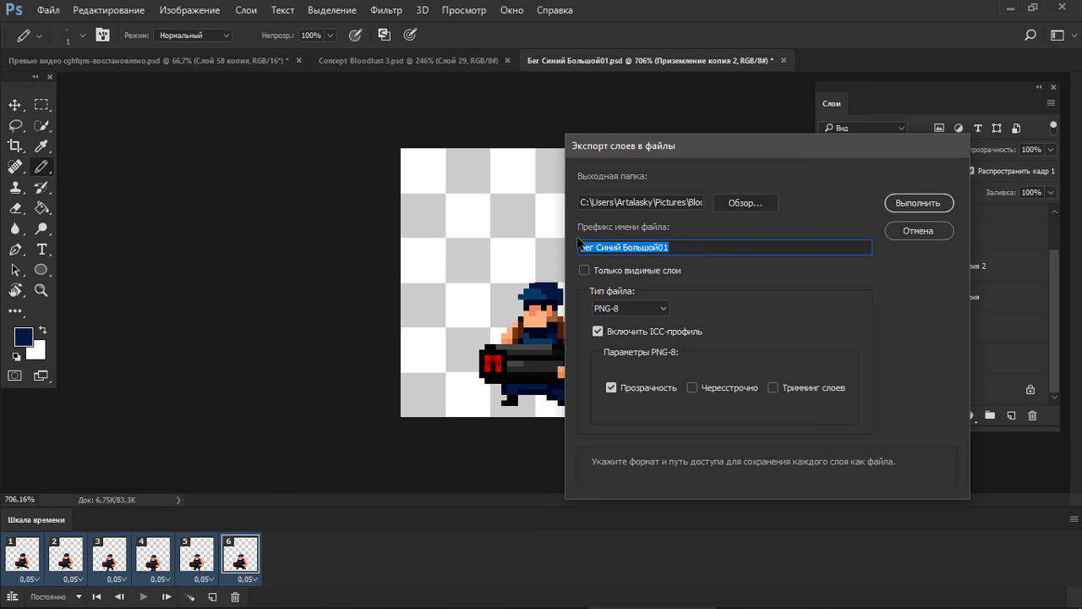
text(Бег01)
click(748, 203)
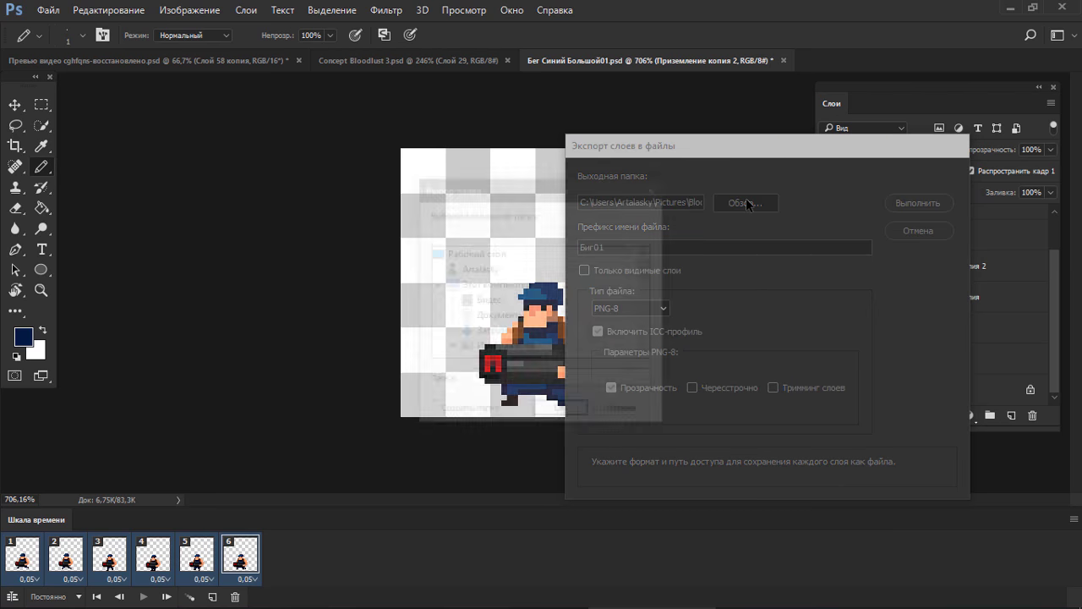
click(638, 411)
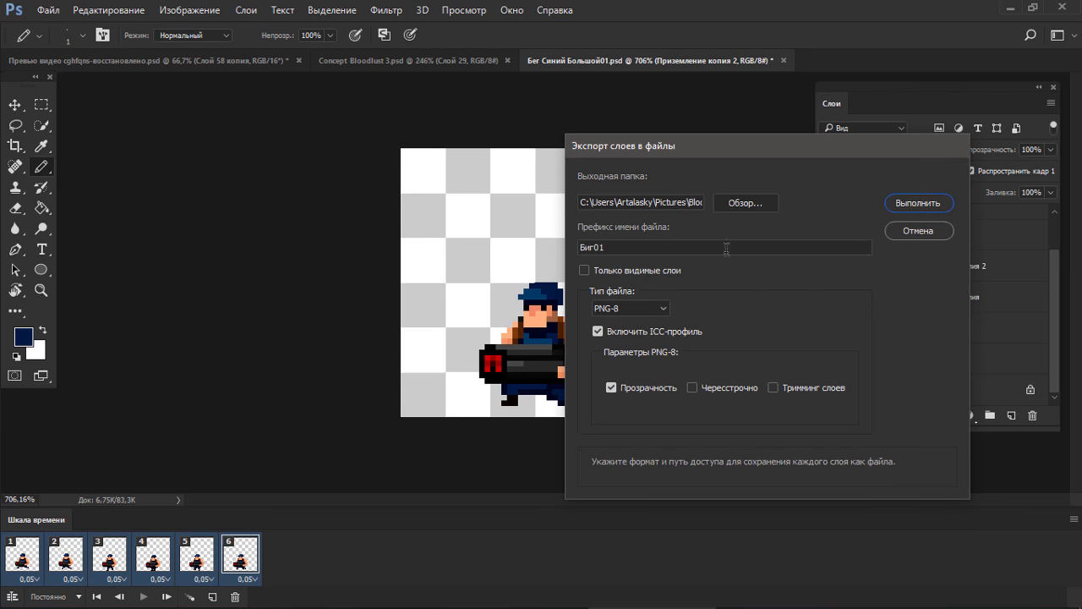
drag(849, 162, 642, 129)
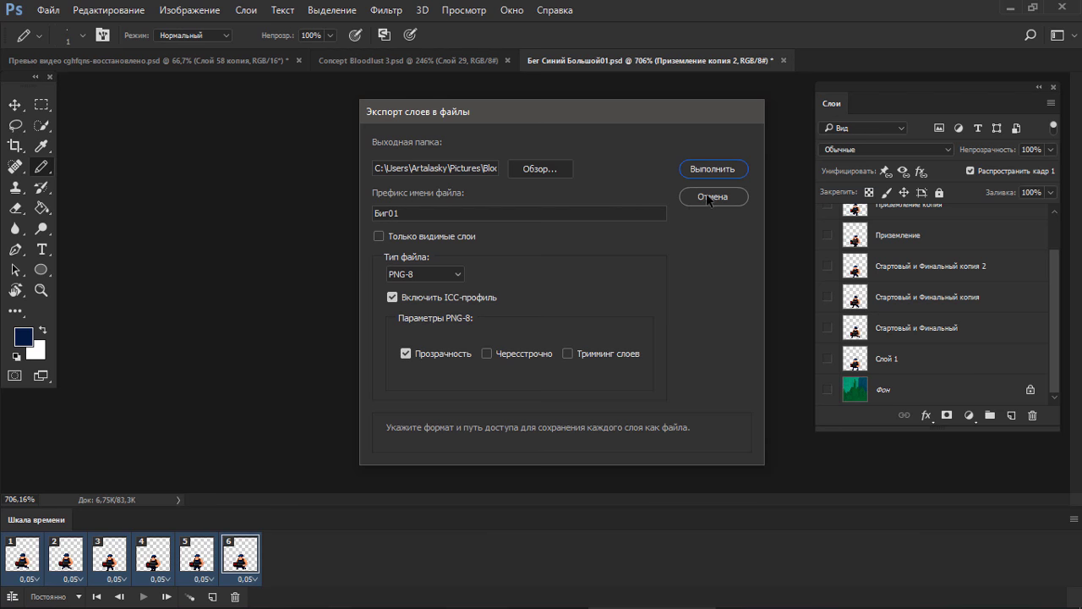
click(723, 169)
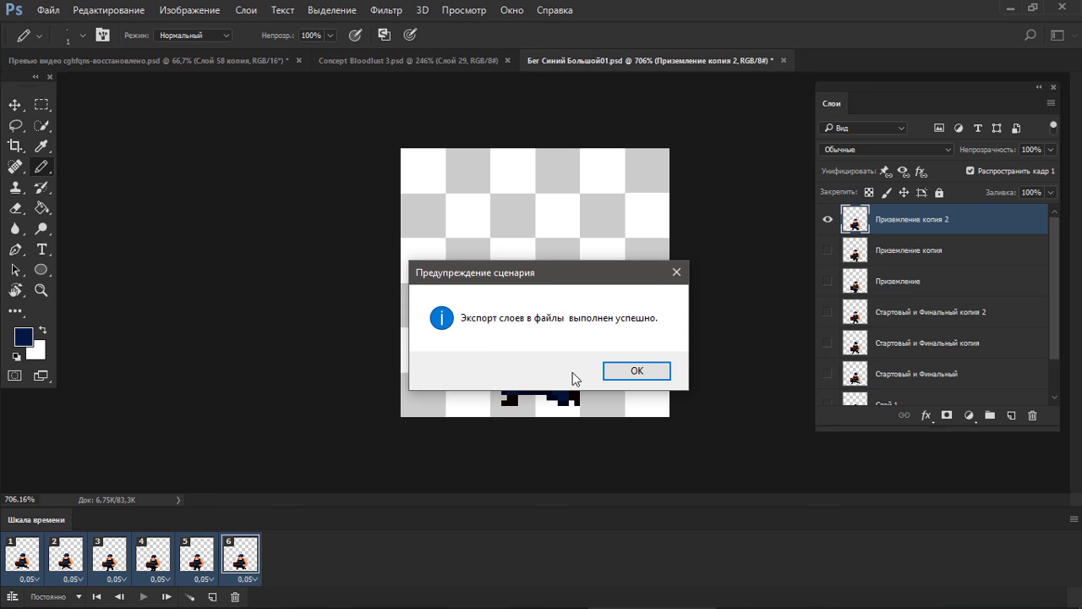
Dismiss the export notice, preview the first exported PNG, Биг01_0000_Приземление-копия-2.png, in the Синие folder, and check its file details
click(637, 370)
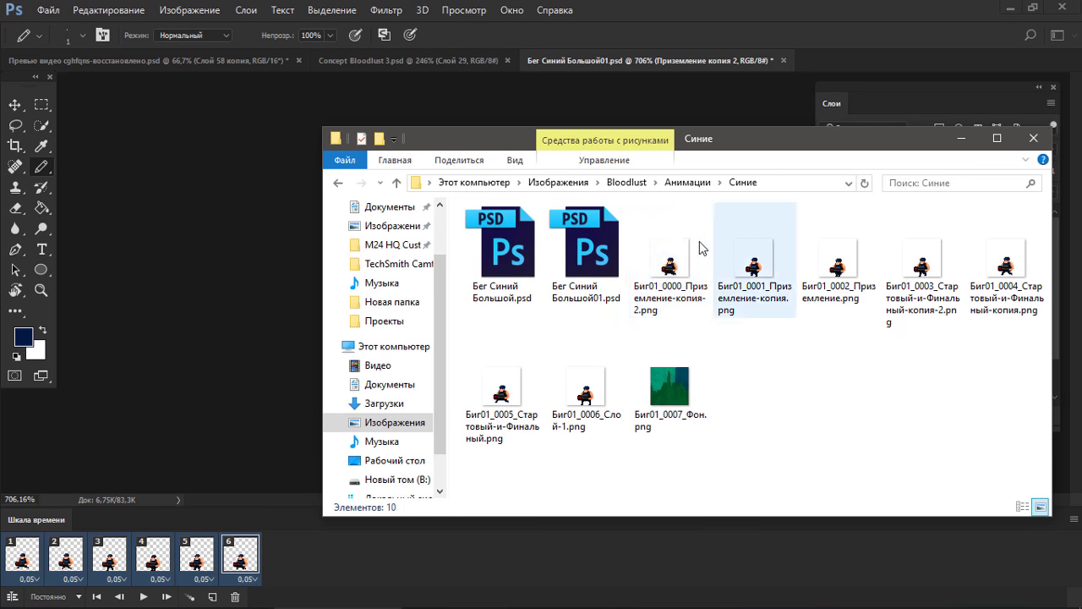
click(669, 262)
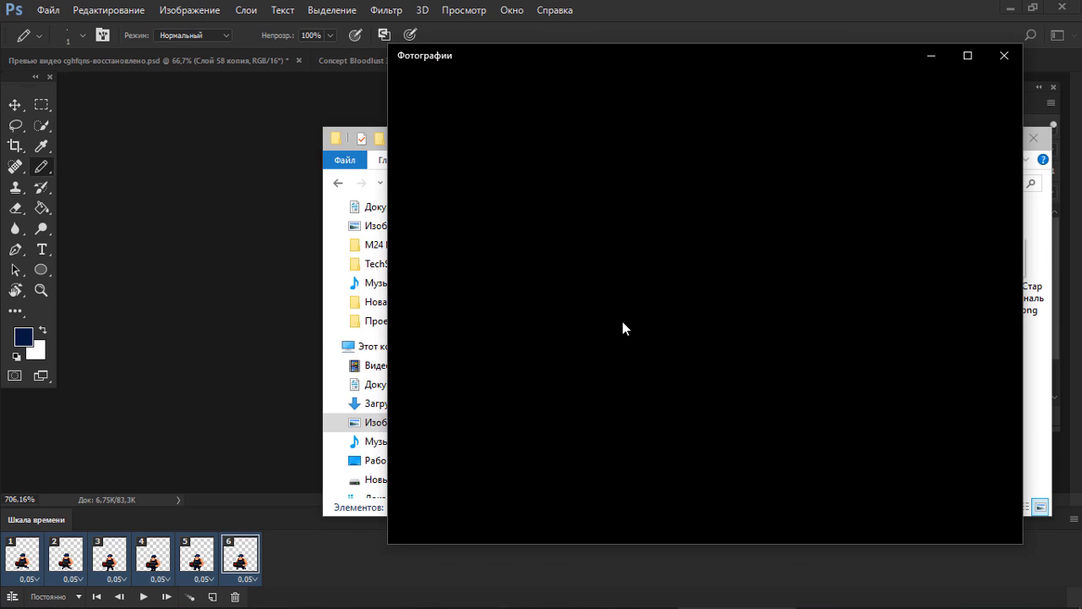
click(1005, 55)
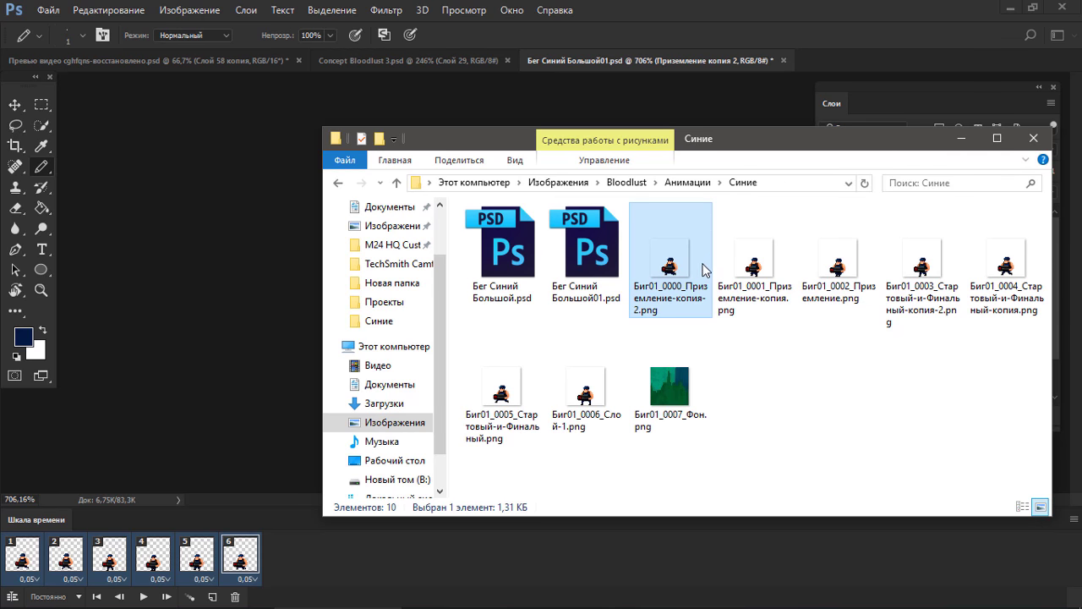
mouse_move(701, 269)
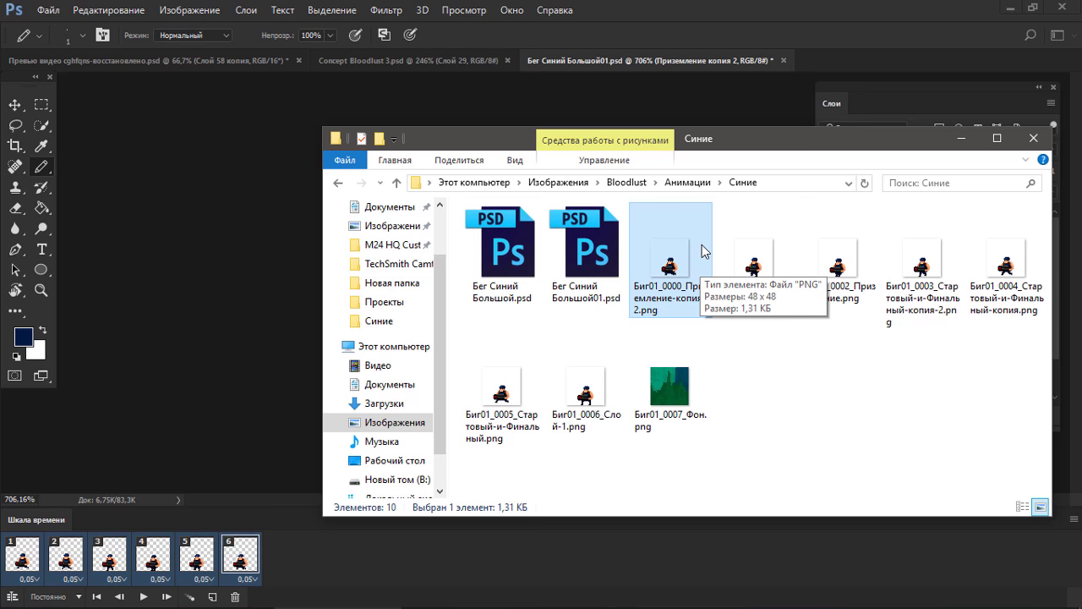
Switch to Chrome and look through the Google results for "фотошоп атлас" for texture atlas and sprite sheet scripts
key(alt+Tab)
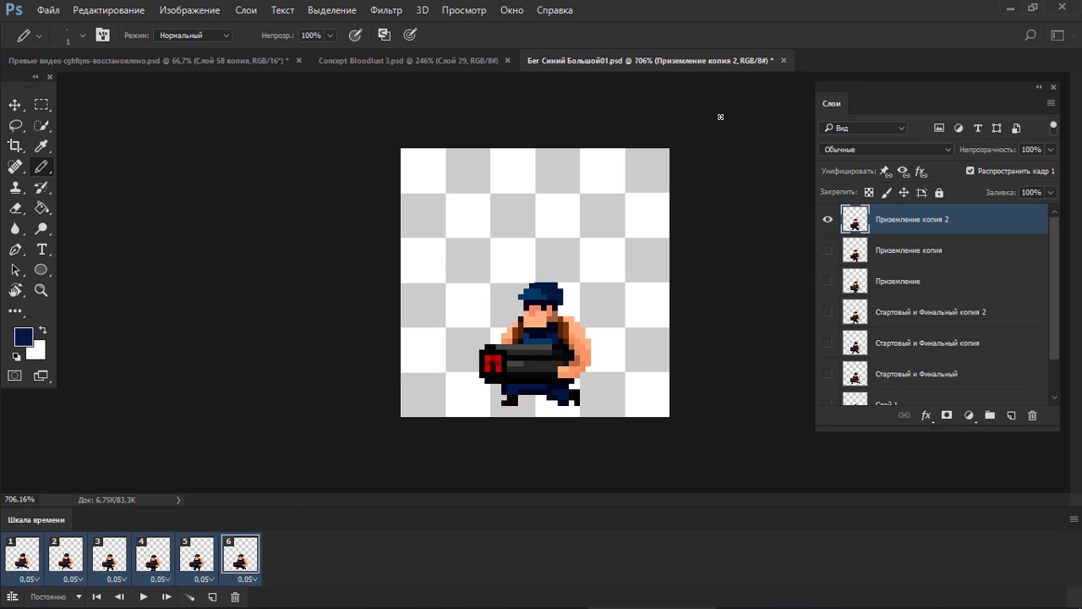
key(alt+Tab)
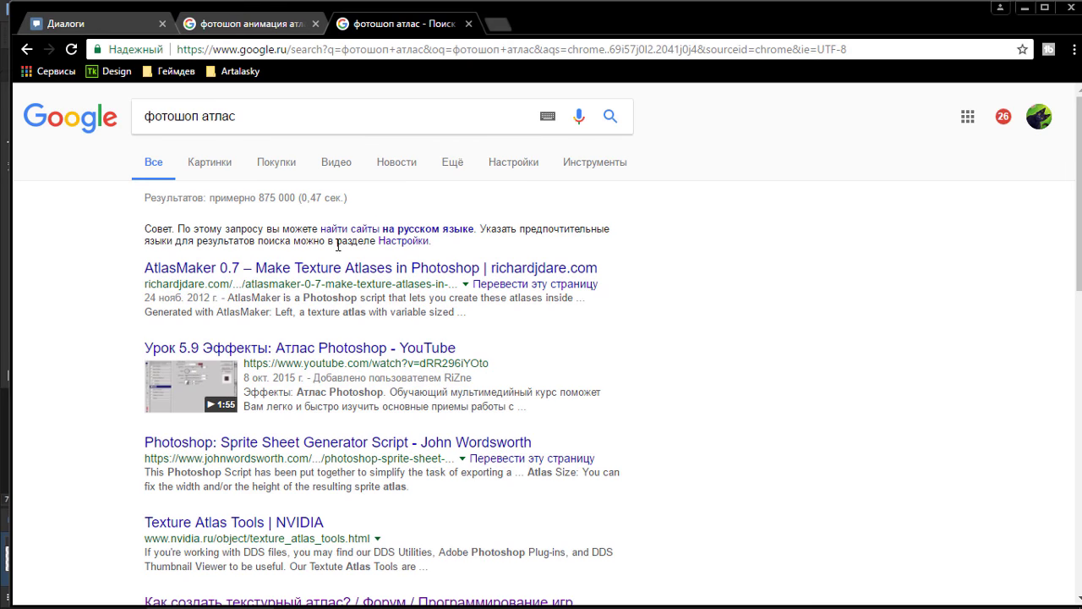
scroll(679, 319, down, 1)
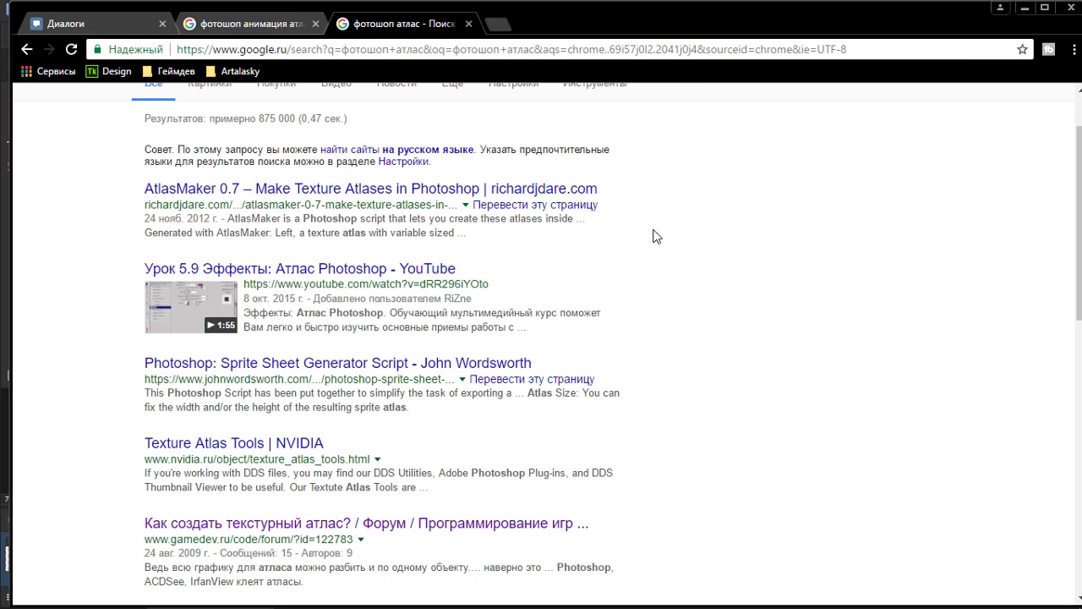
scroll(546, 216, down, 1)
scroll(423, 249, up, 2)
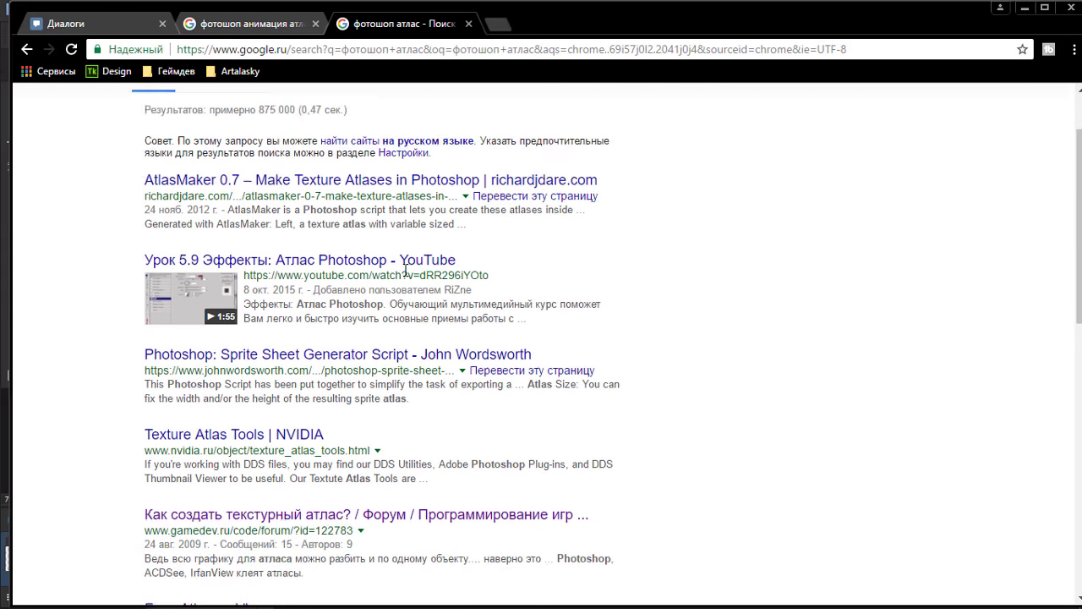